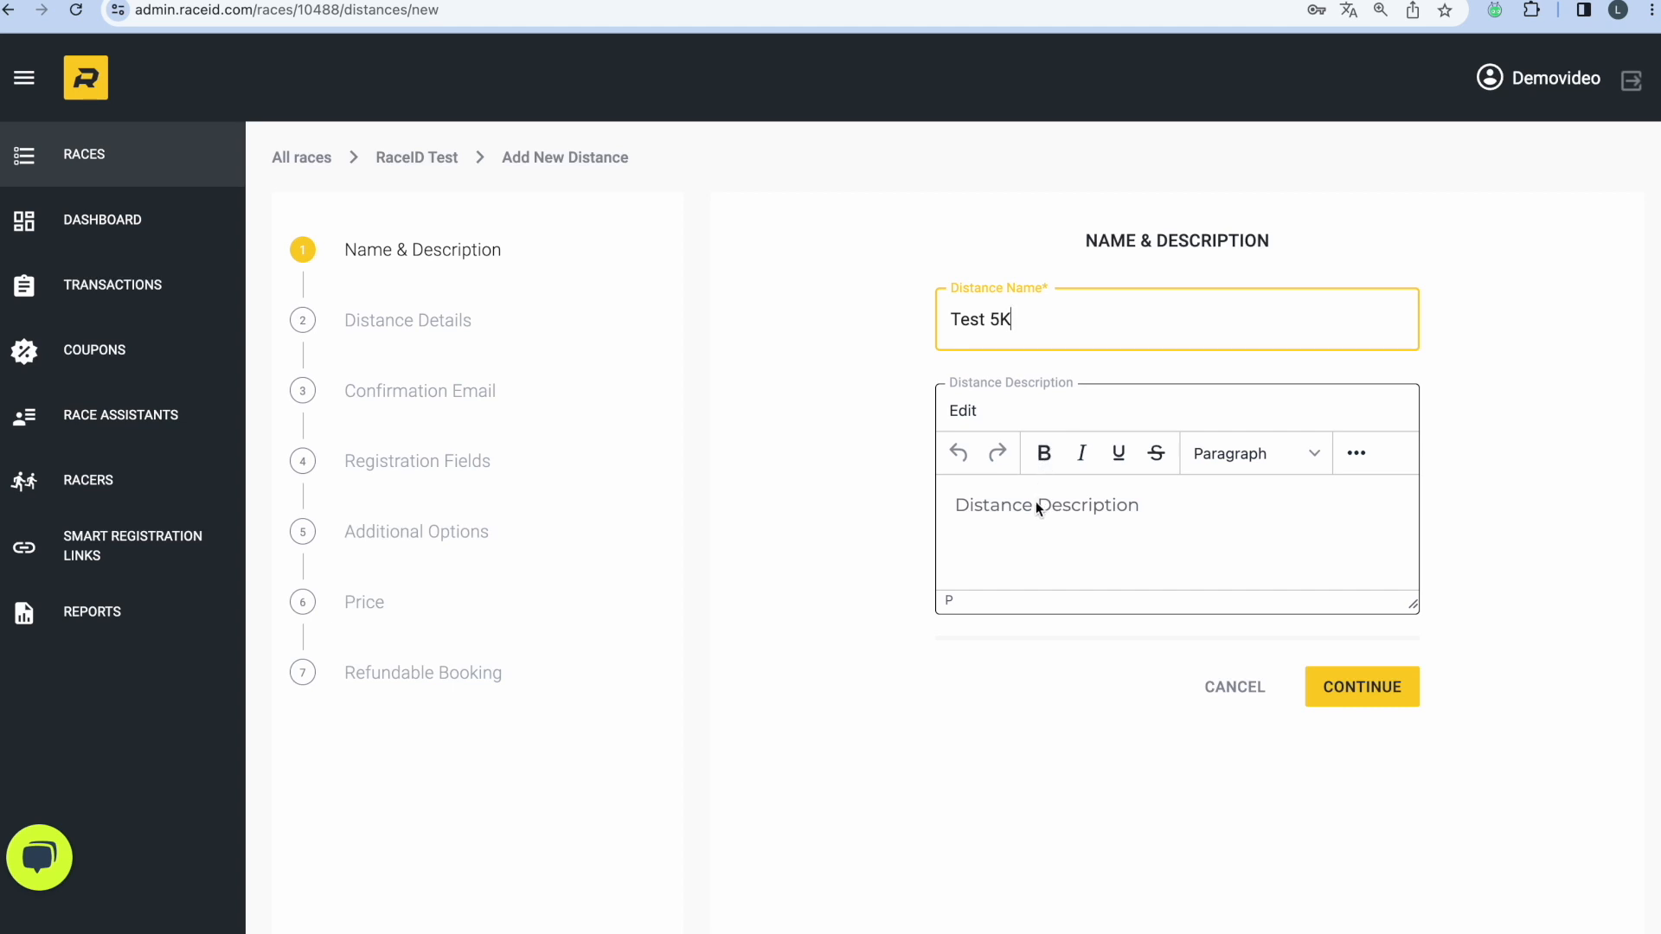
- Enter "water station available after 2K" as the distance description and continue to the distance details
click(1037, 506)
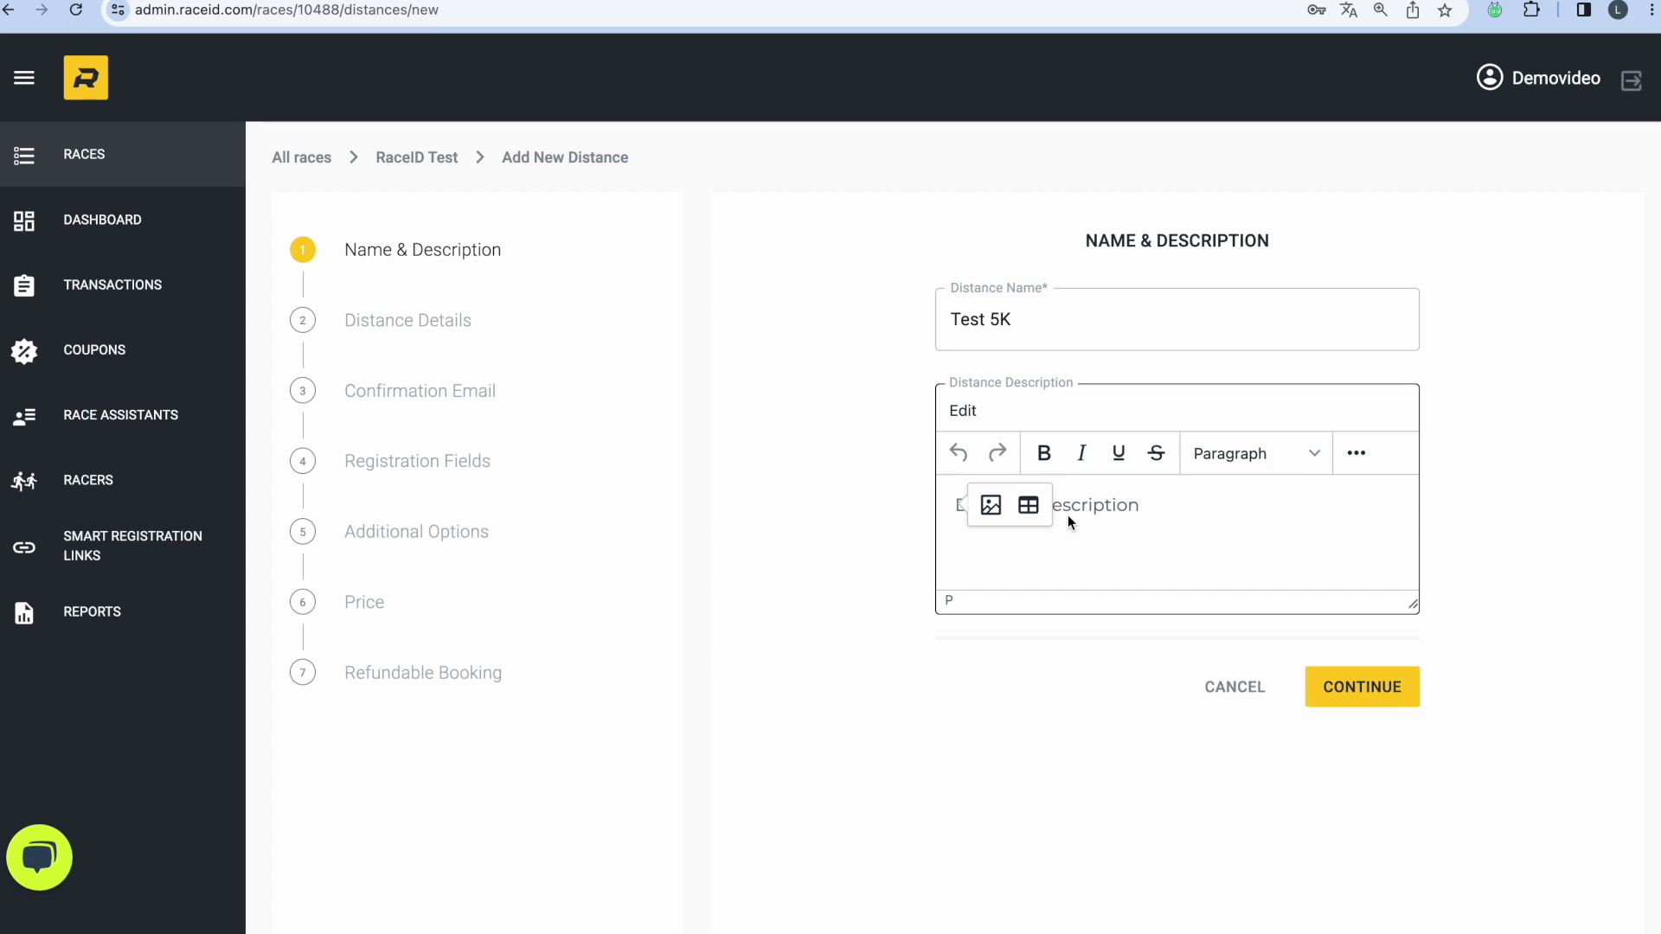
text(water station avail)
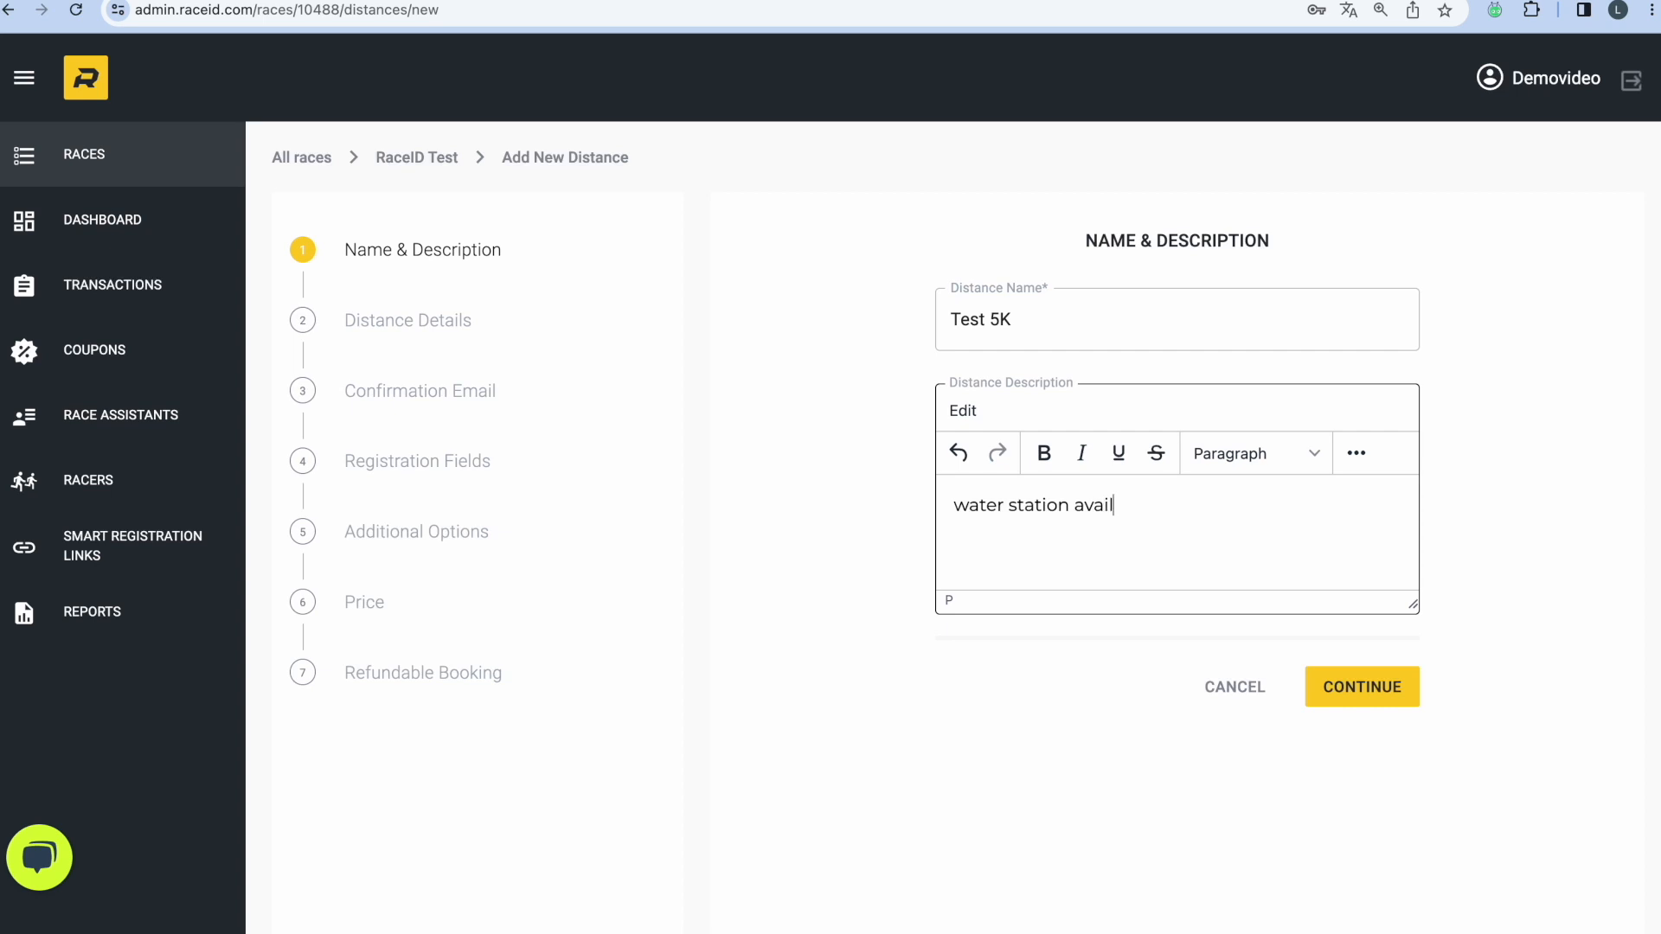
text(able after 2K)
click(1378, 686)
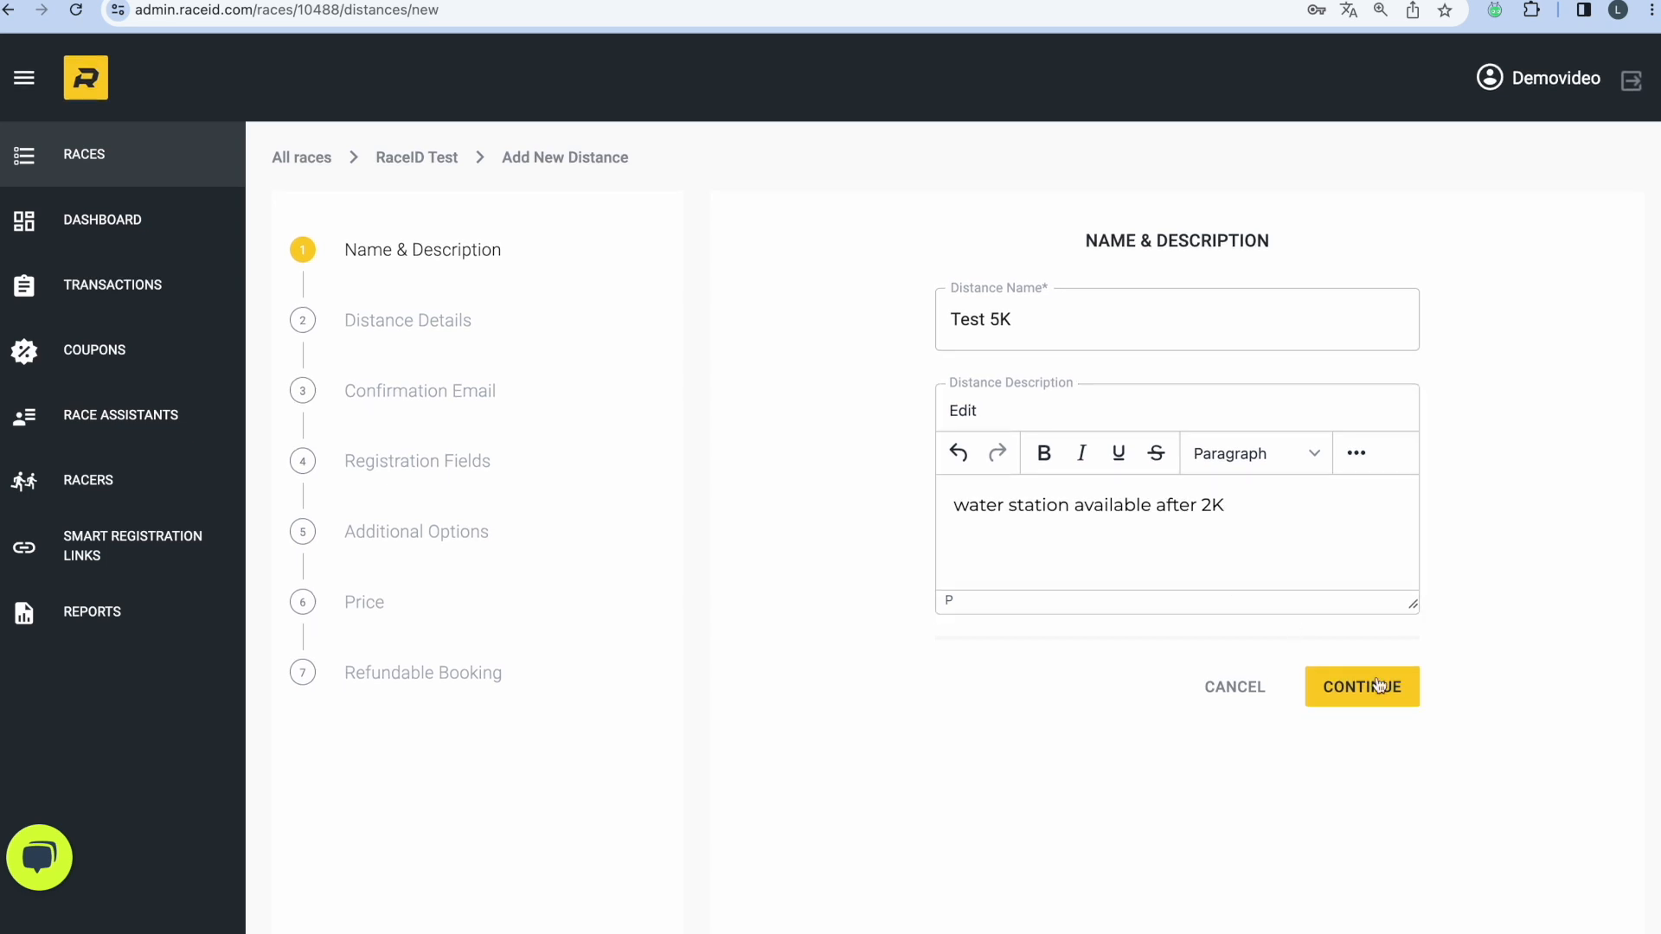
click(1387, 692)
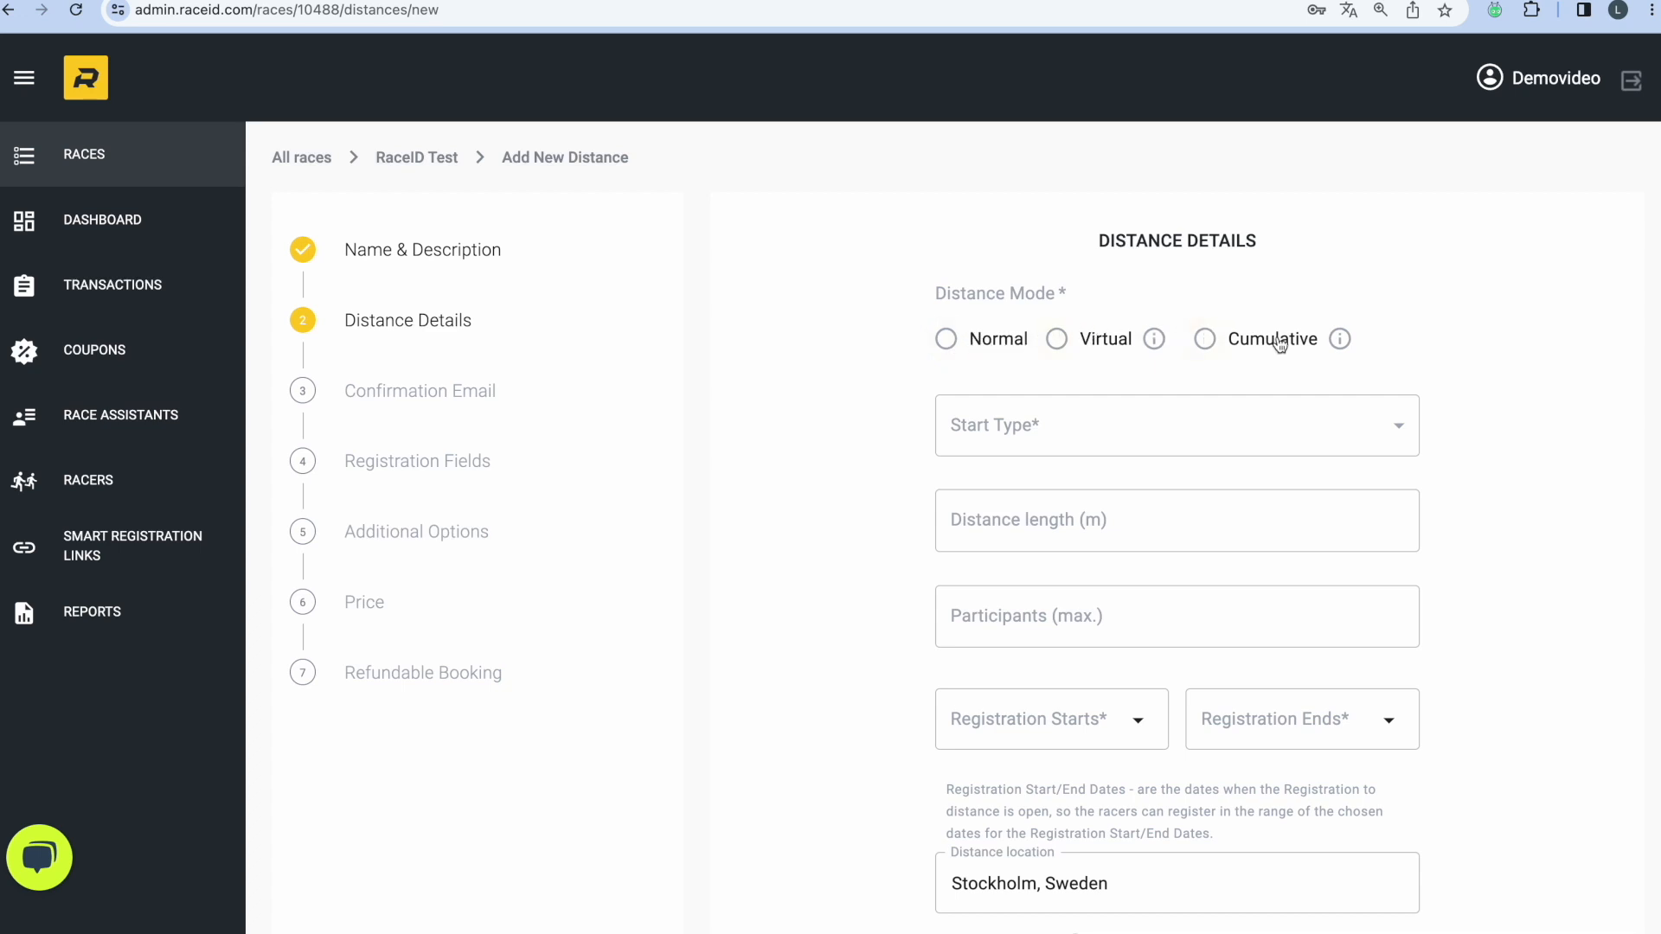
- Set the distance mode to Normal and the distance type to Single
mouse_move(1156, 341)
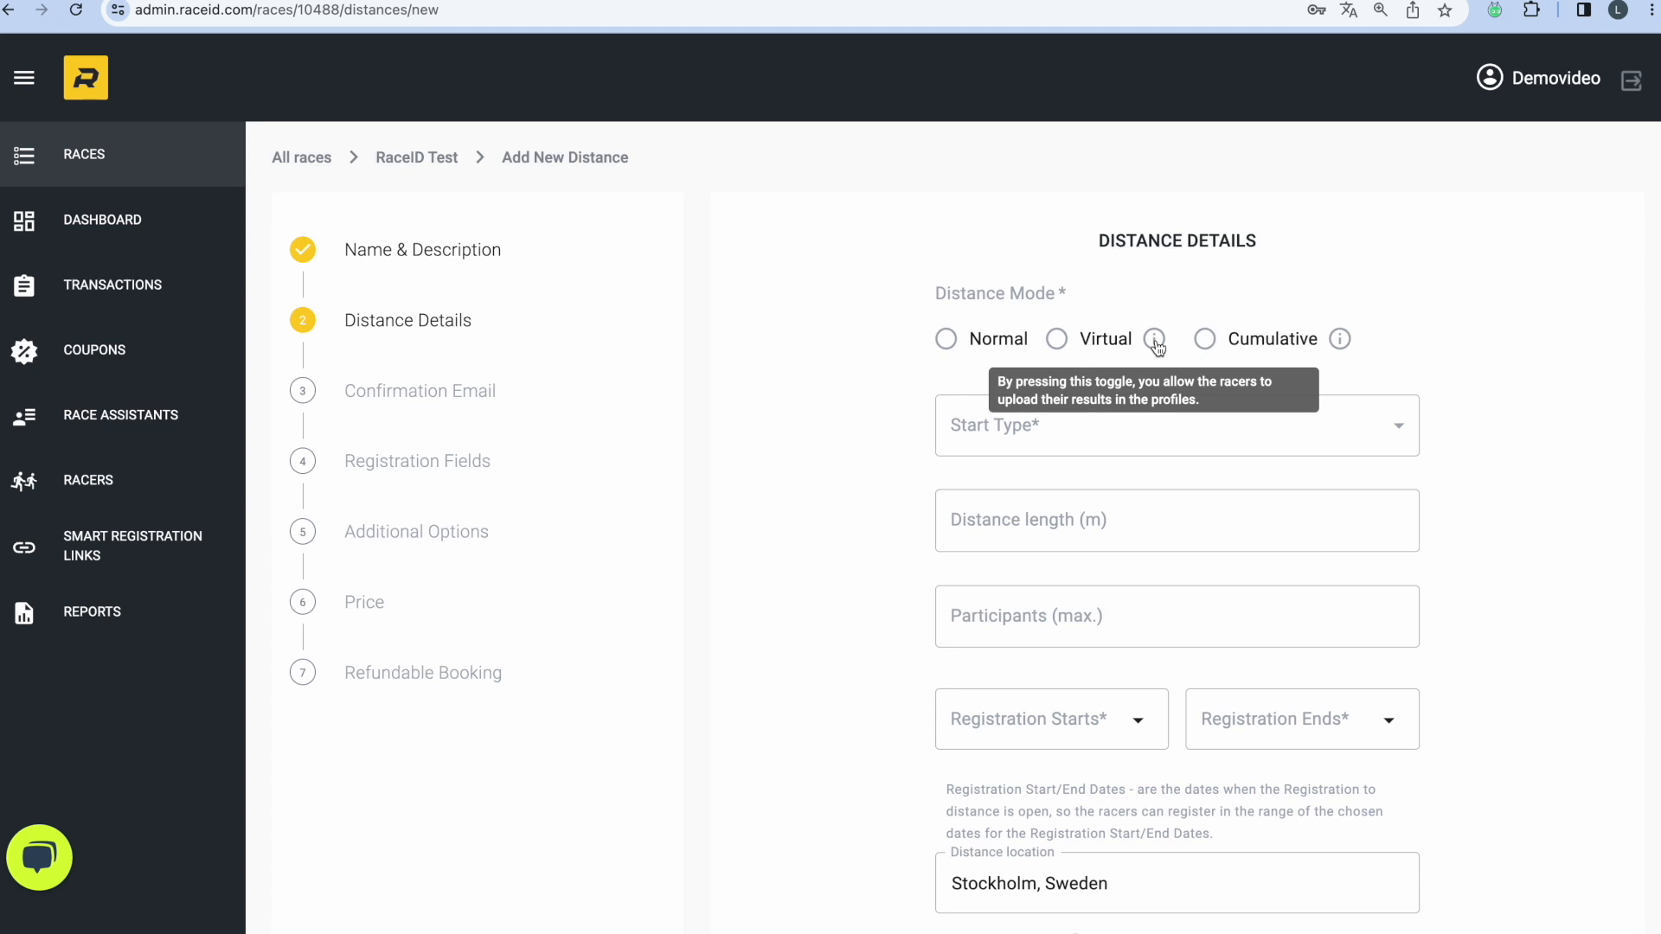
mouse_move(1337, 347)
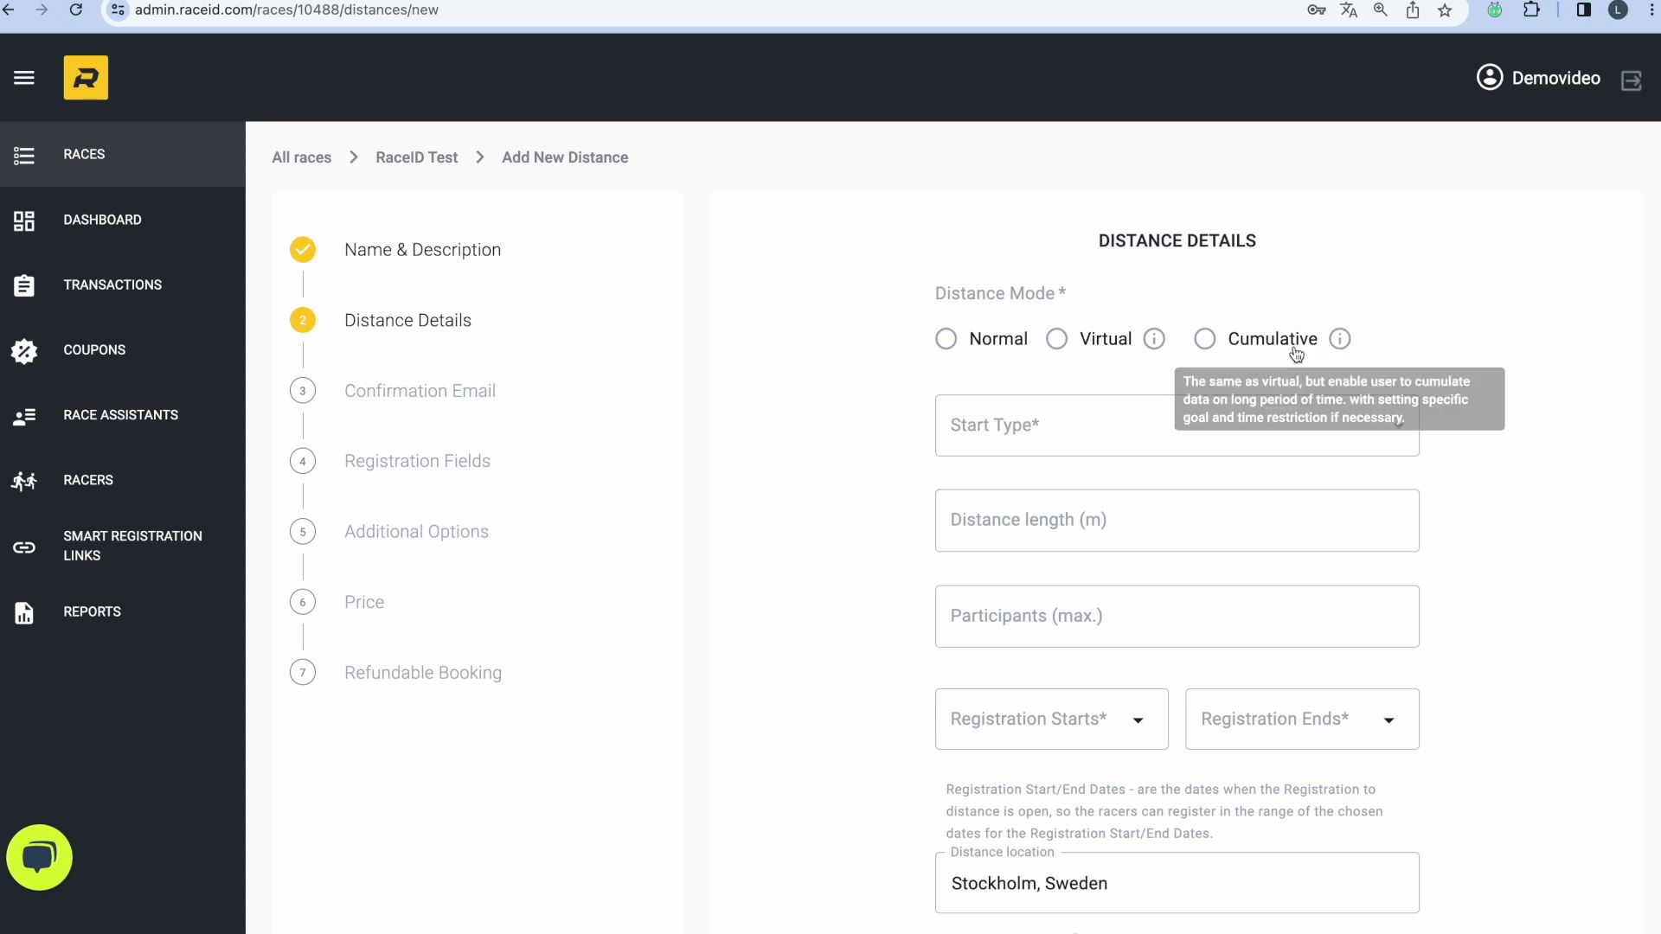
click(983, 346)
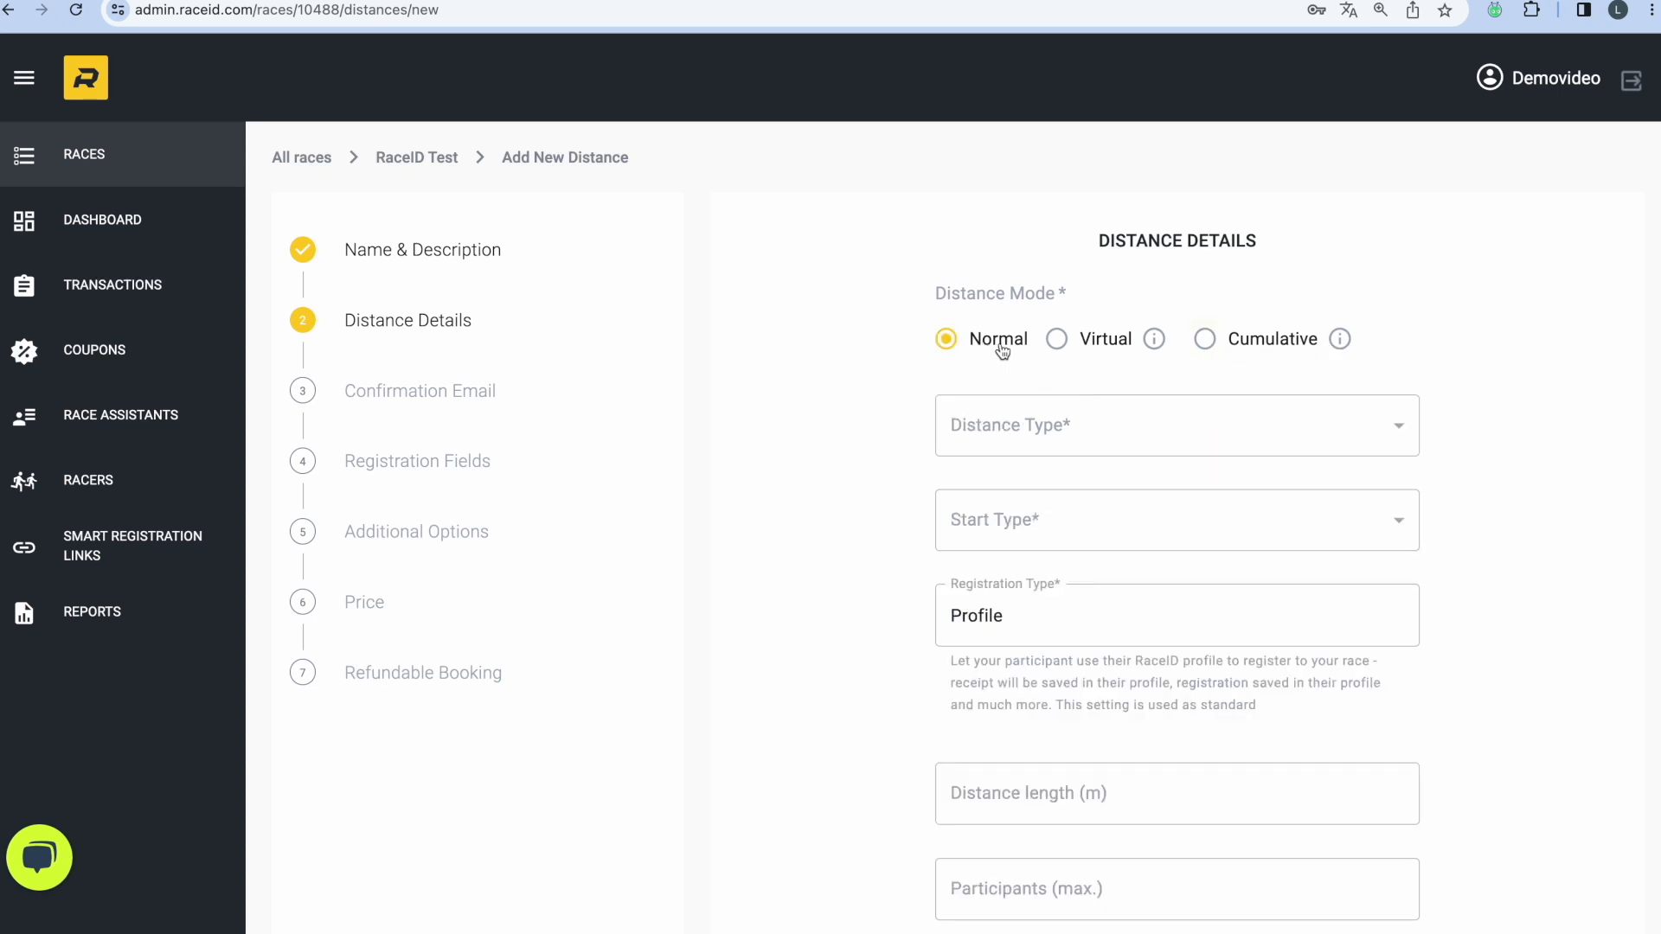
click(1053, 417)
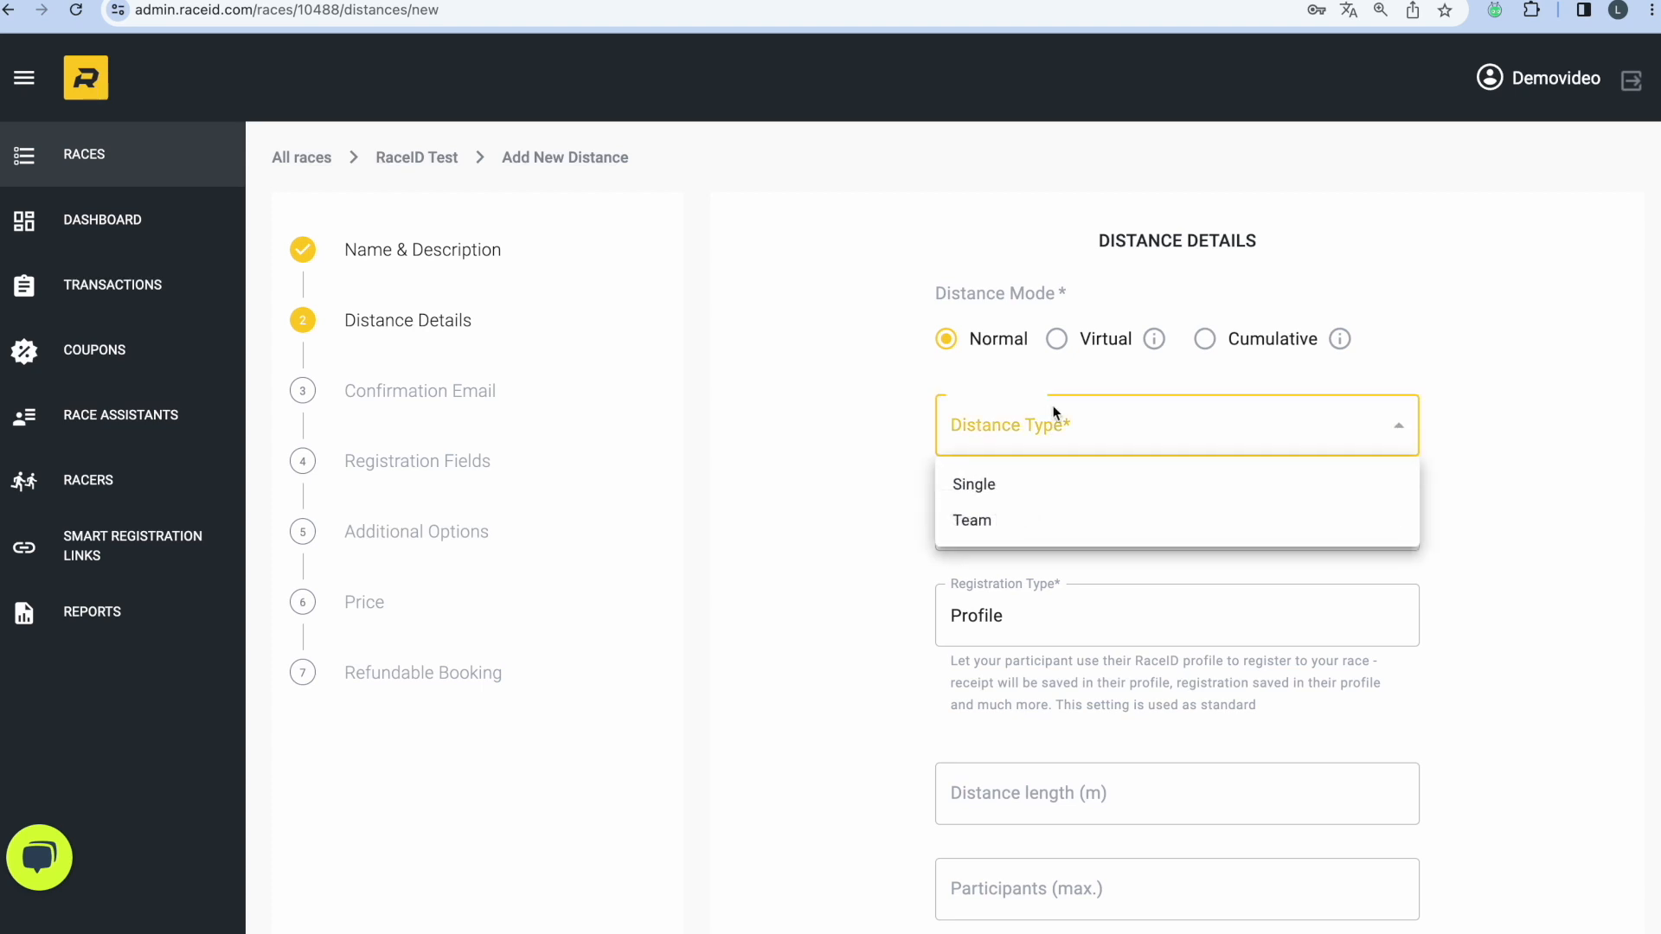
click(1020, 493)
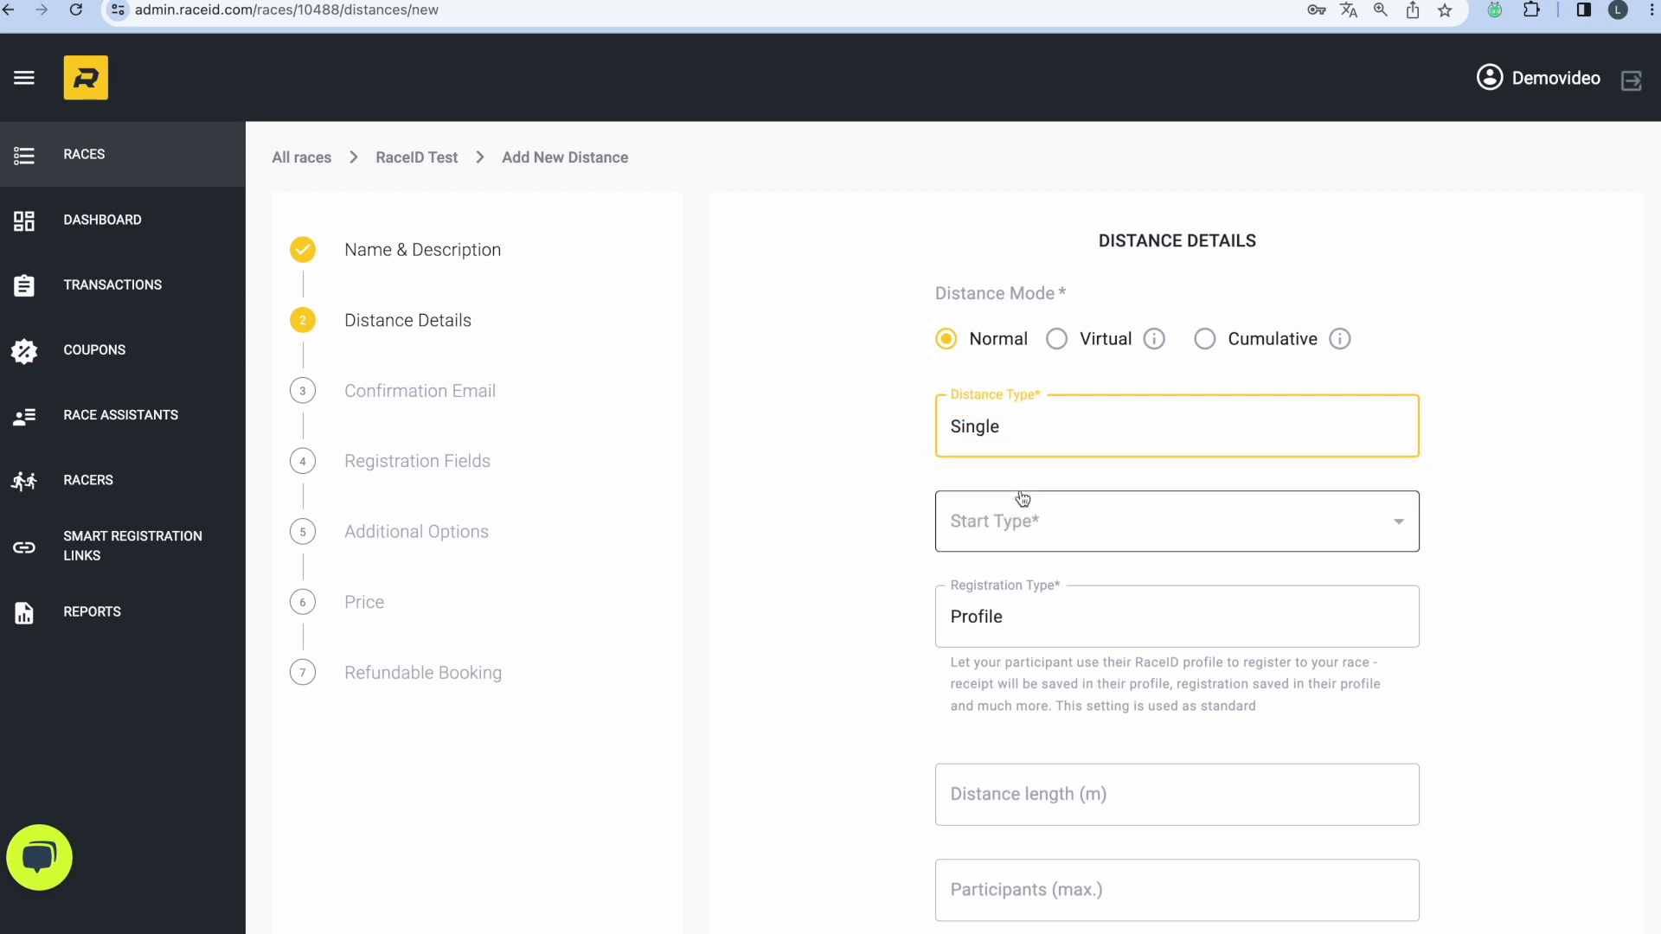
- Set the start type to Mass and choose Profile as the registration type
scroll(1022, 499, down, 2)
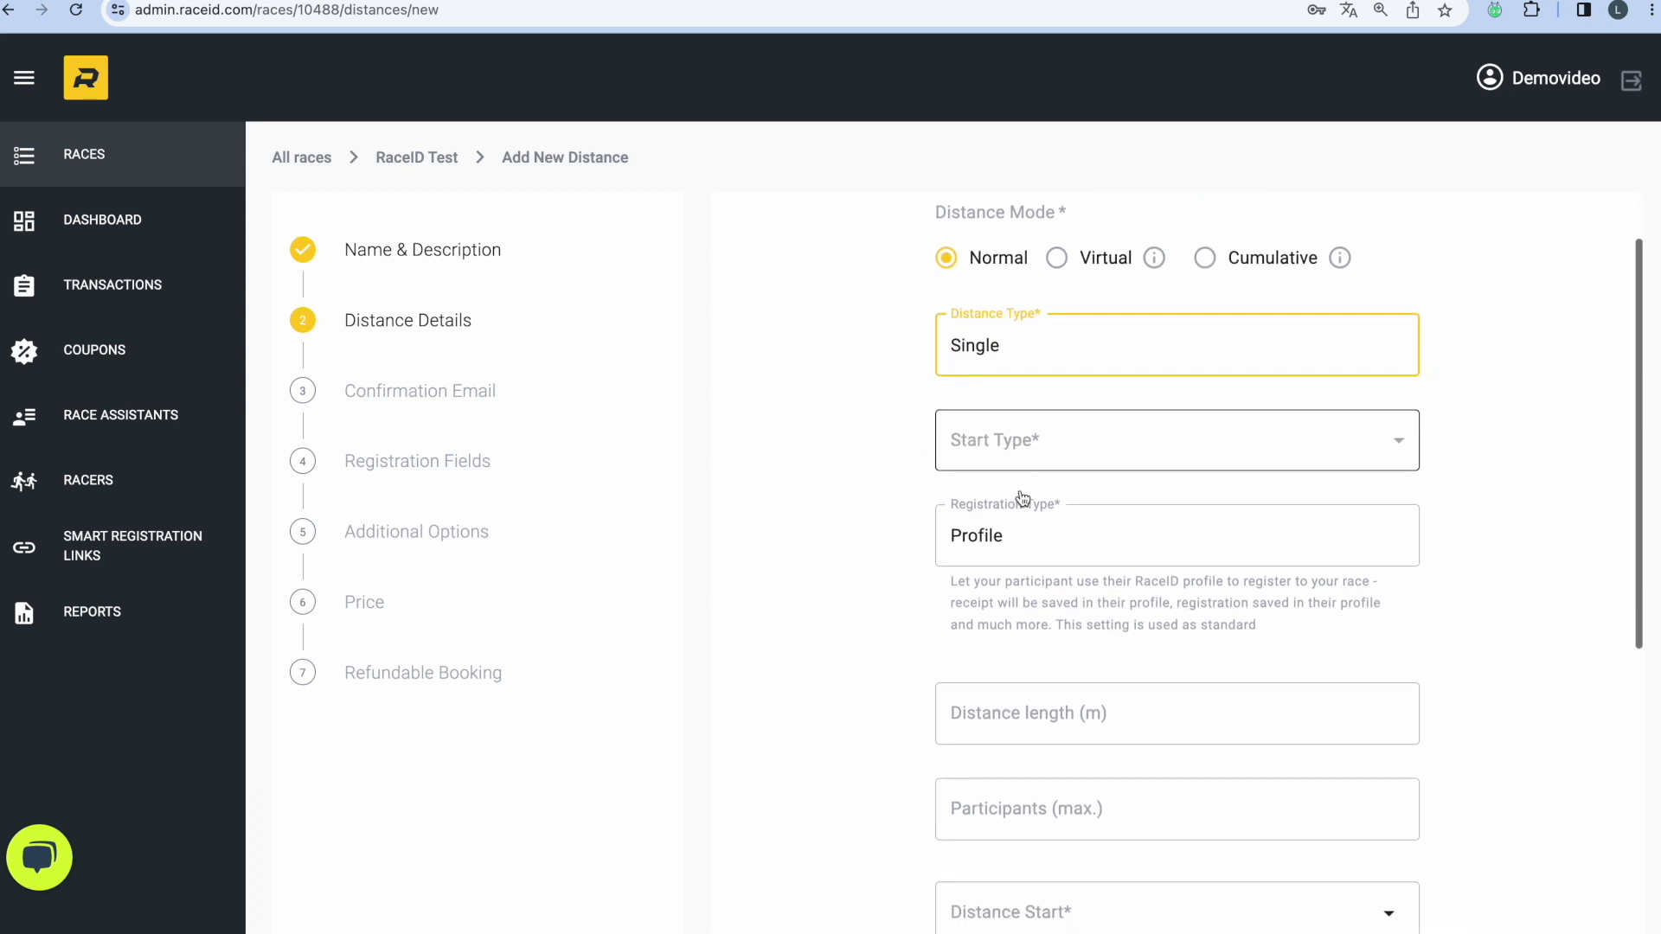
click(1052, 463)
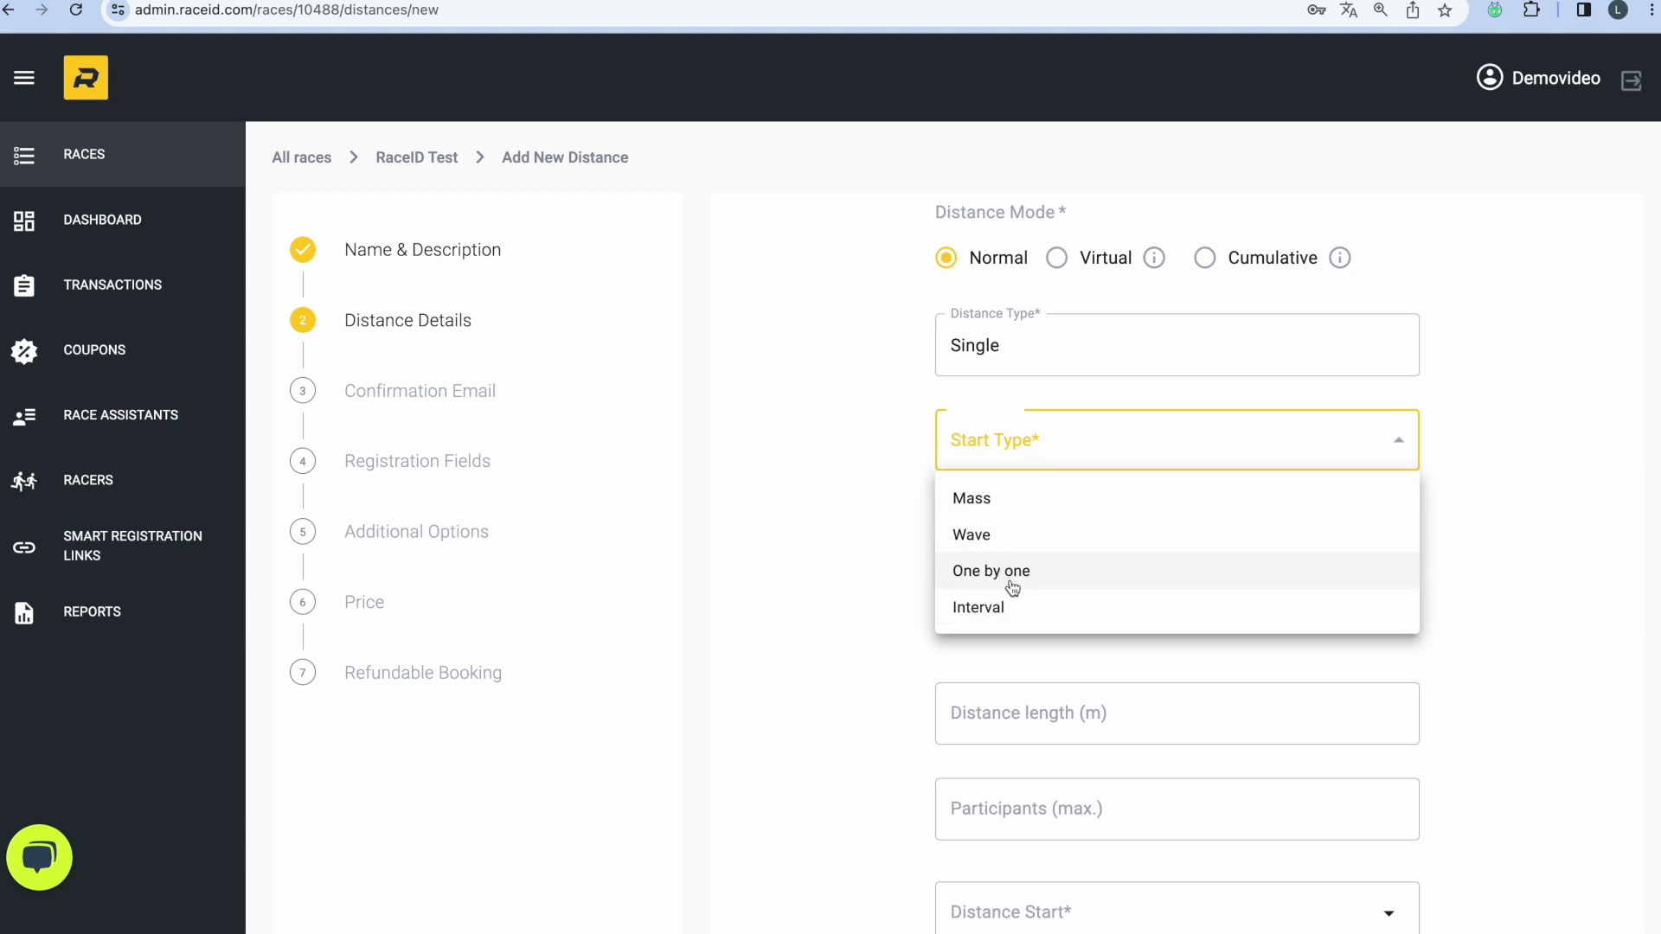
click(1031, 502)
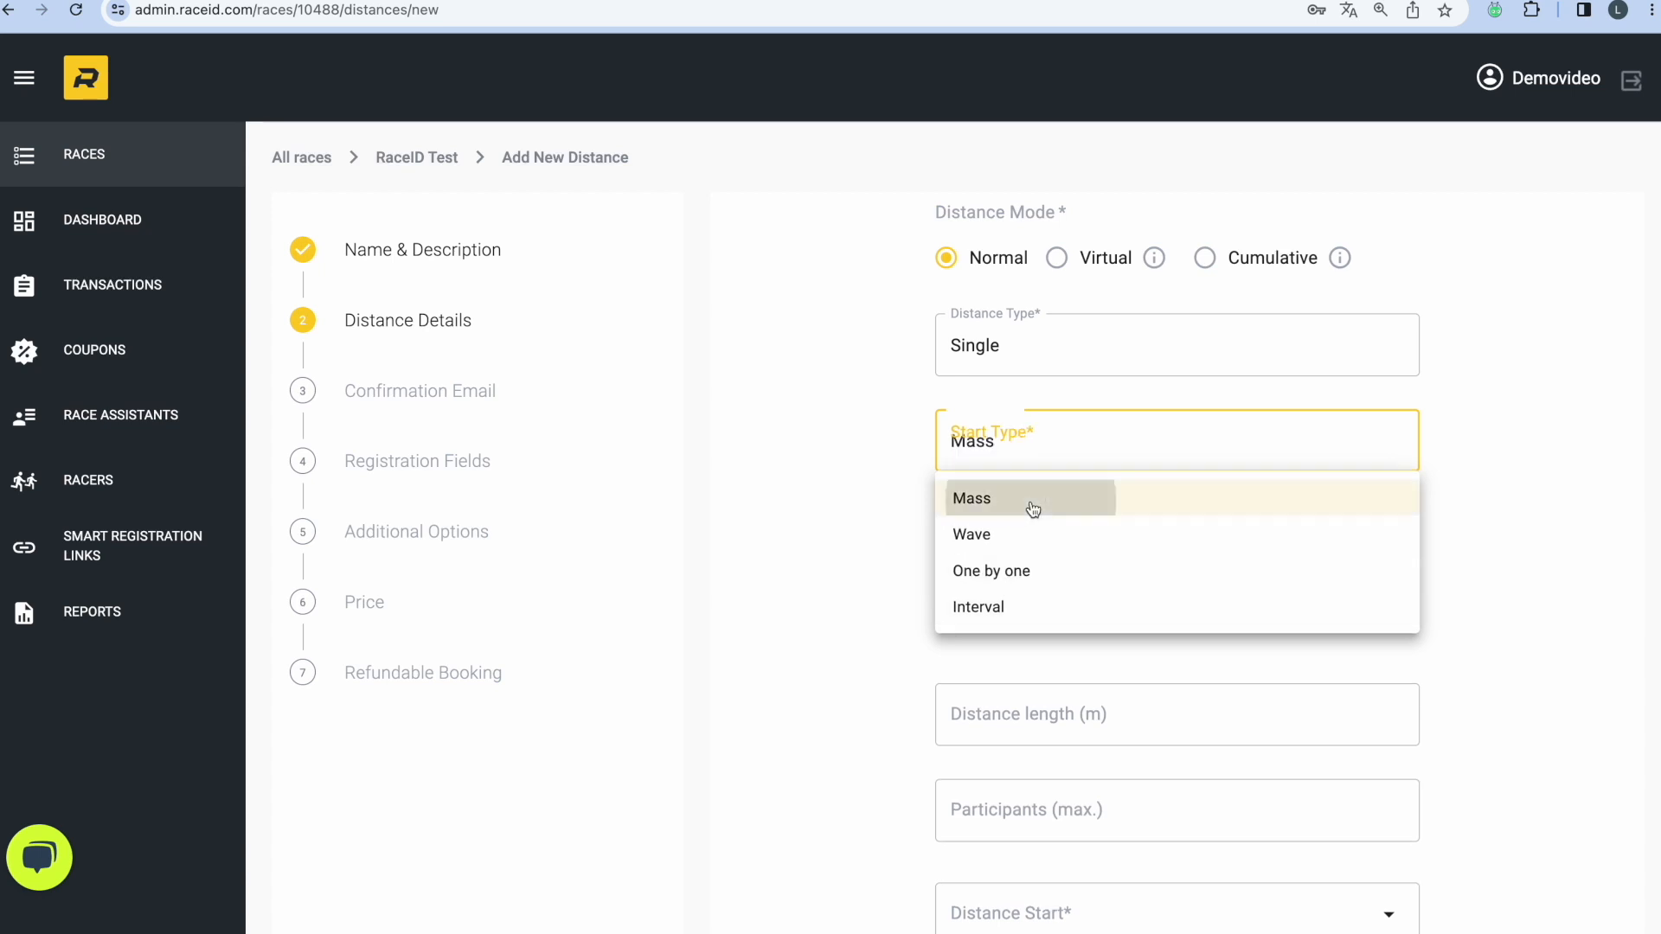
scroll(1032, 507, down, 1)
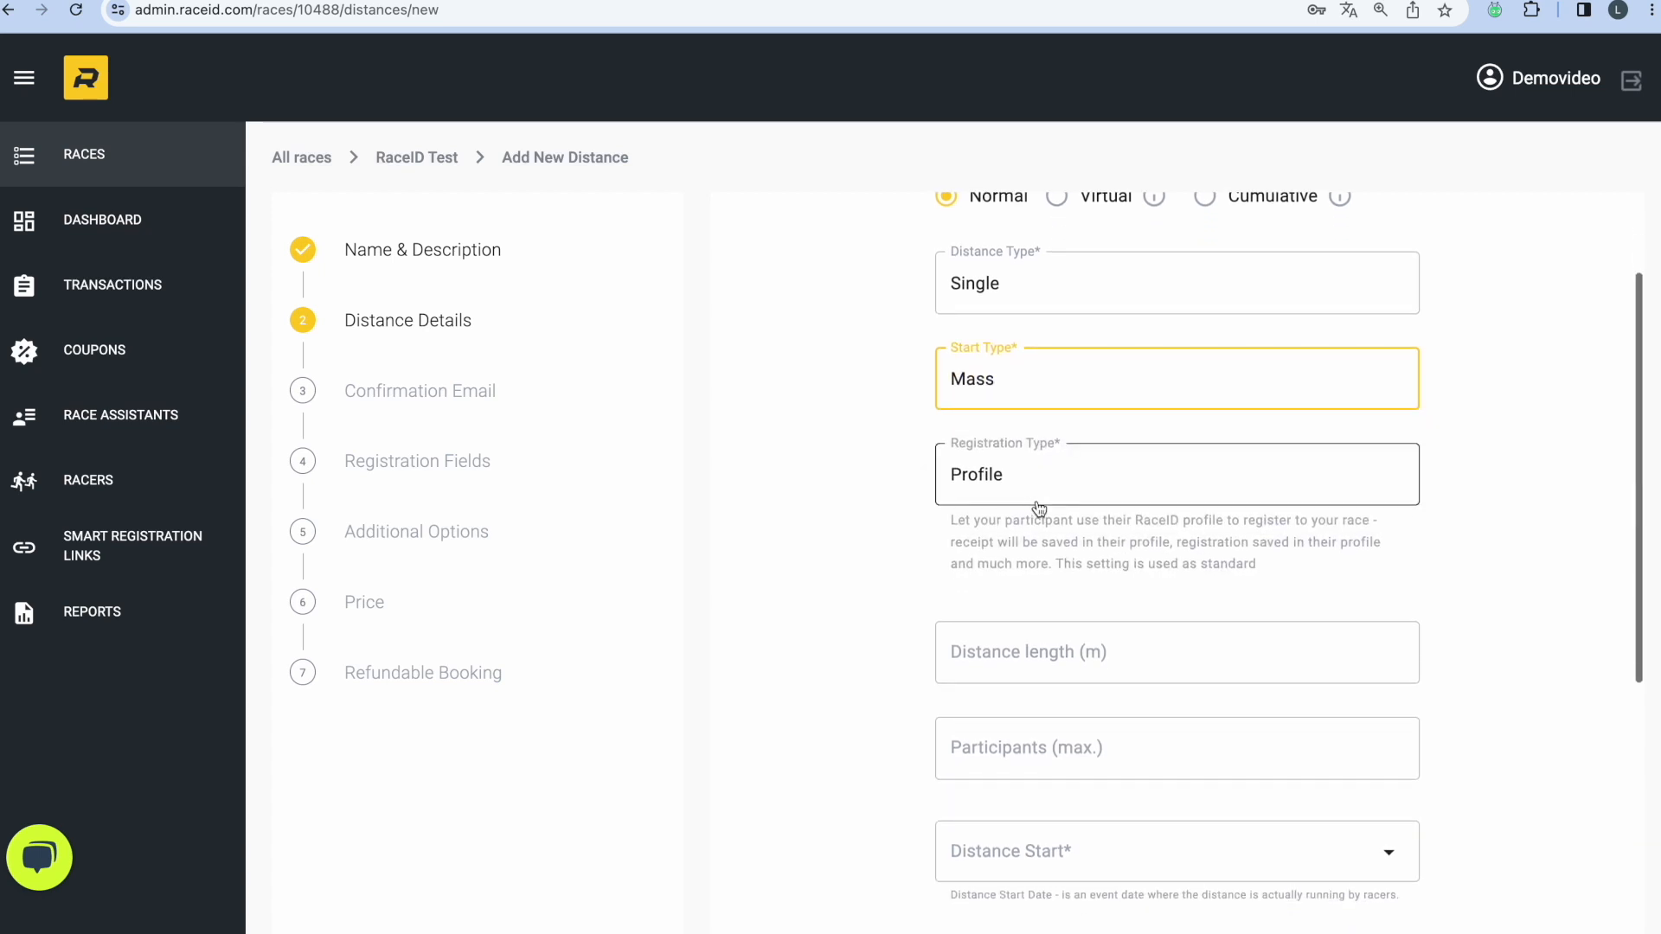
click(1073, 492)
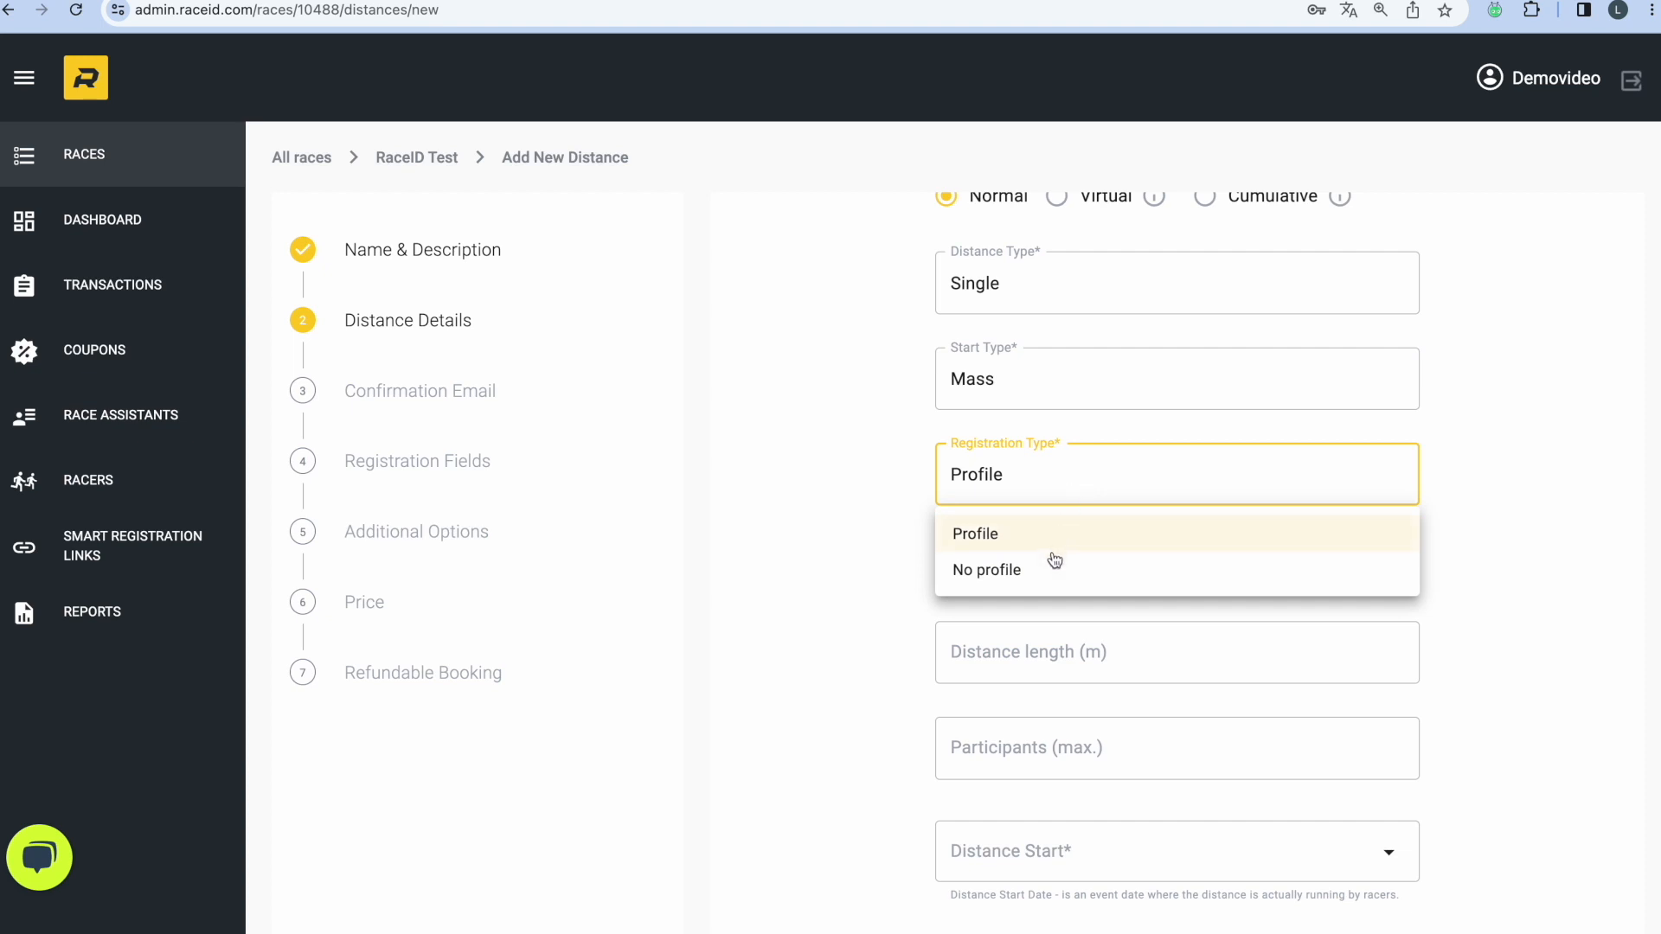
click(1056, 539)
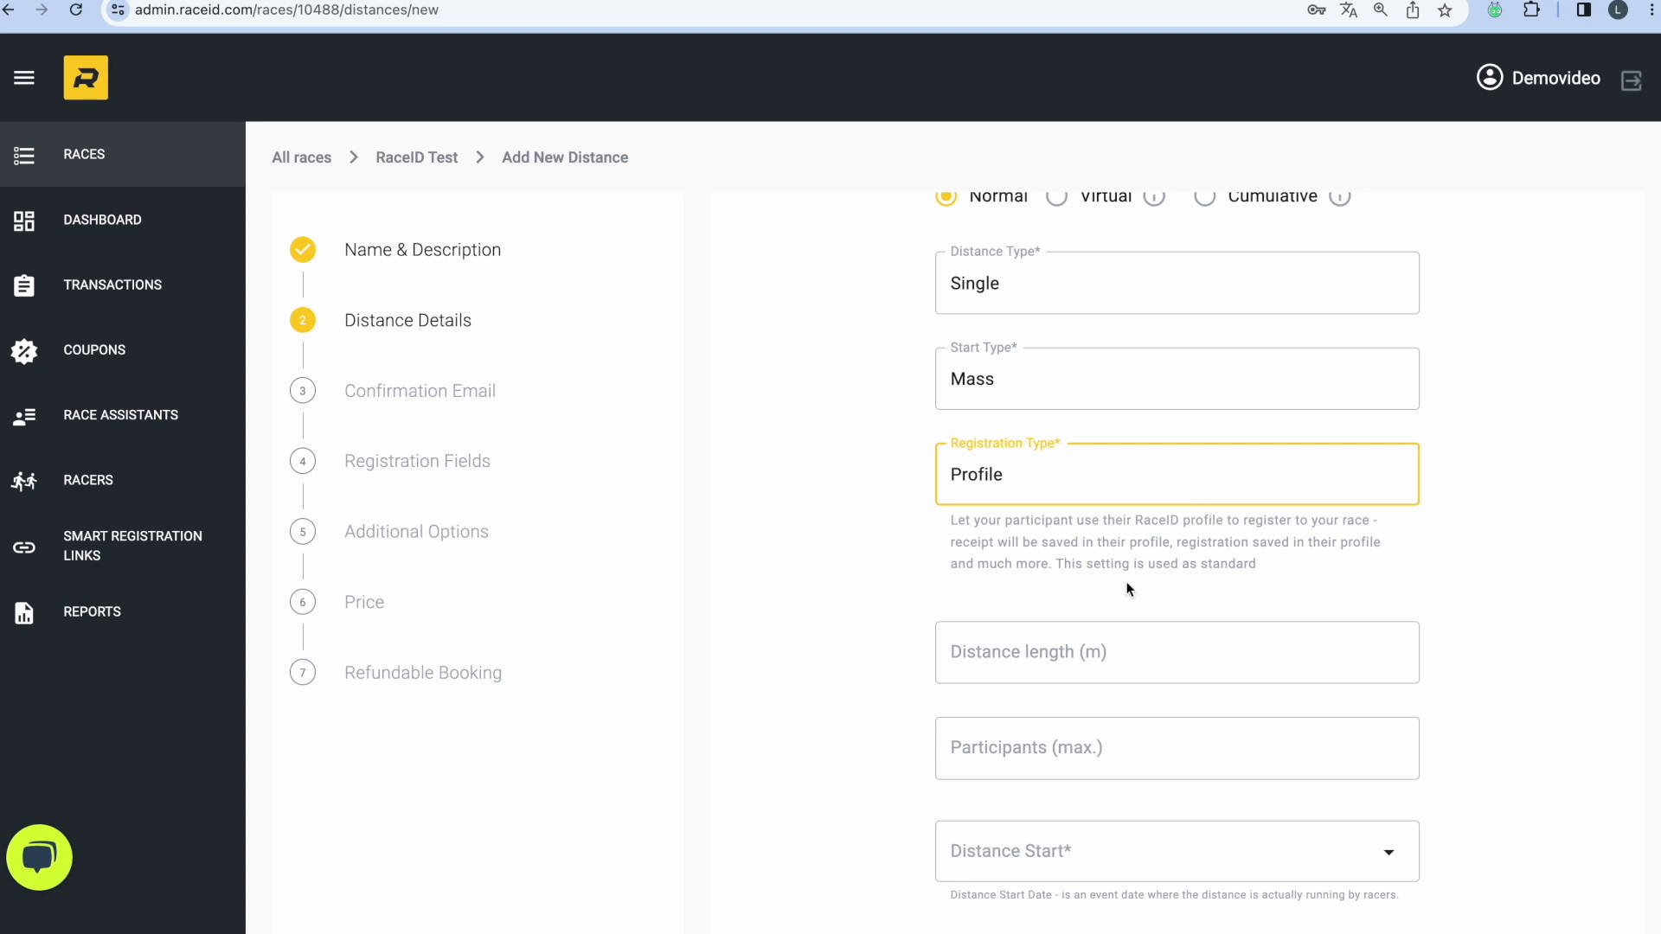
drag(1057, 564, 1262, 574)
click(1296, 575)
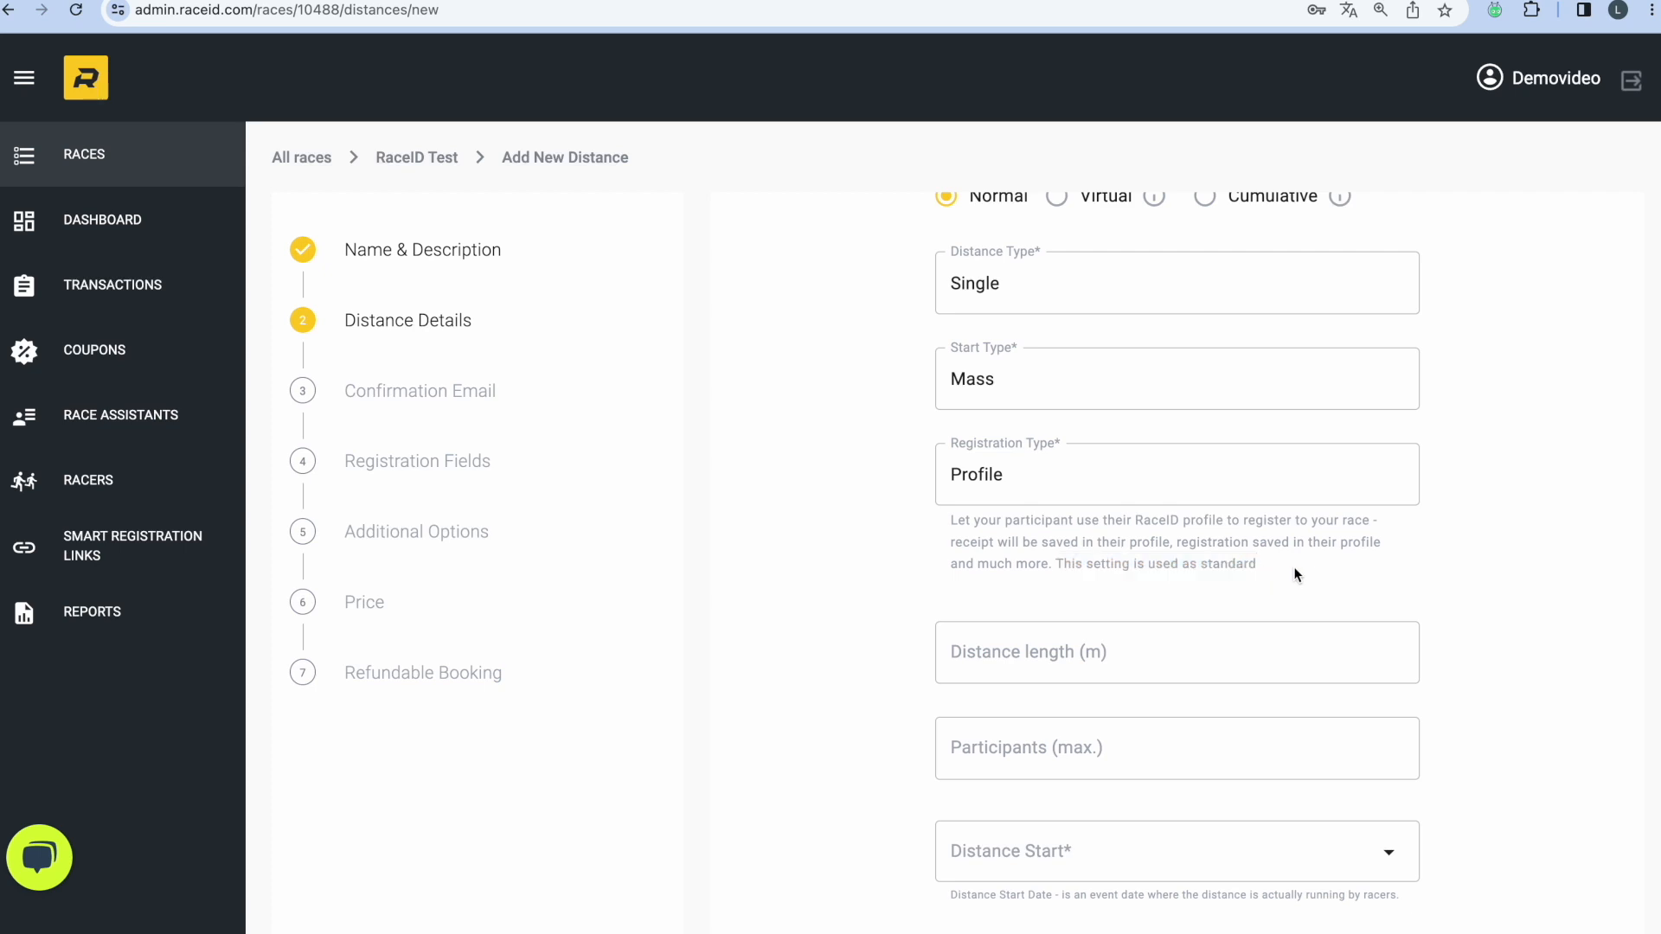
- Set the distance length to 5000 m and the maximum number of participants to 100
scroll(1296, 574, down, 5)
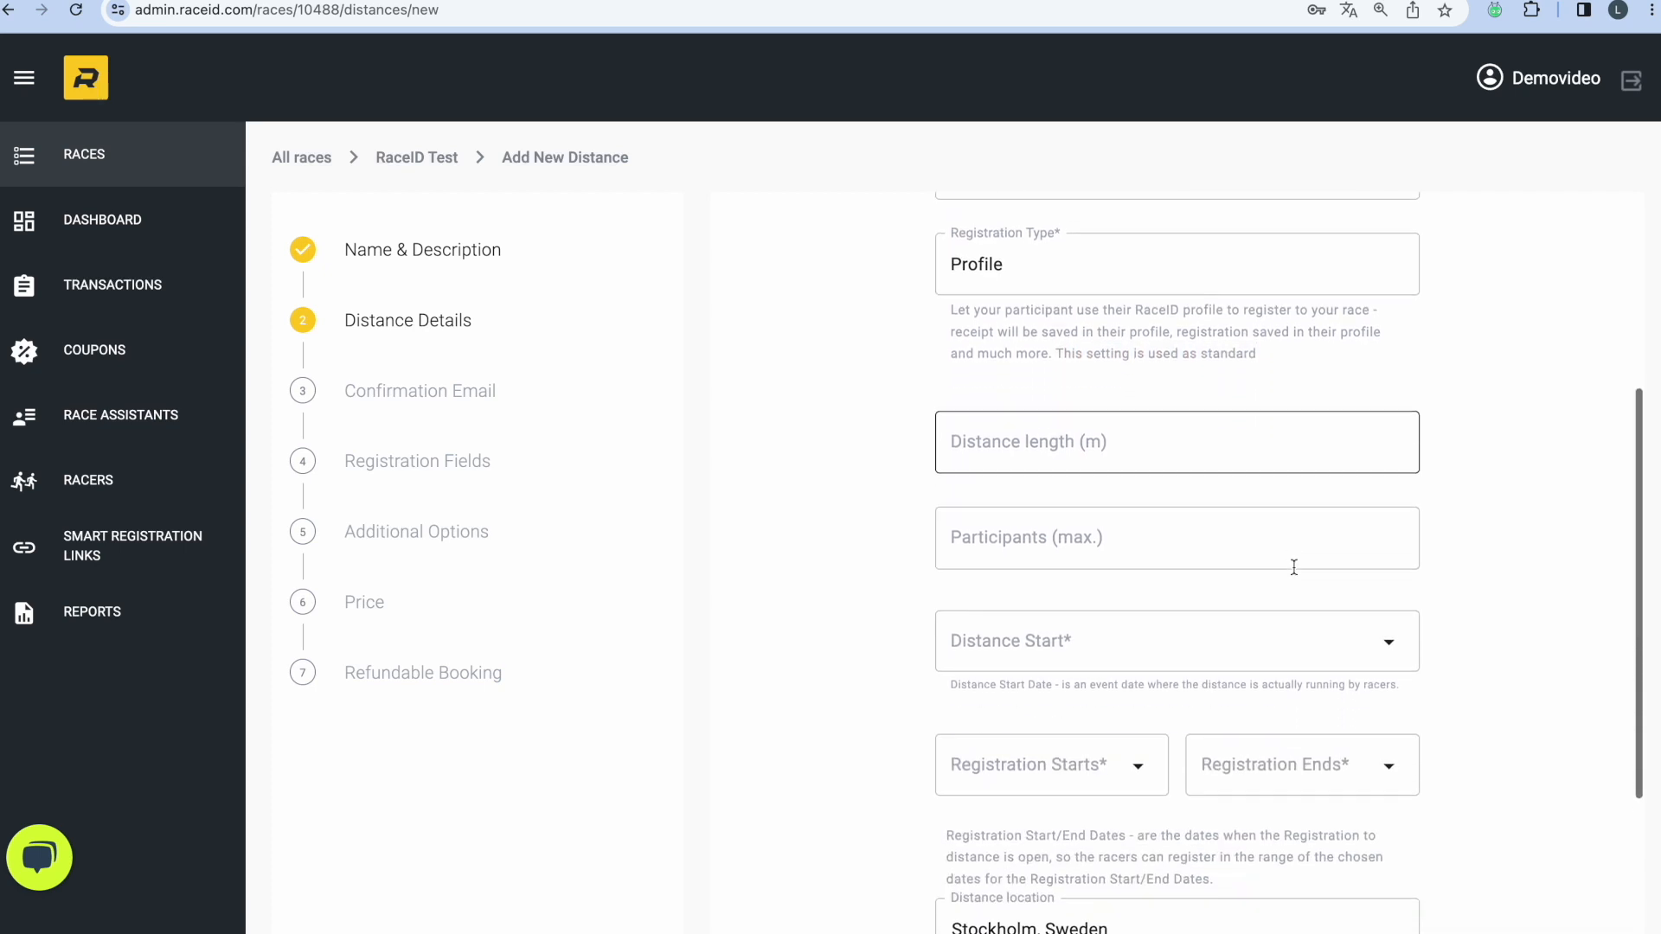
click(1166, 384)
text(5000)
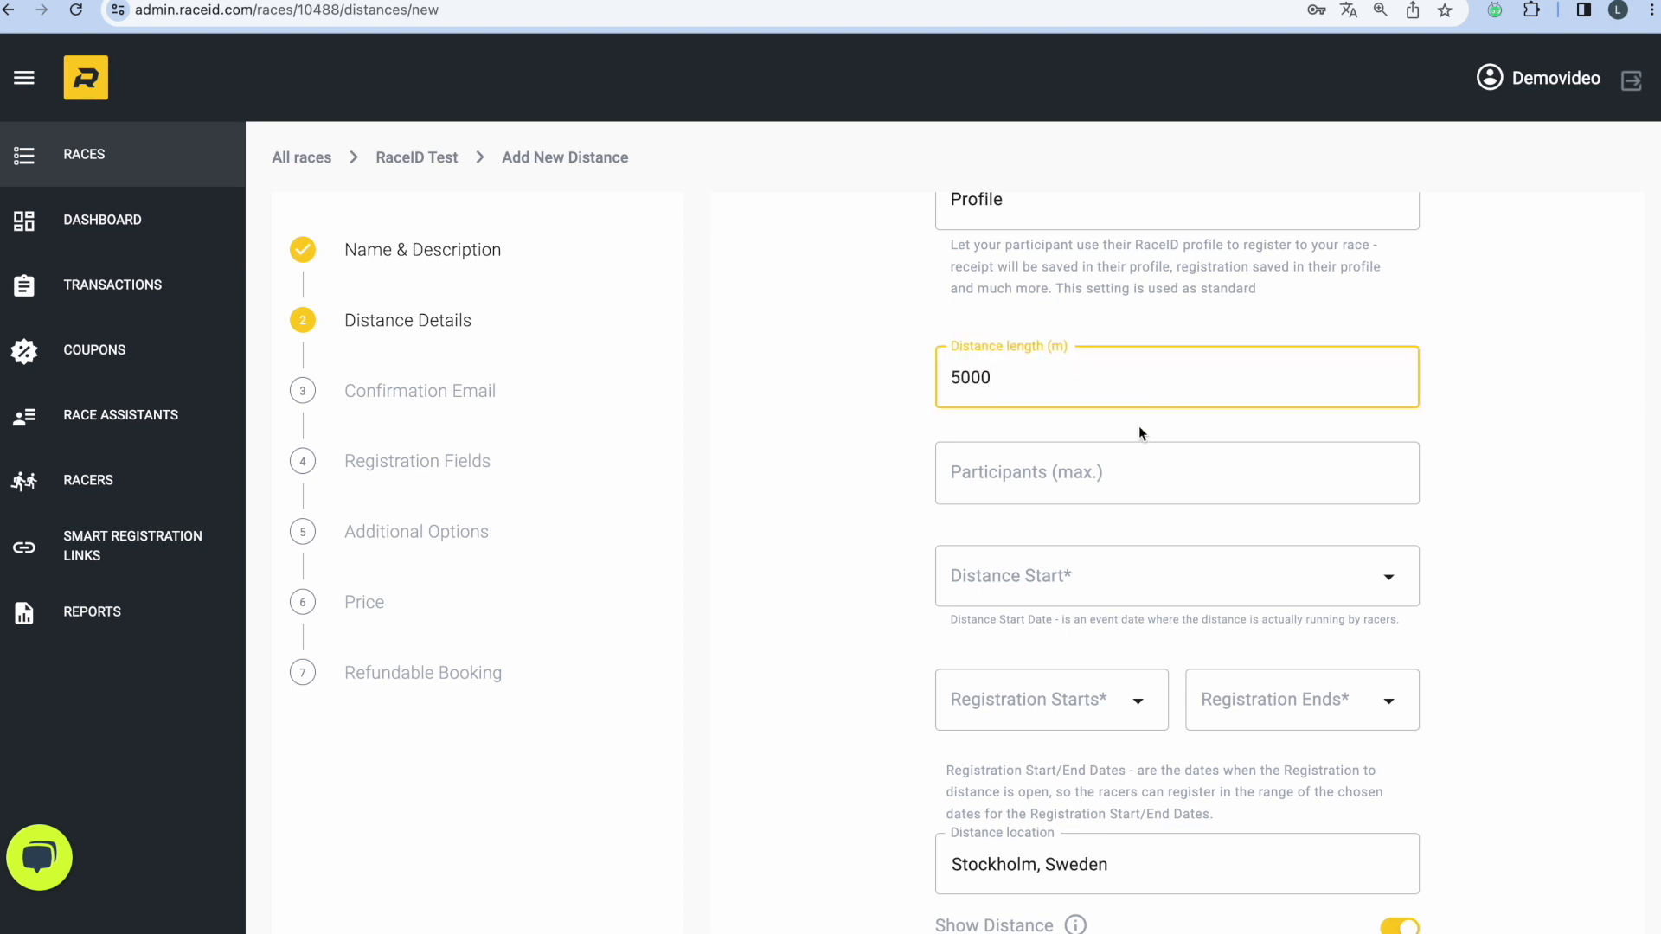
click(1122, 459)
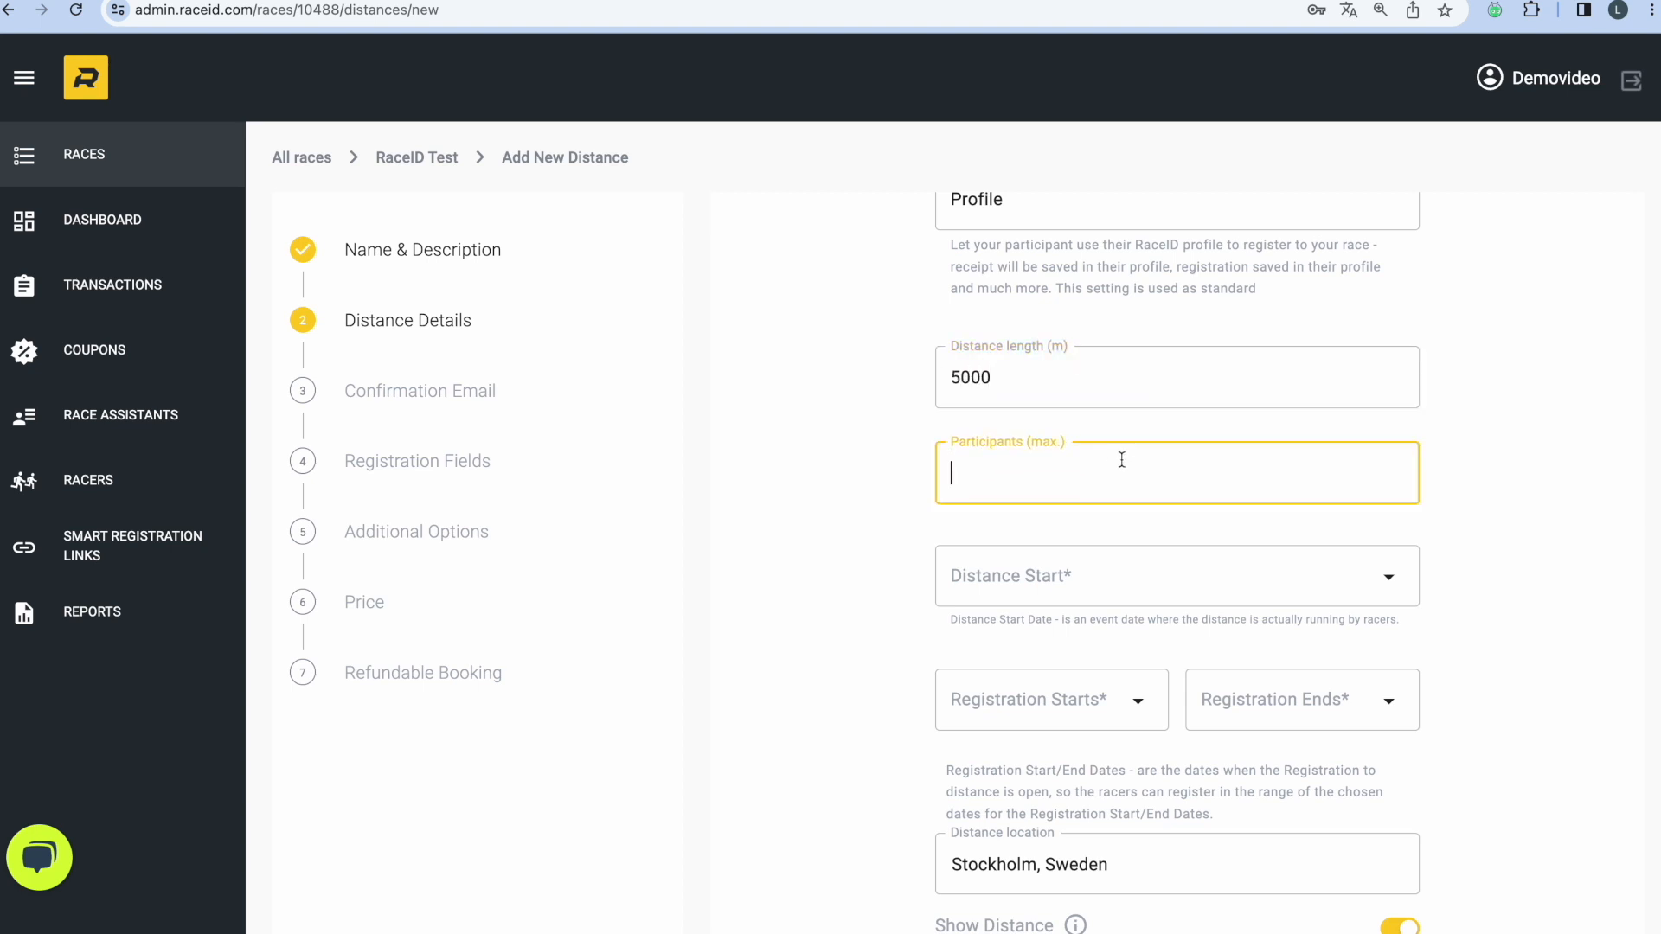
text(100)
- Set the distance start date to 01/09/2023
scroll(1112, 579, down, 2)
scroll(1113, 582, down, 1)
click(1107, 408)
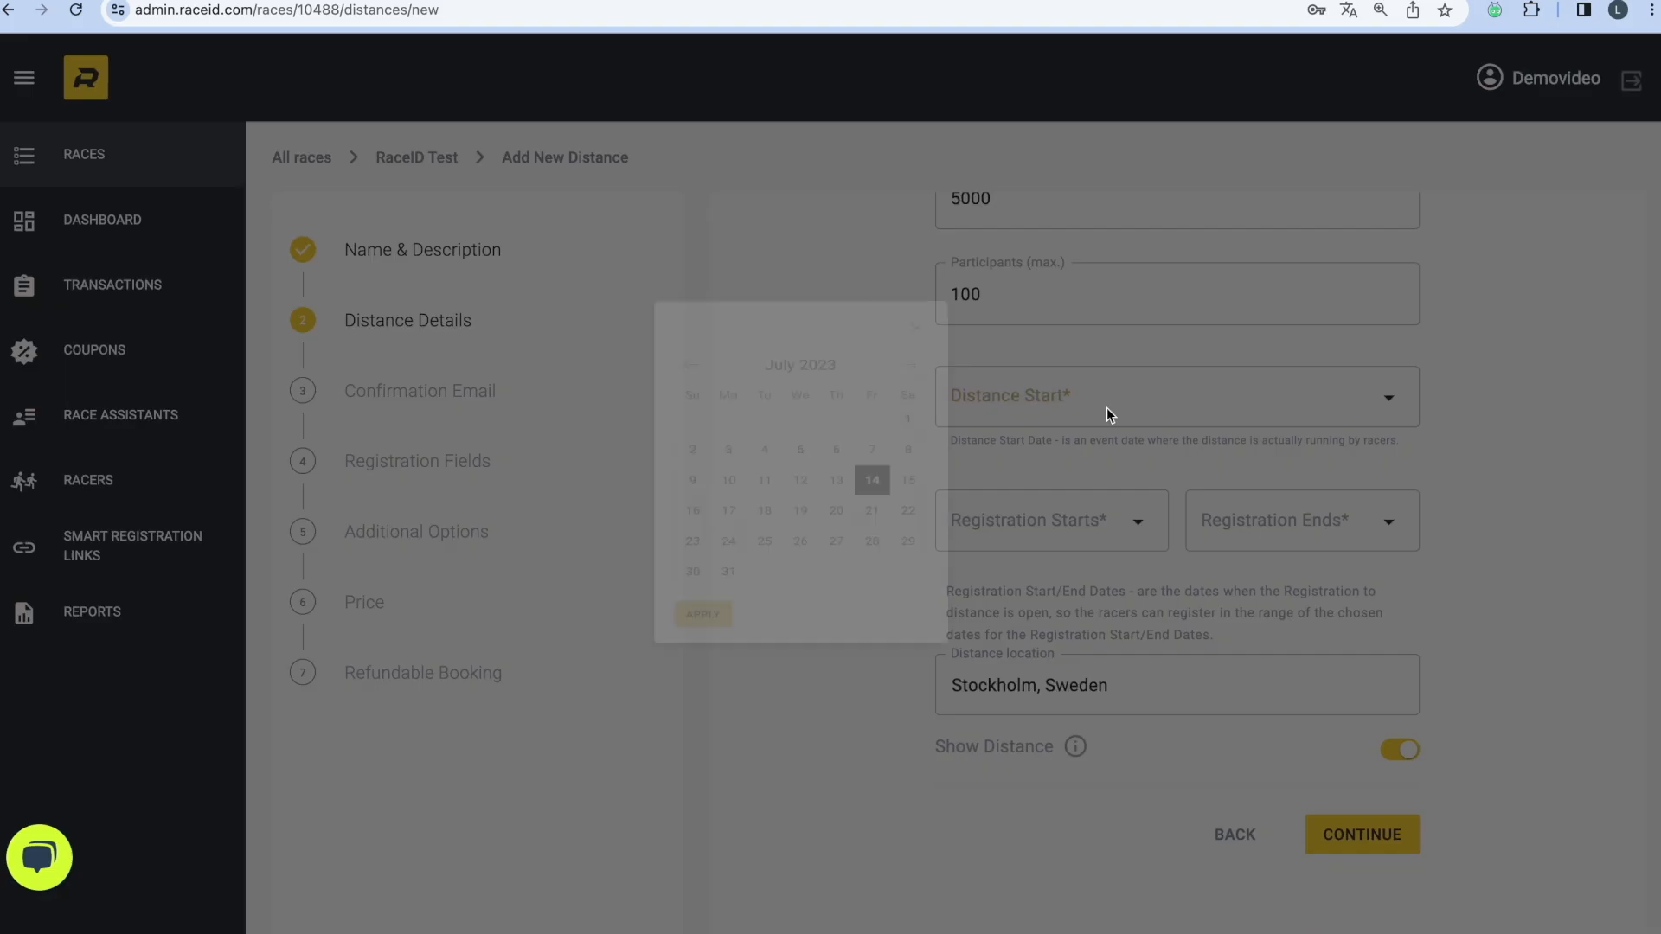
click(968, 390)
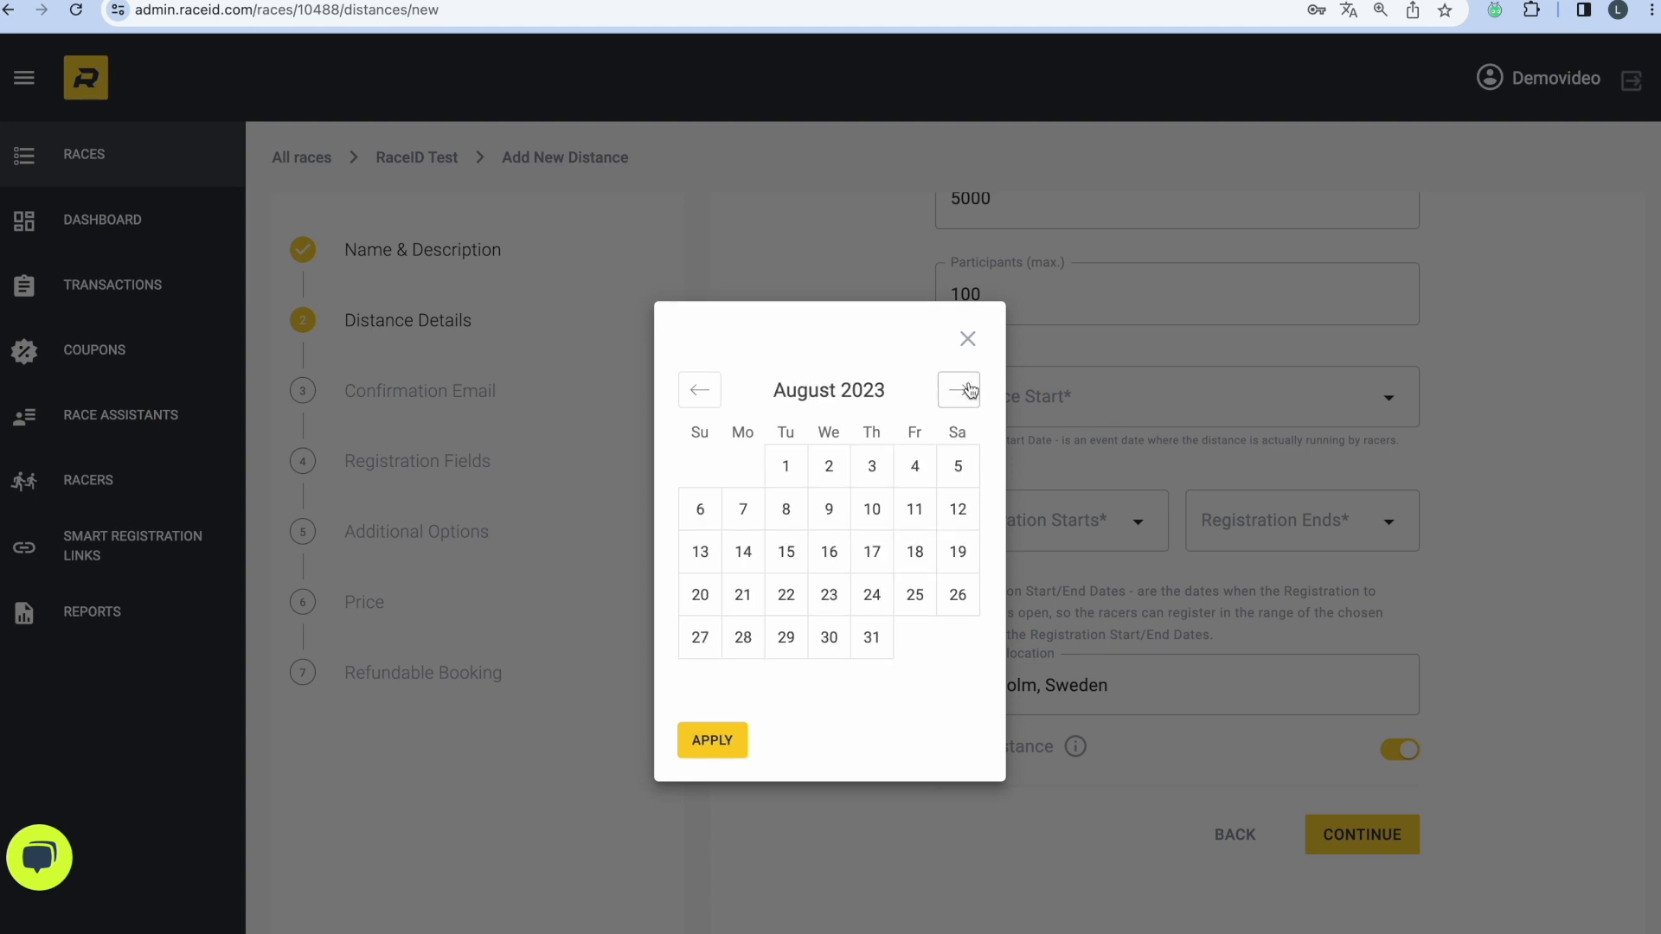
click(968, 390)
click(914, 465)
click(927, 738)
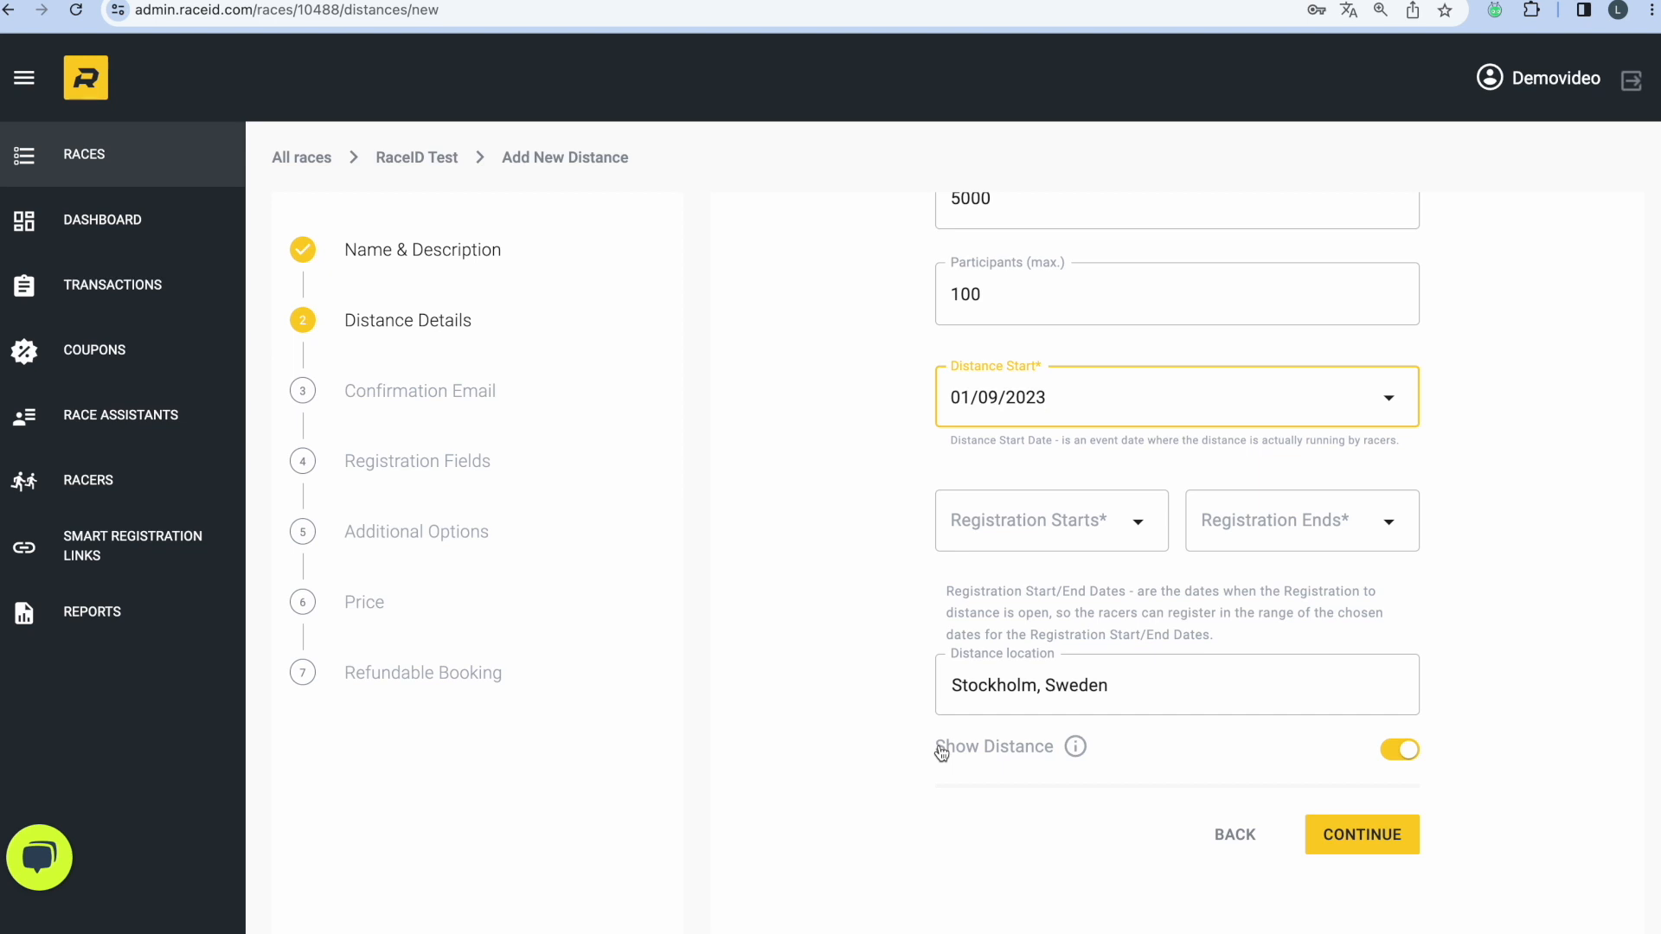
- Set the registration start date to 14/07/2023
scroll(1120, 666, down, 1)
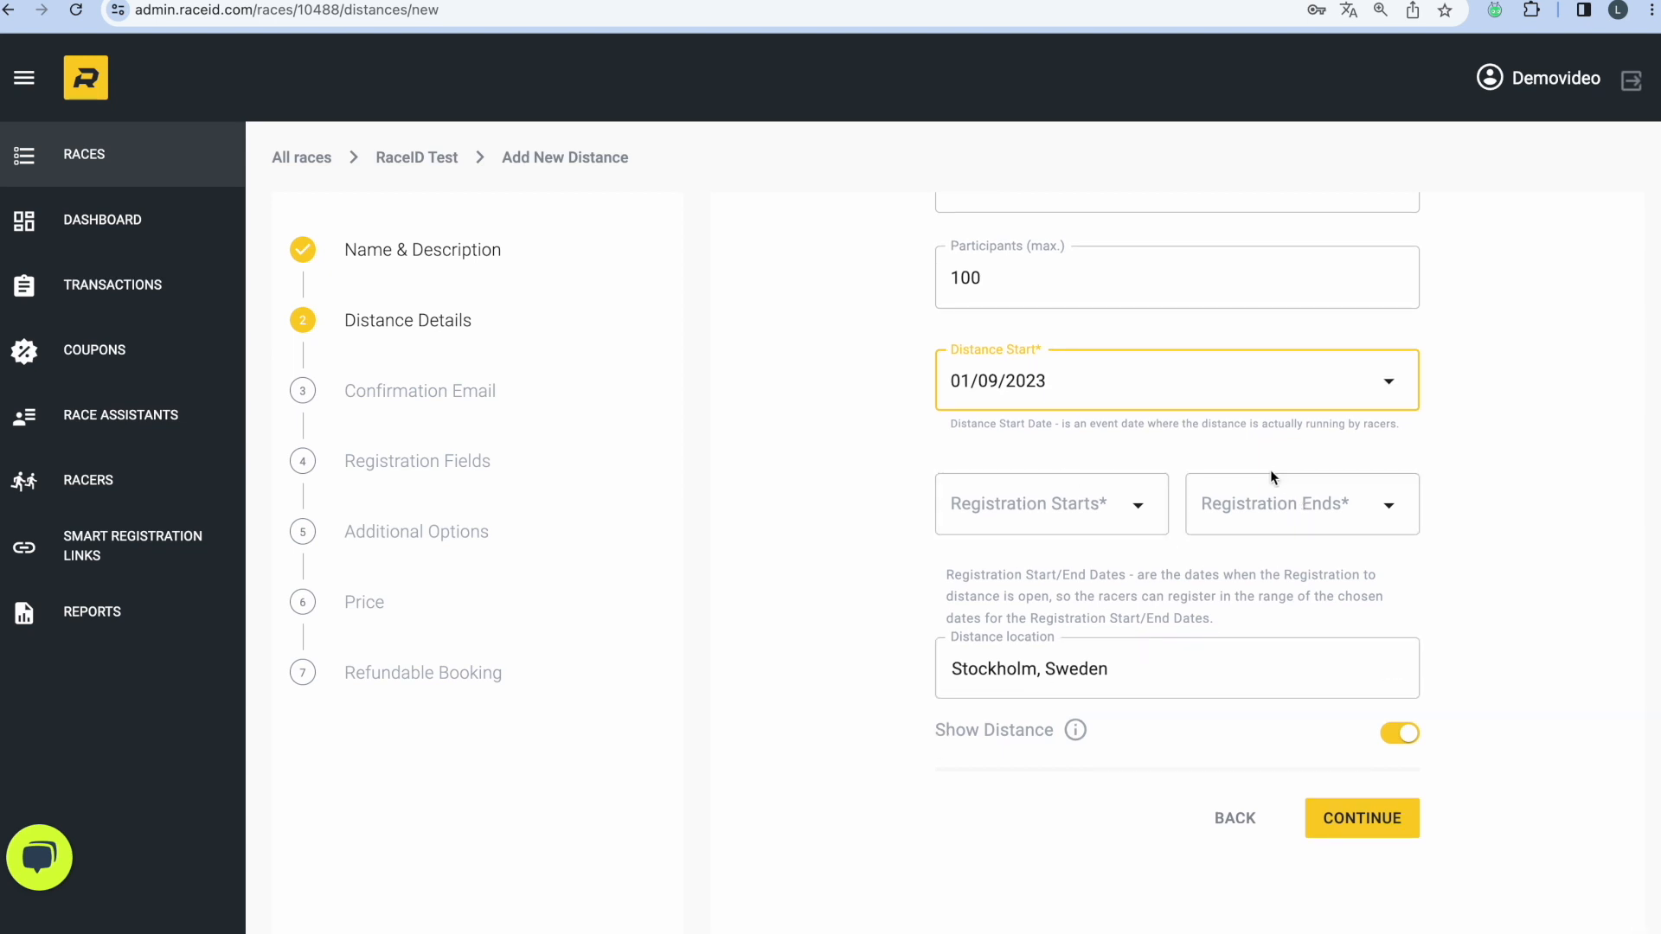
click(1070, 586)
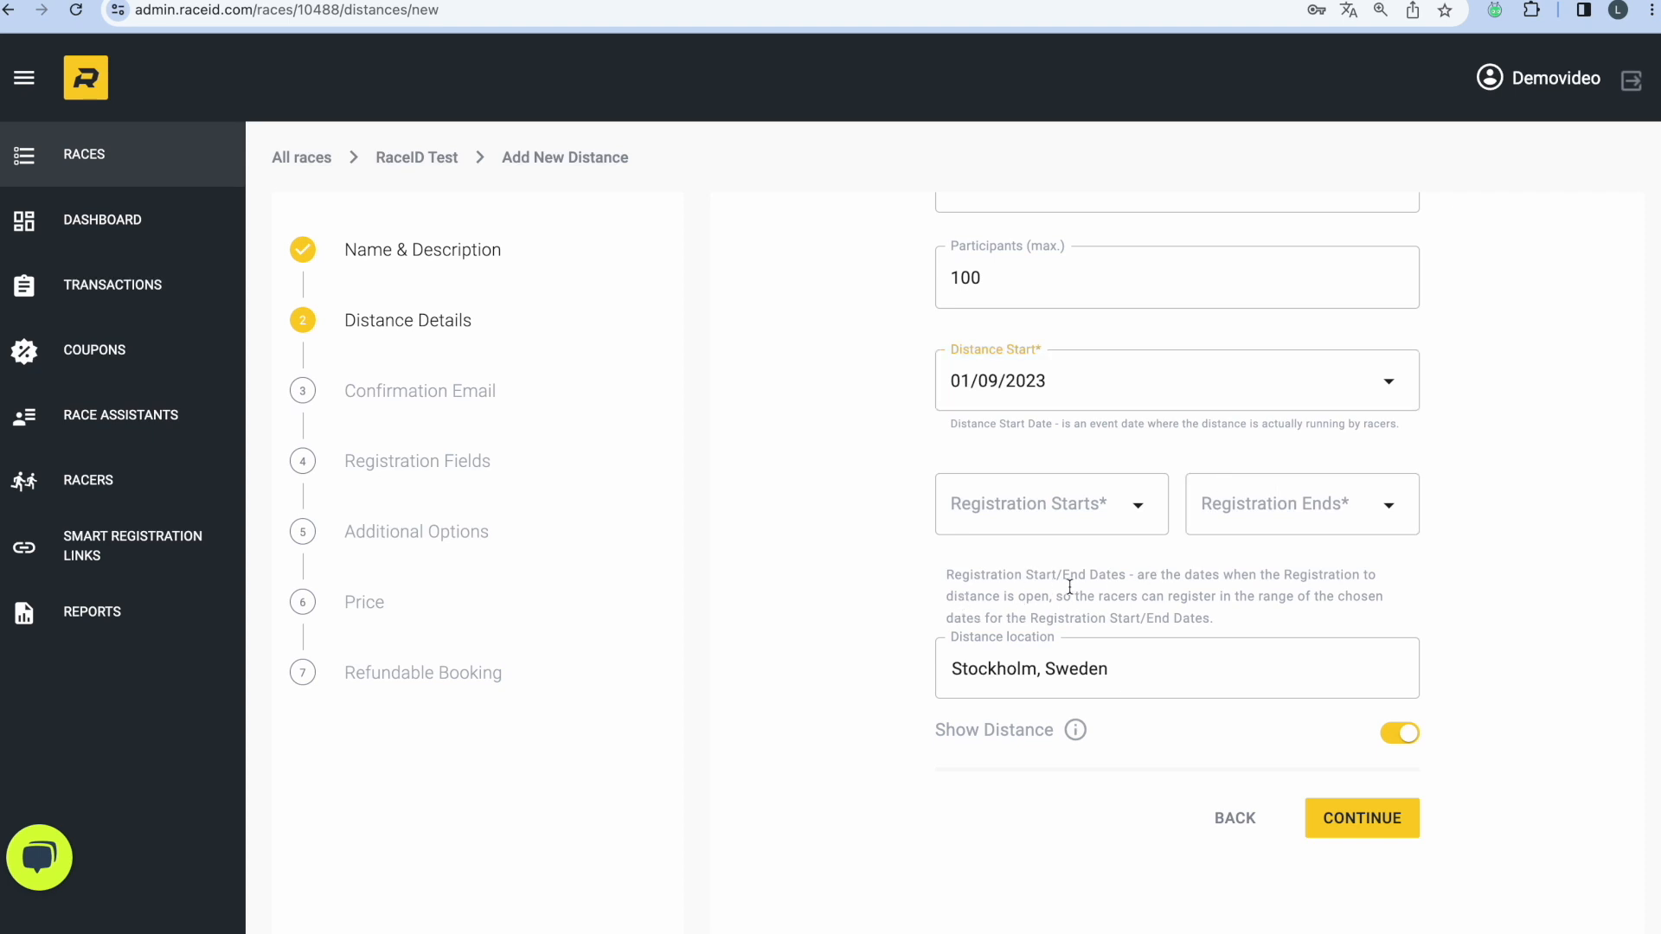
click(1138, 505)
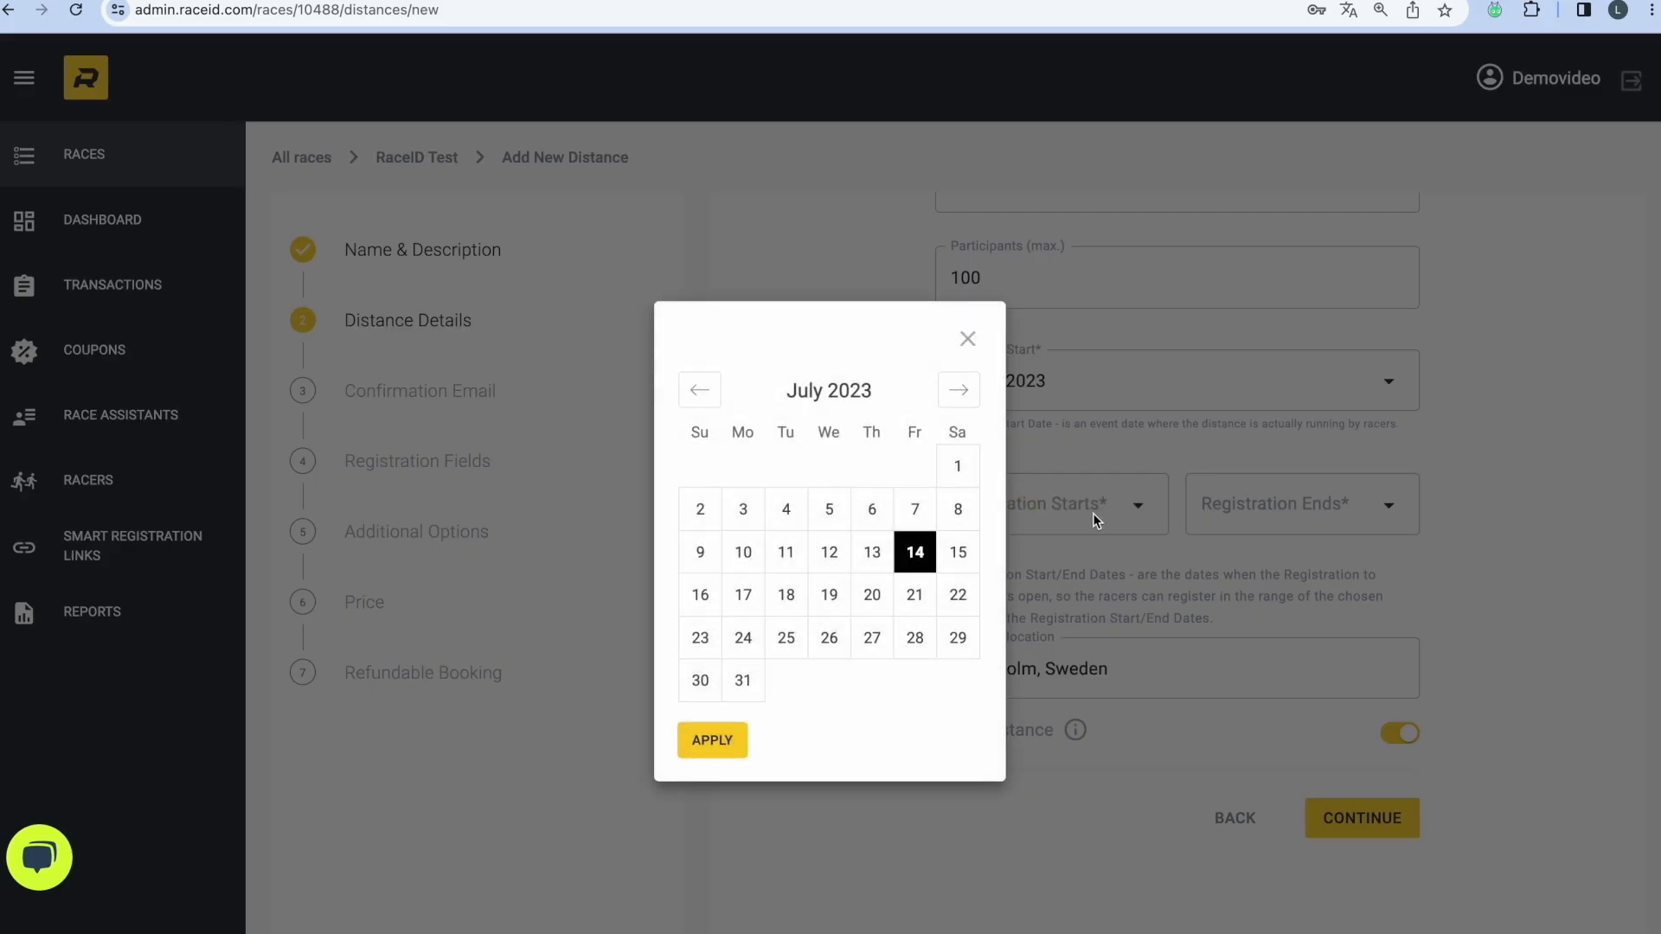
click(917, 558)
click(943, 737)
- Set the registration end date to 01/09/2023
click(1319, 514)
click(964, 400)
click(966, 402)
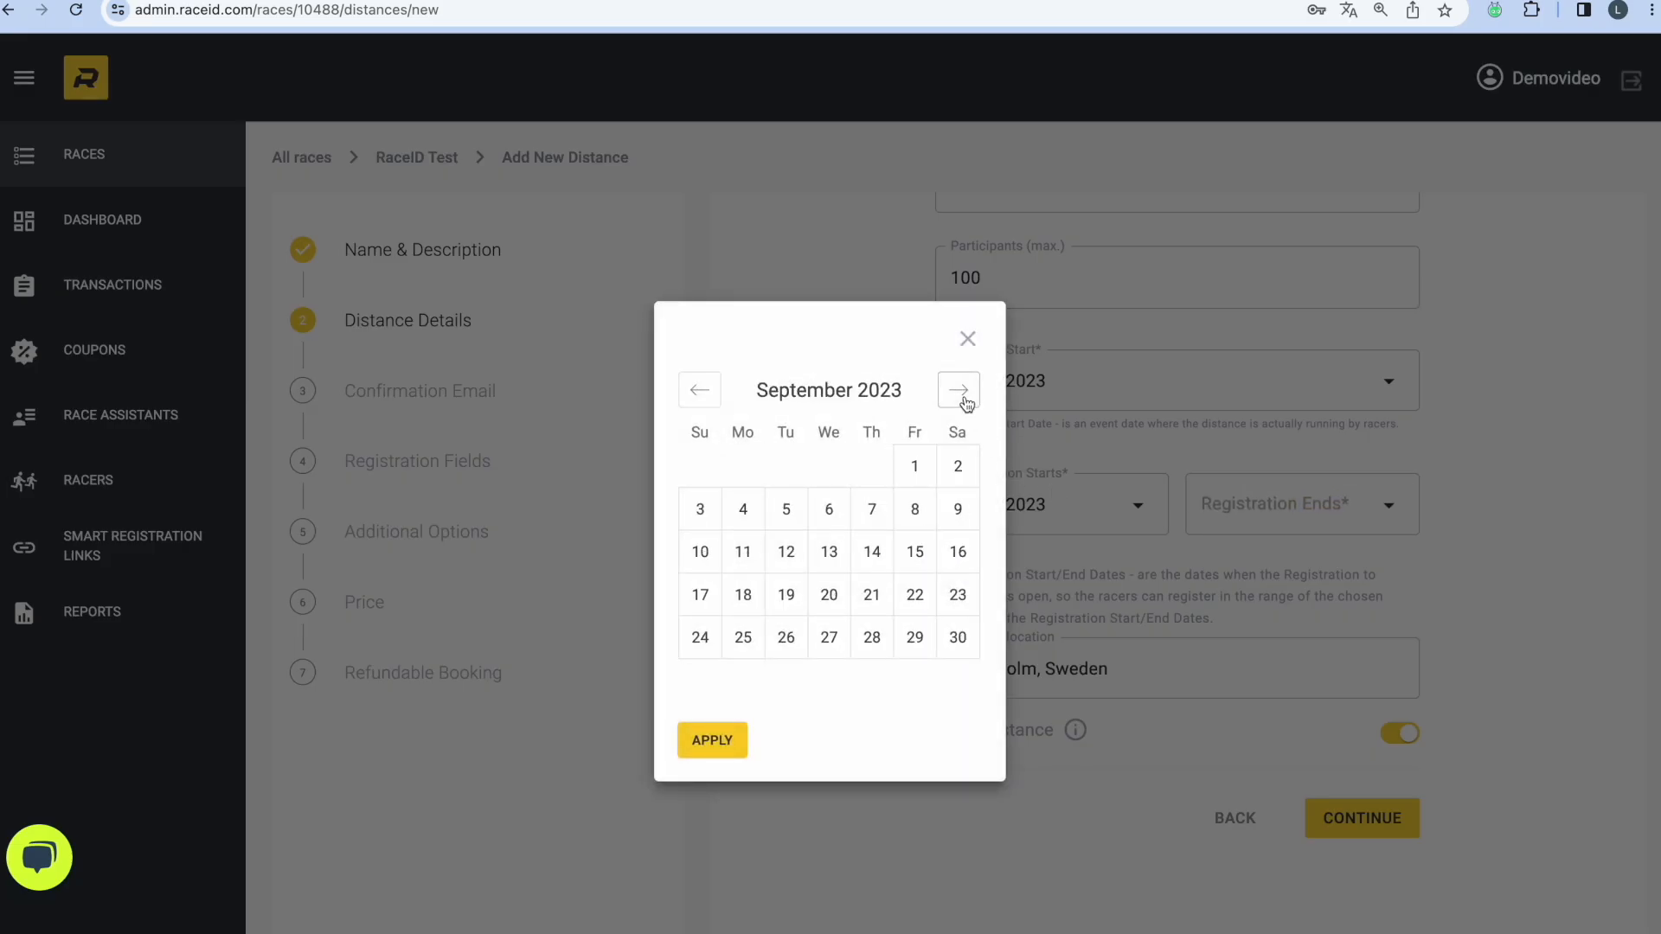
click(915, 469)
click(948, 734)
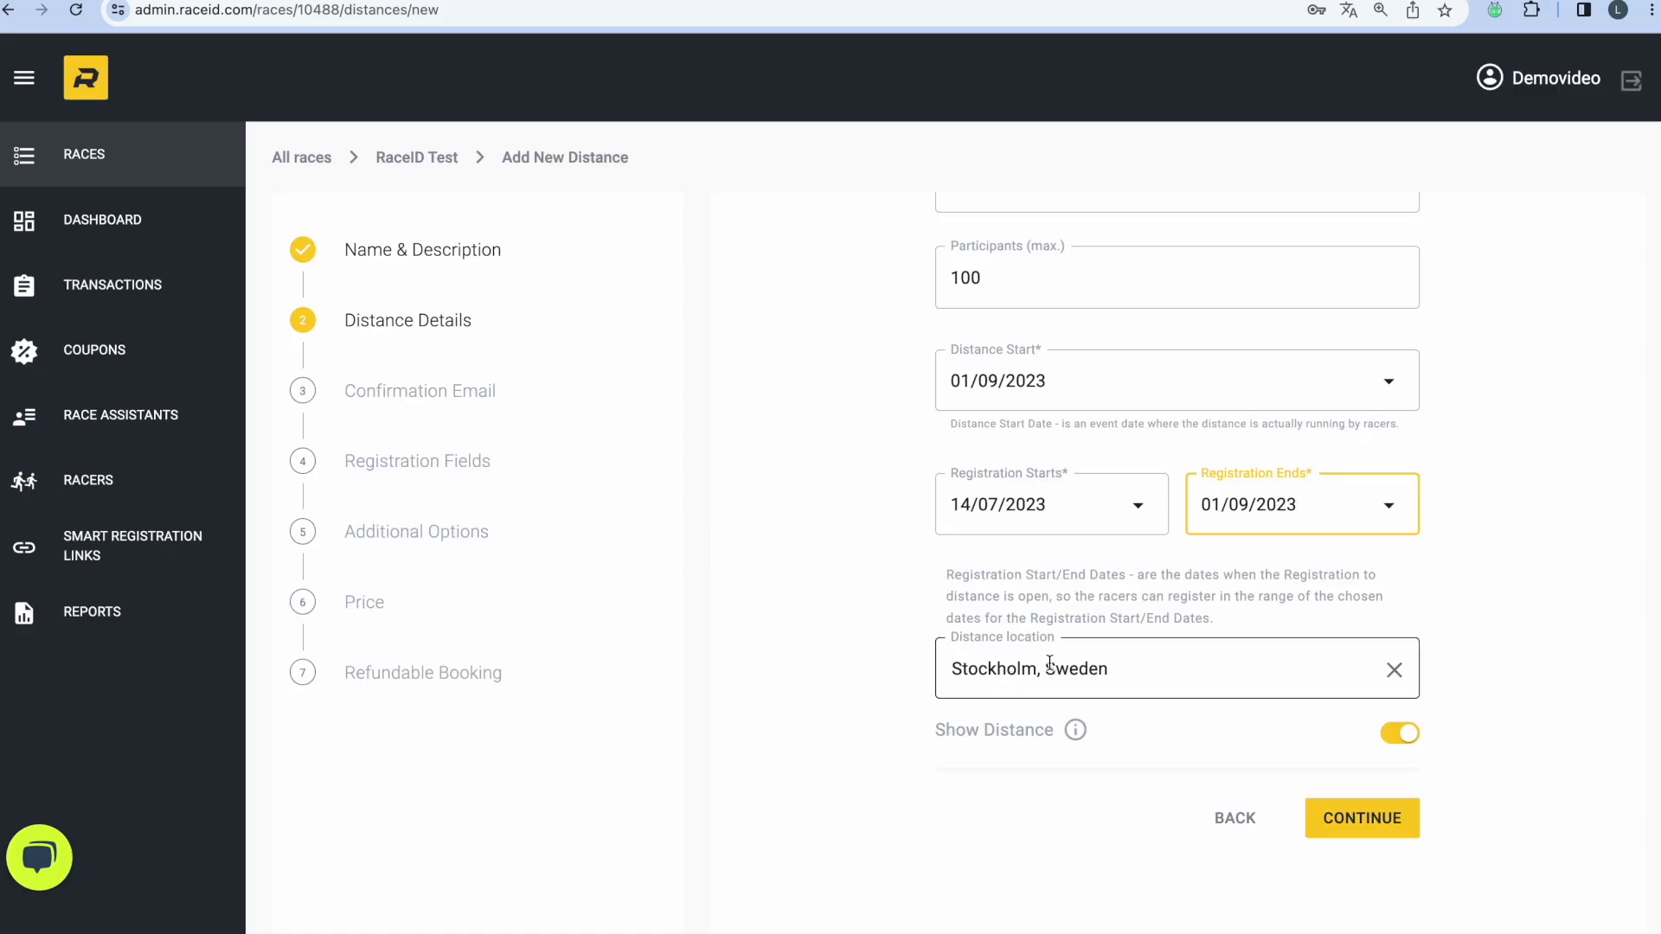
- Switch the Show Distance option off and on again, and continue to the confirmation email
mouse_move(1084, 740)
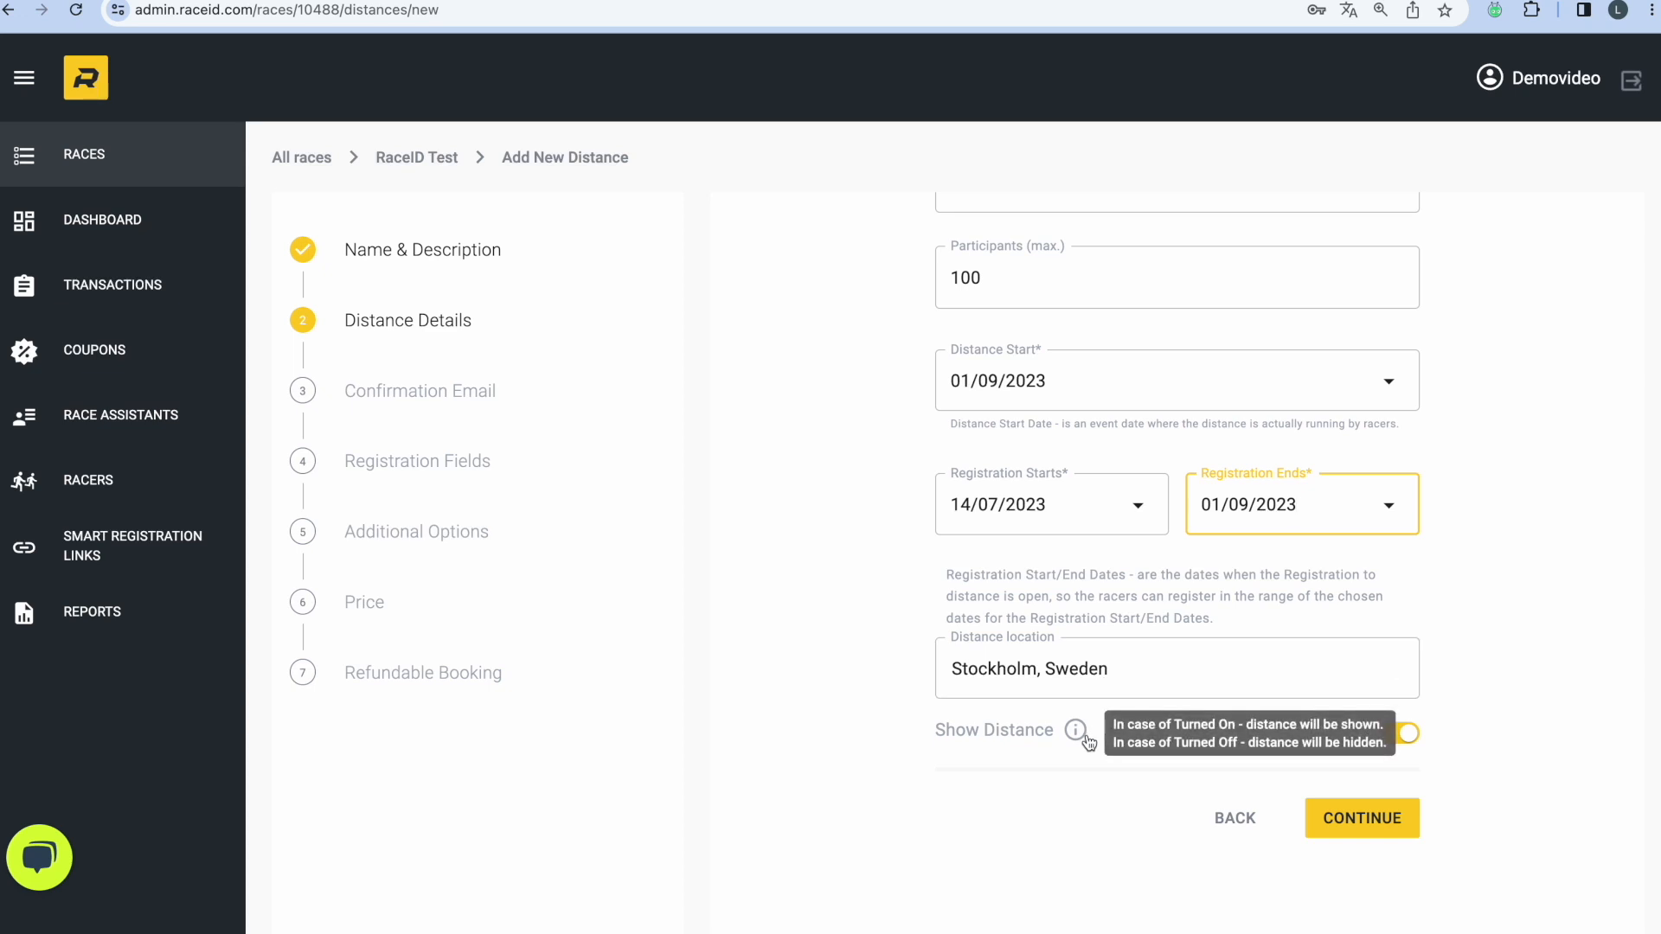
click(1403, 736)
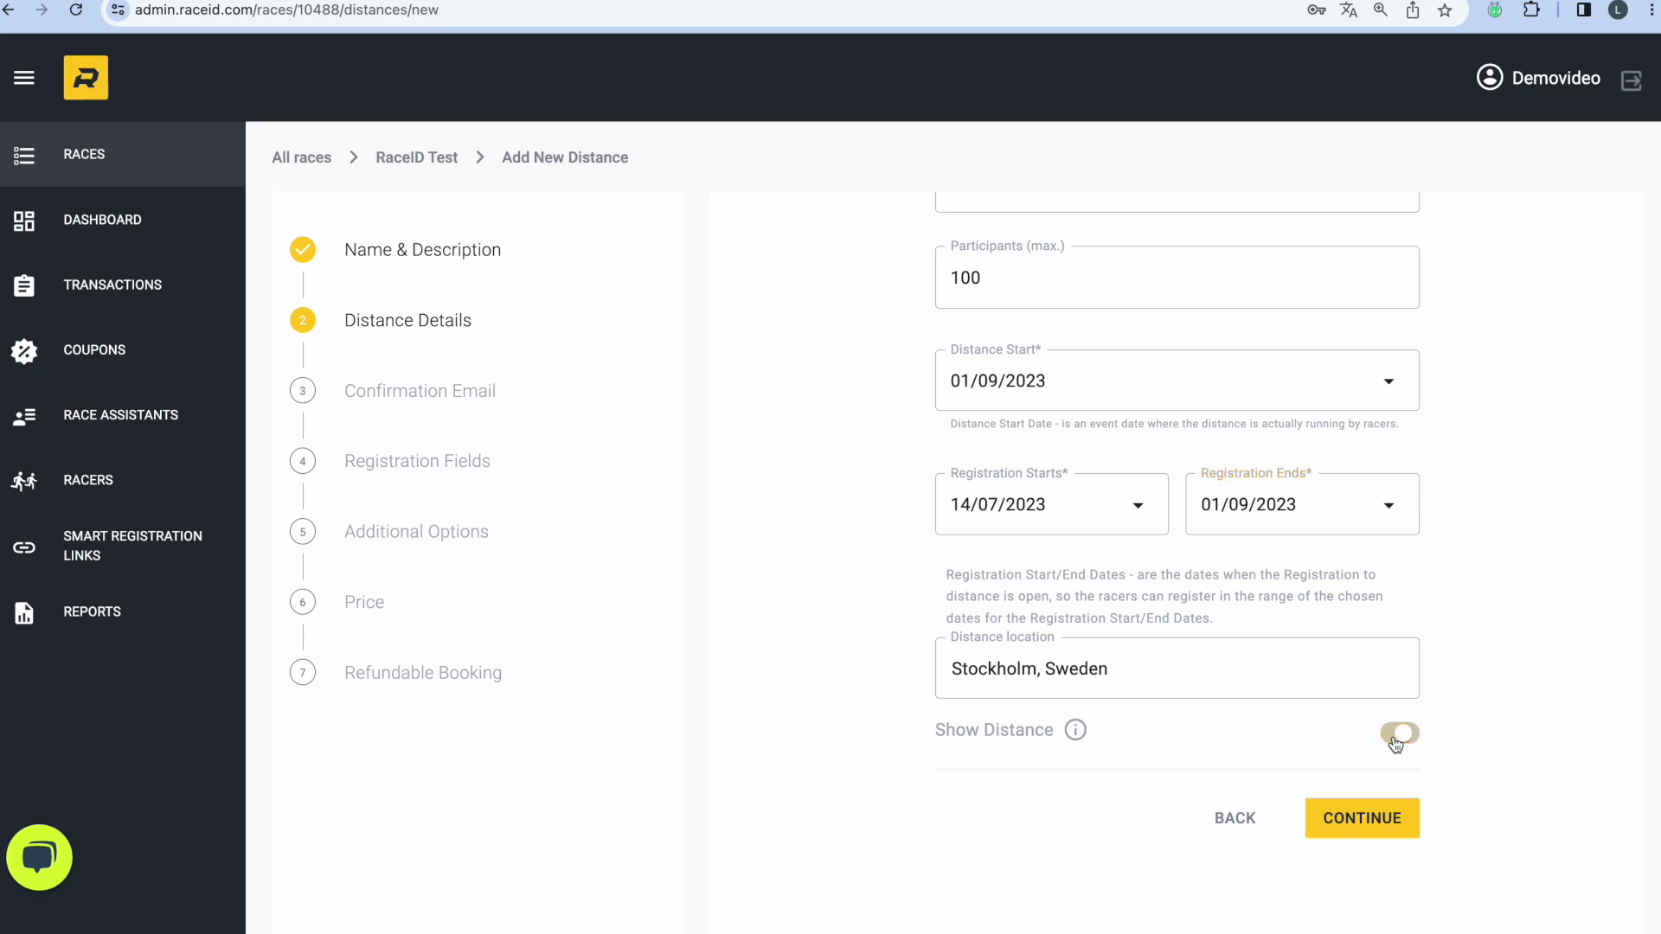
click(1399, 738)
click(1365, 818)
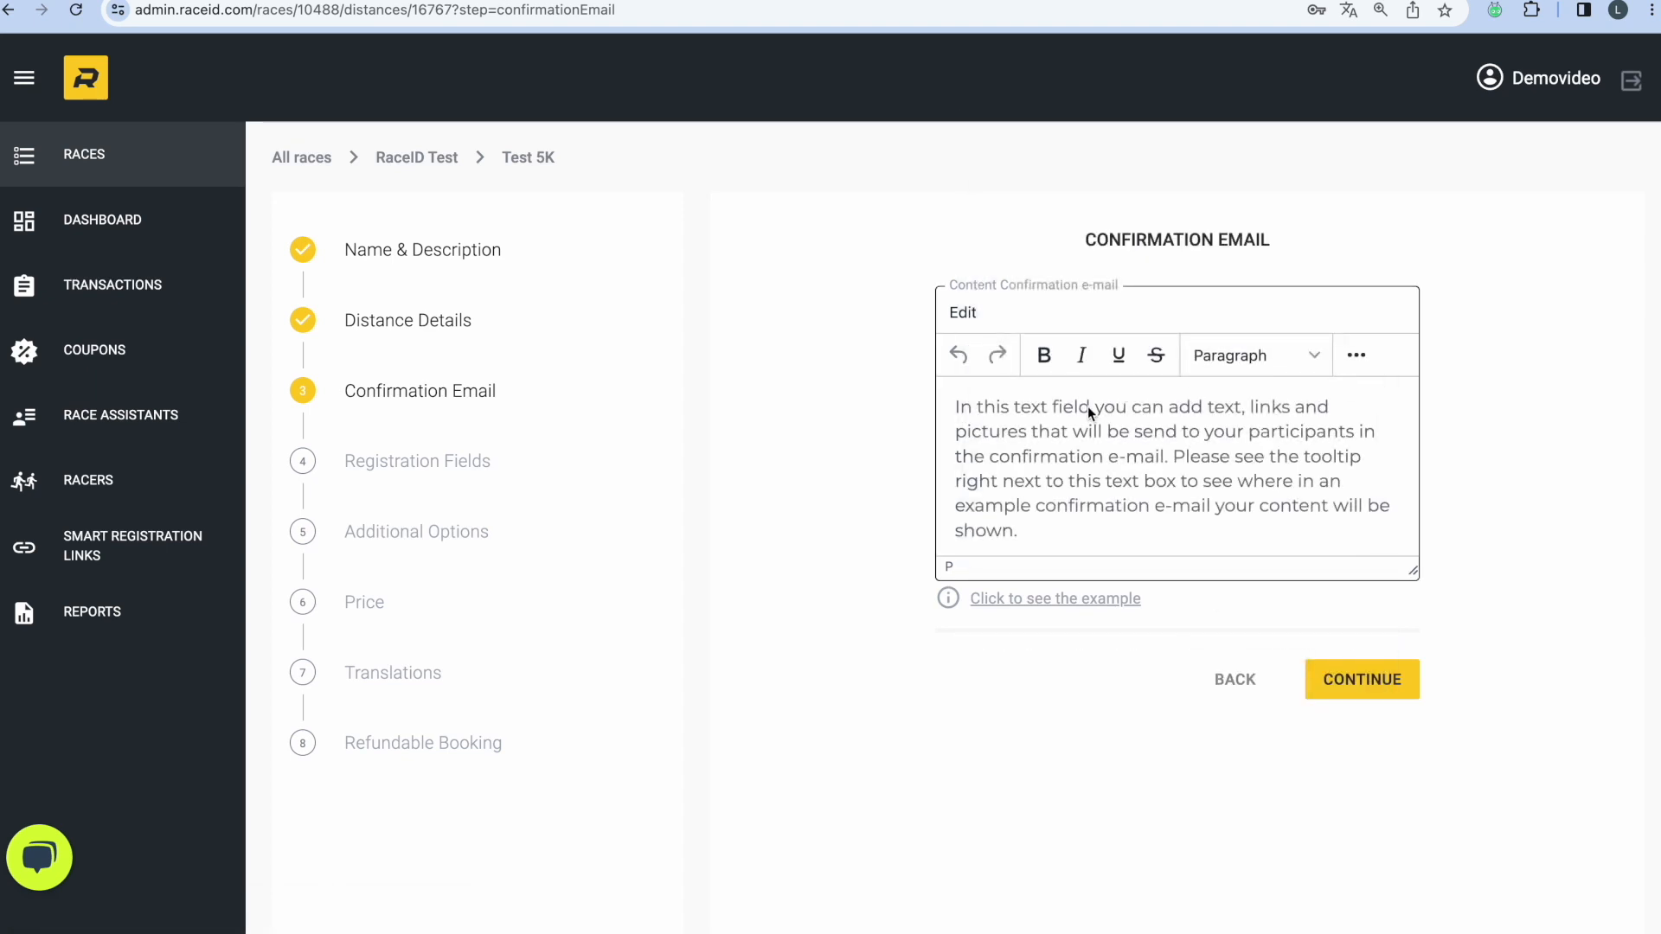
- Write "Welcome to Stockholm :)" as the confirmation email content and continue to the registration fields
mouse_move(1022, 596)
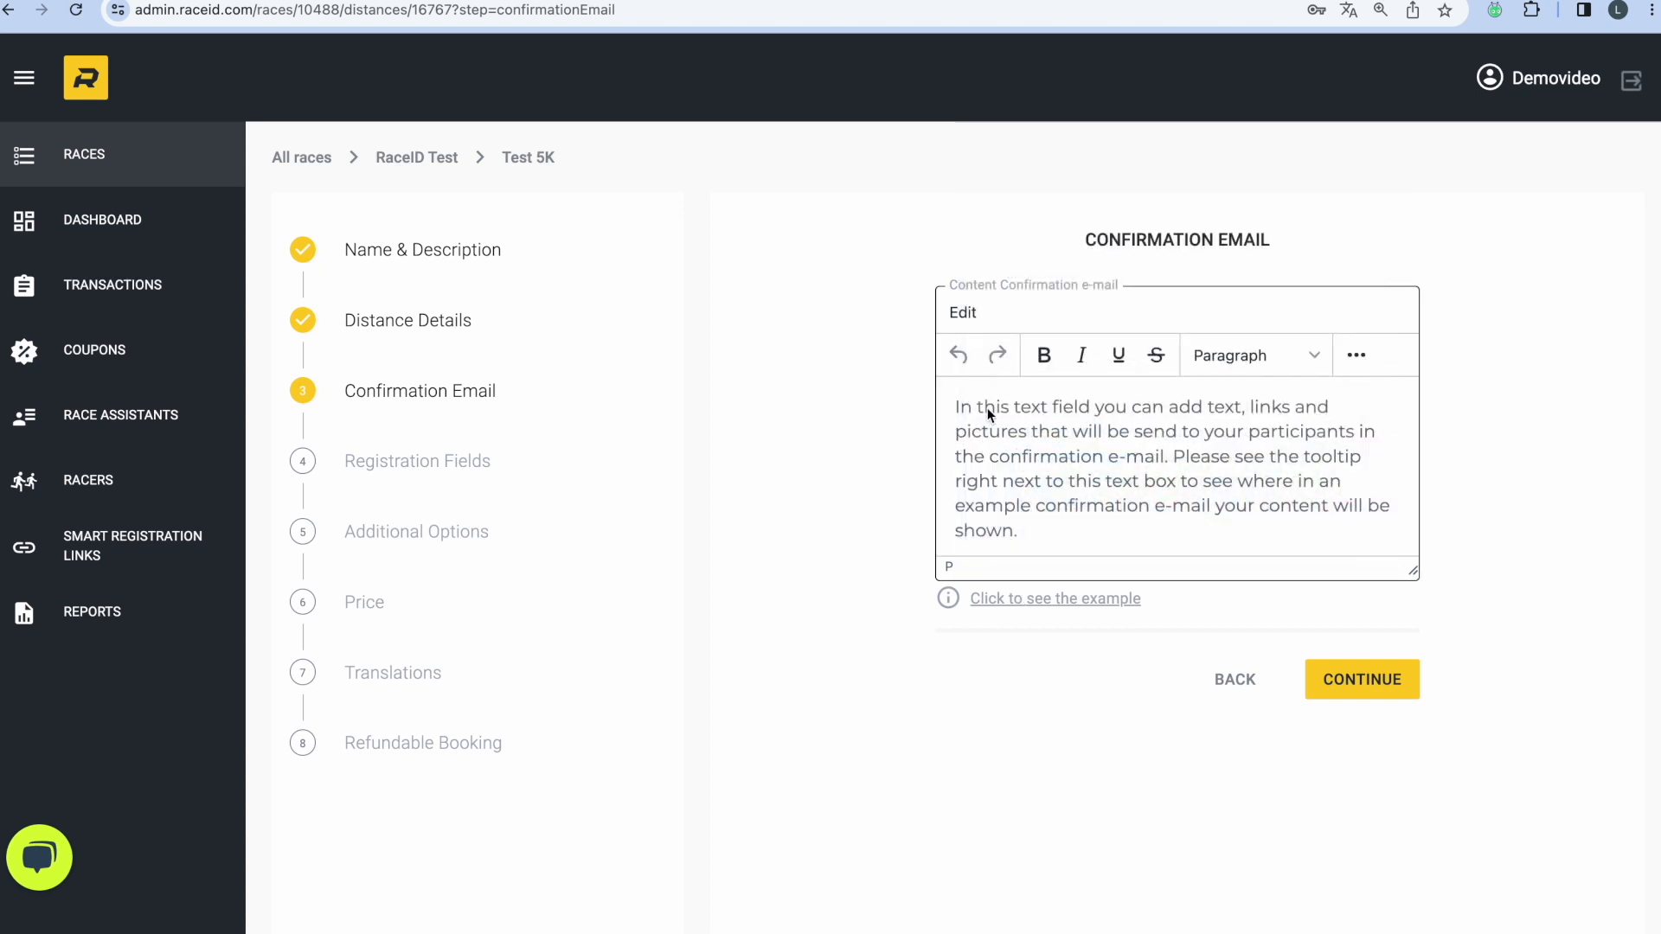
click(988, 414)
text(Welc)
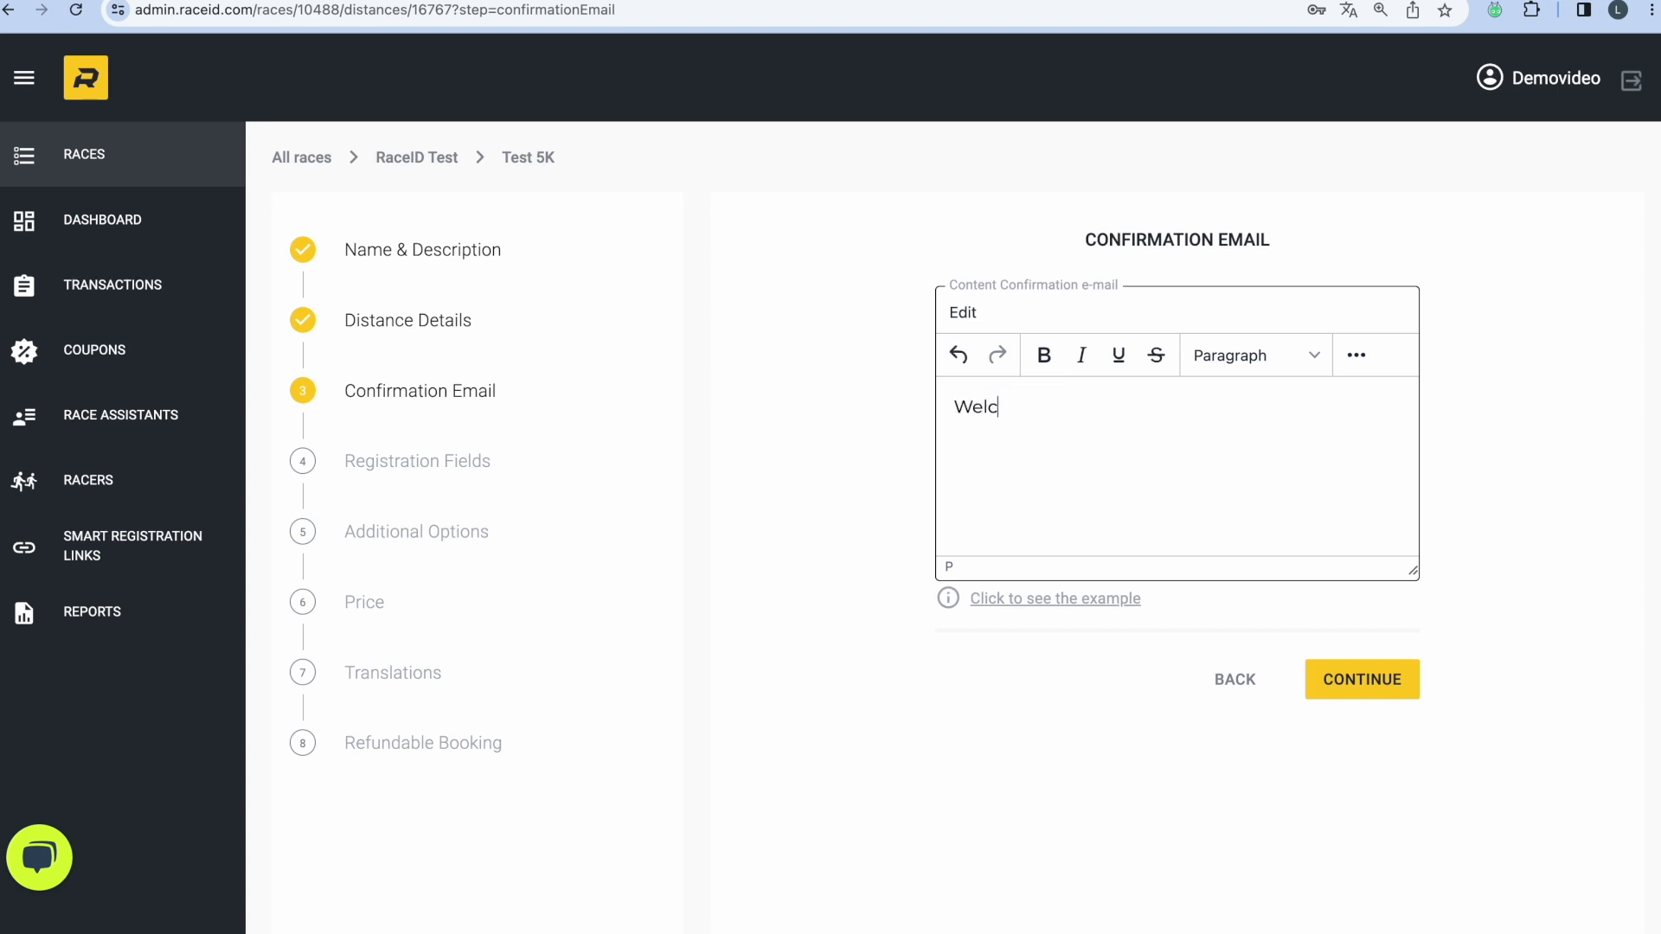
text(ome to Stockholm :))
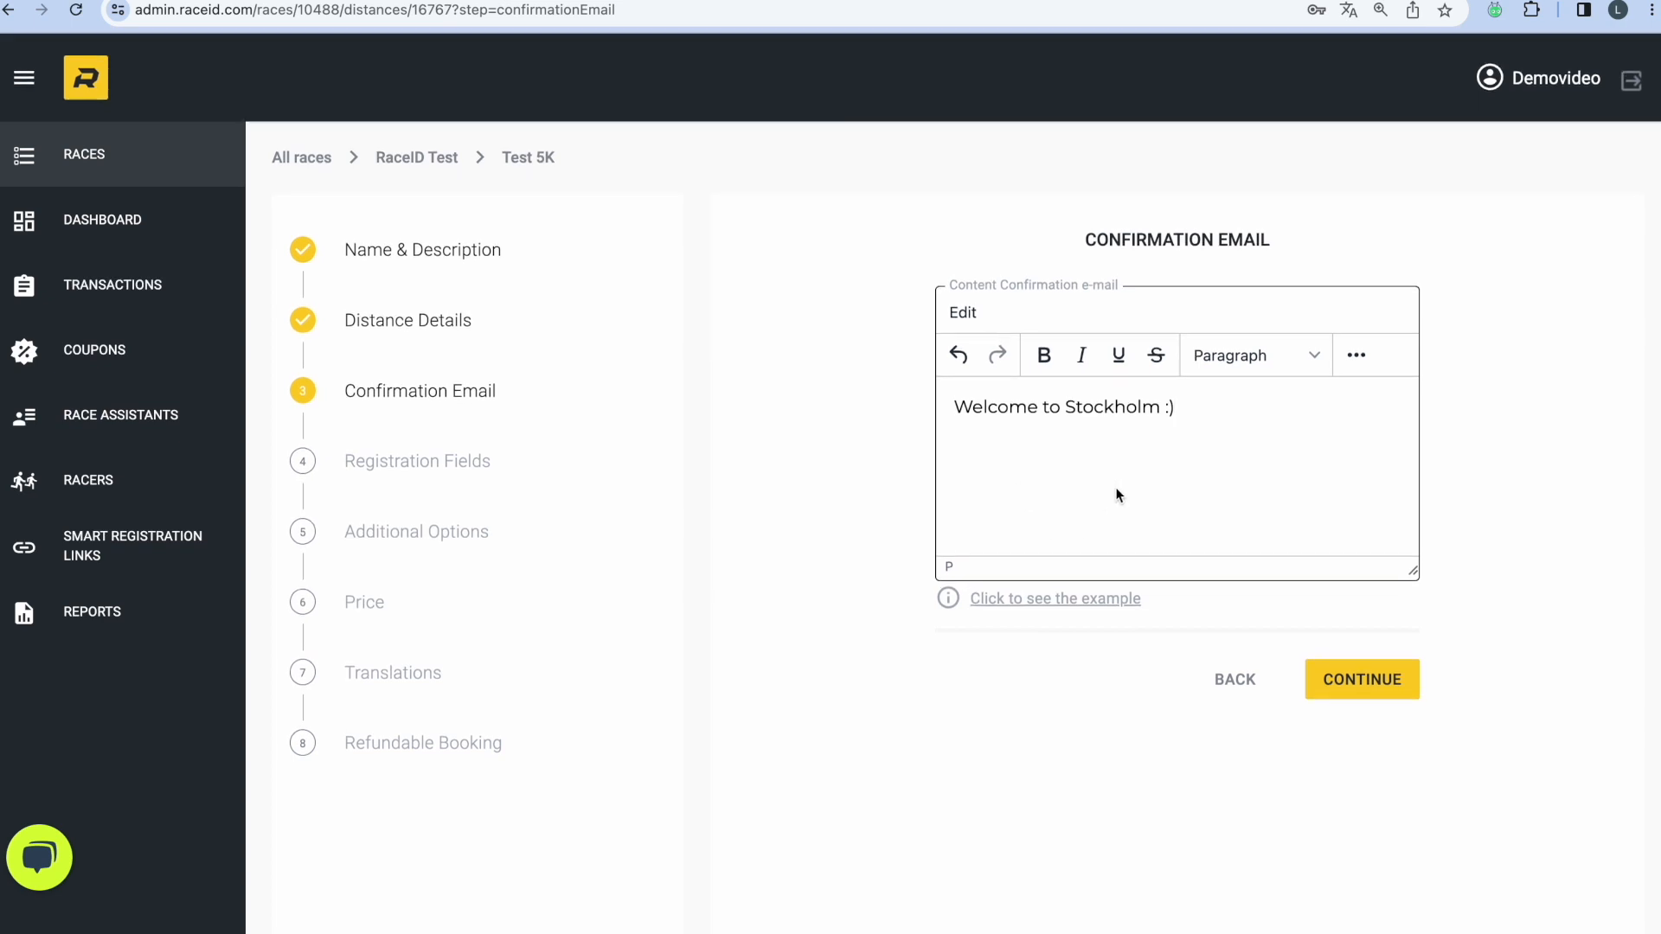
click(1337, 678)
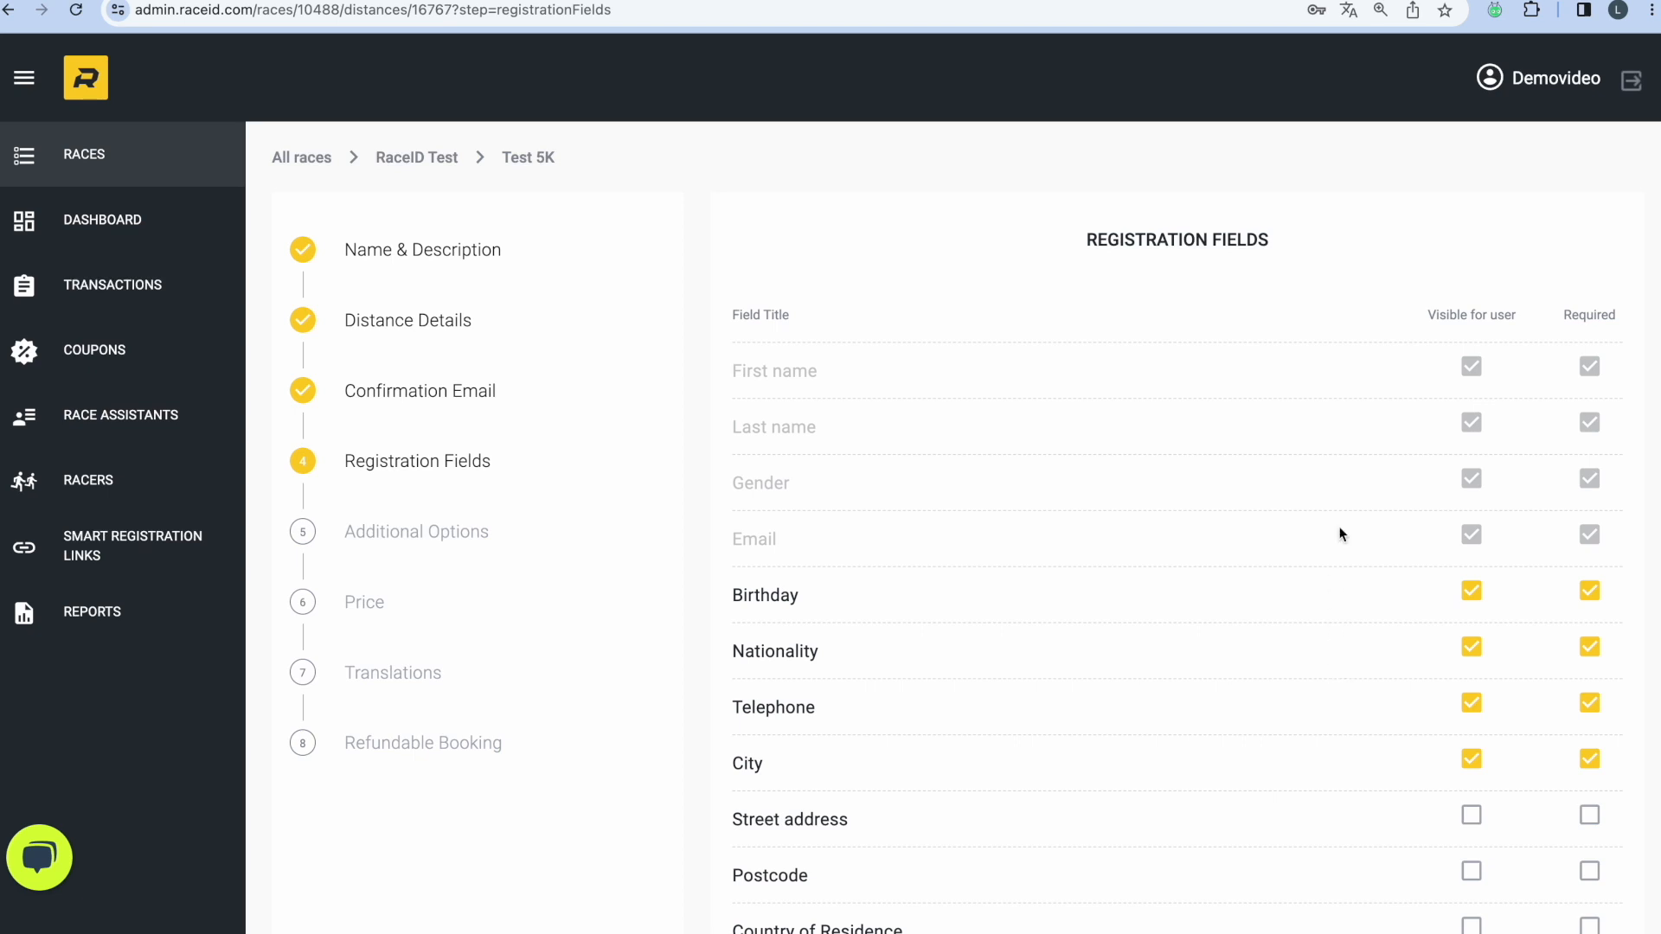
- Review the registration fields and switch Birthday's required and visible options off and on again
scroll(1332, 270, down, 7)
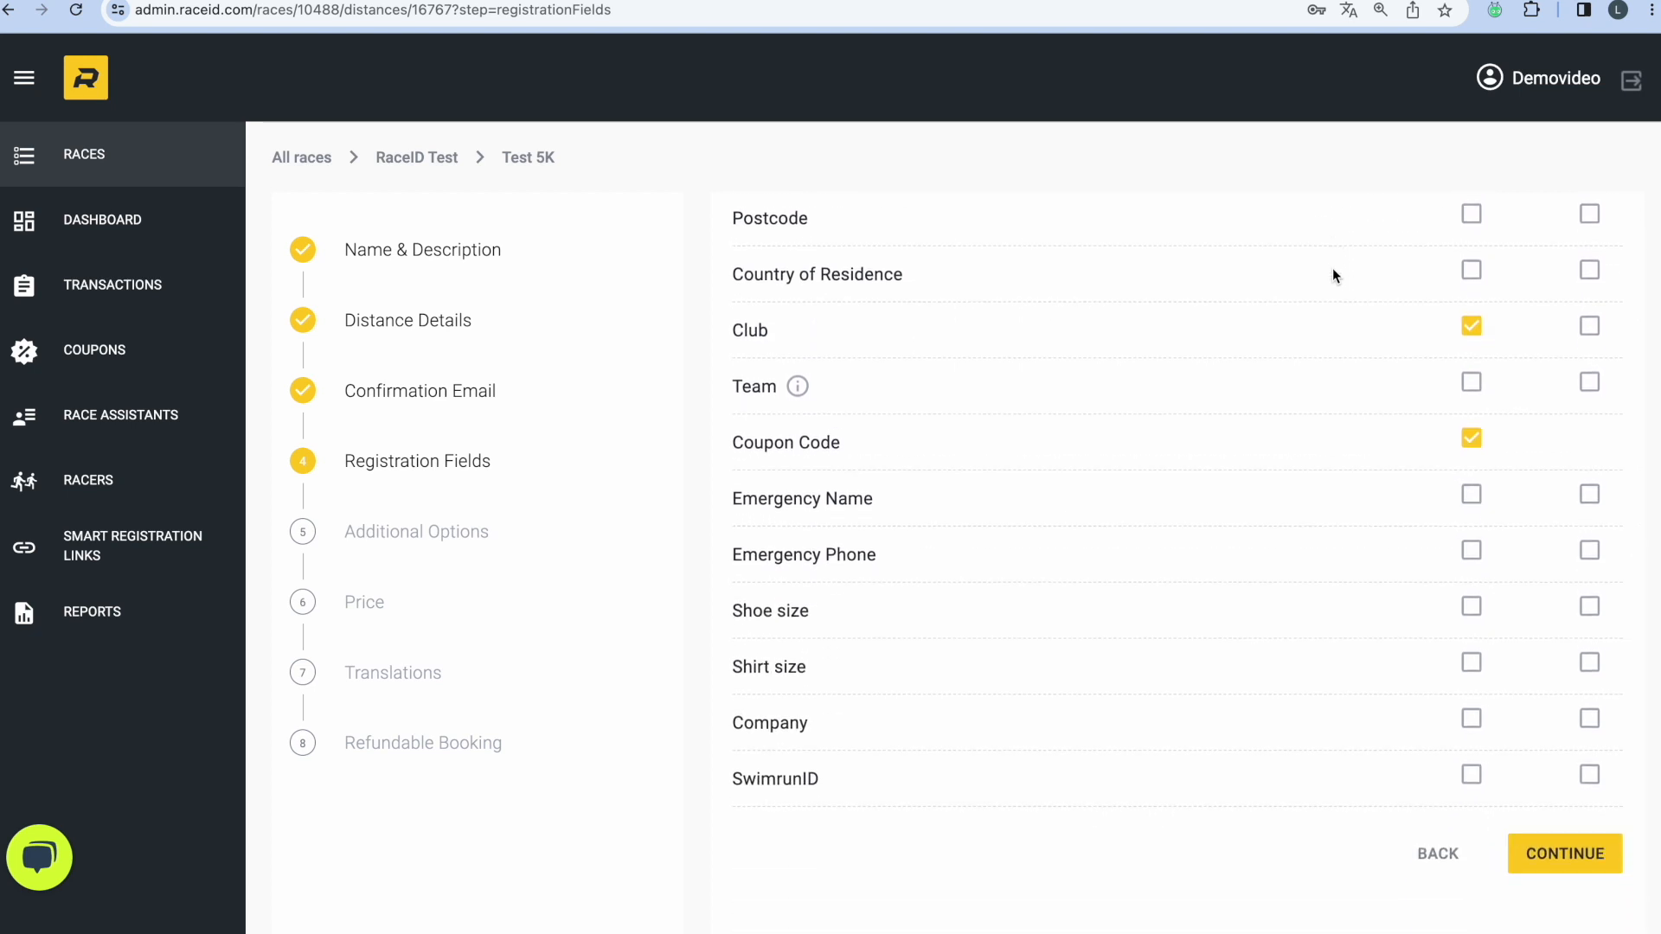
scroll(1332, 273, up, 8)
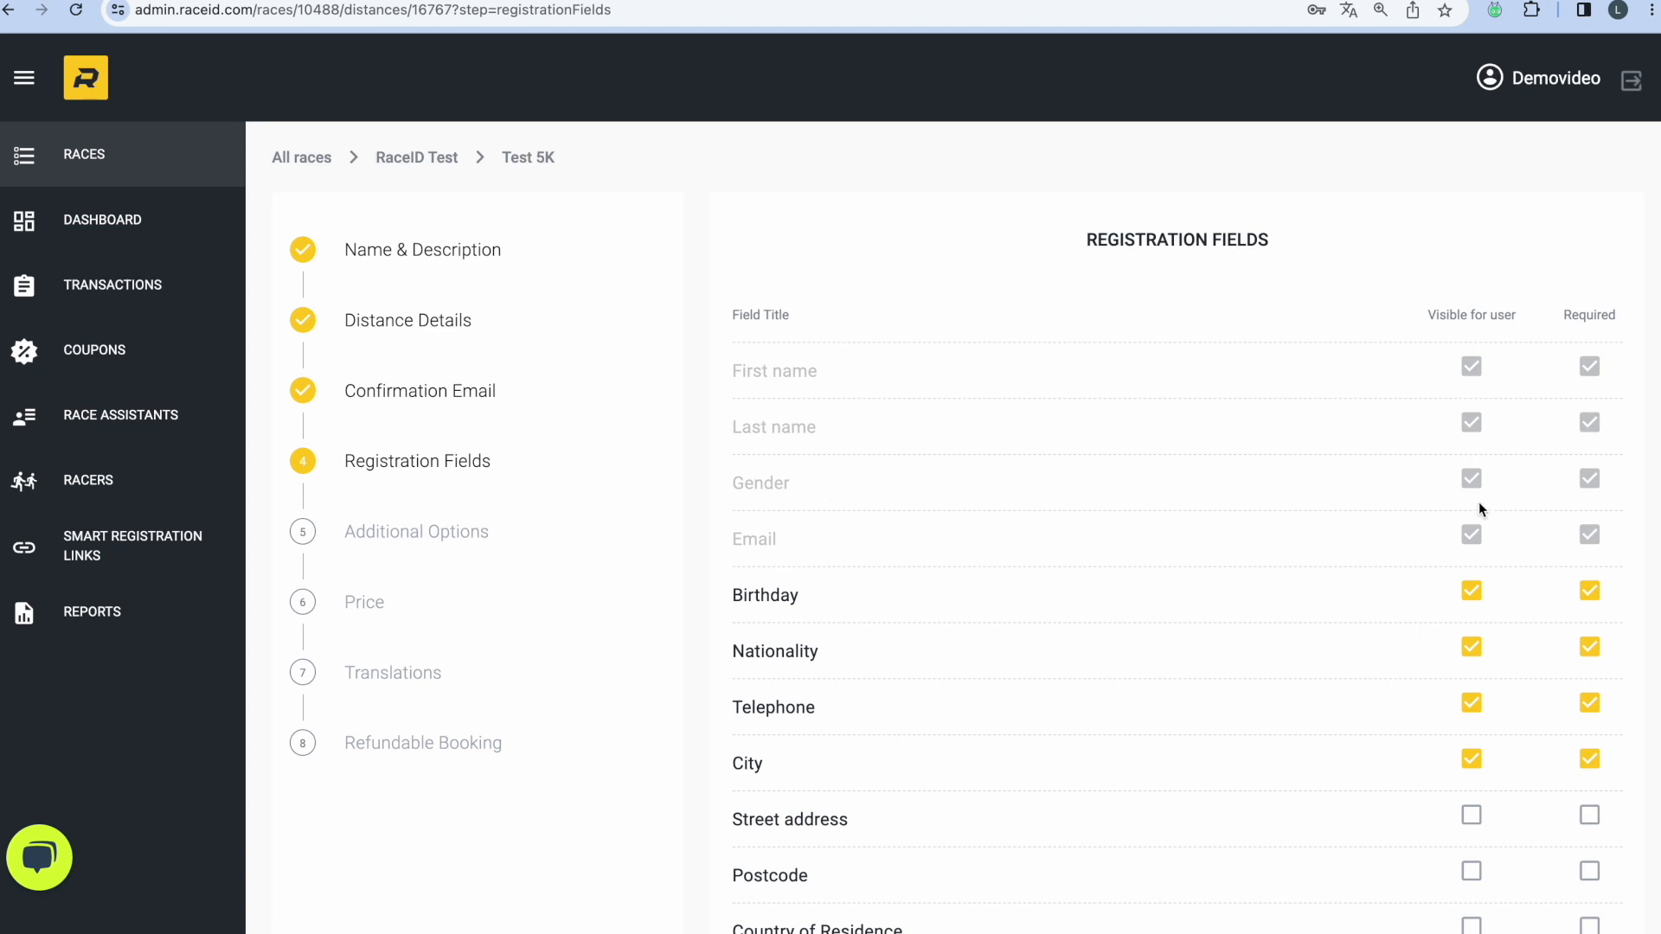
scroll(1547, 490, down, 2)
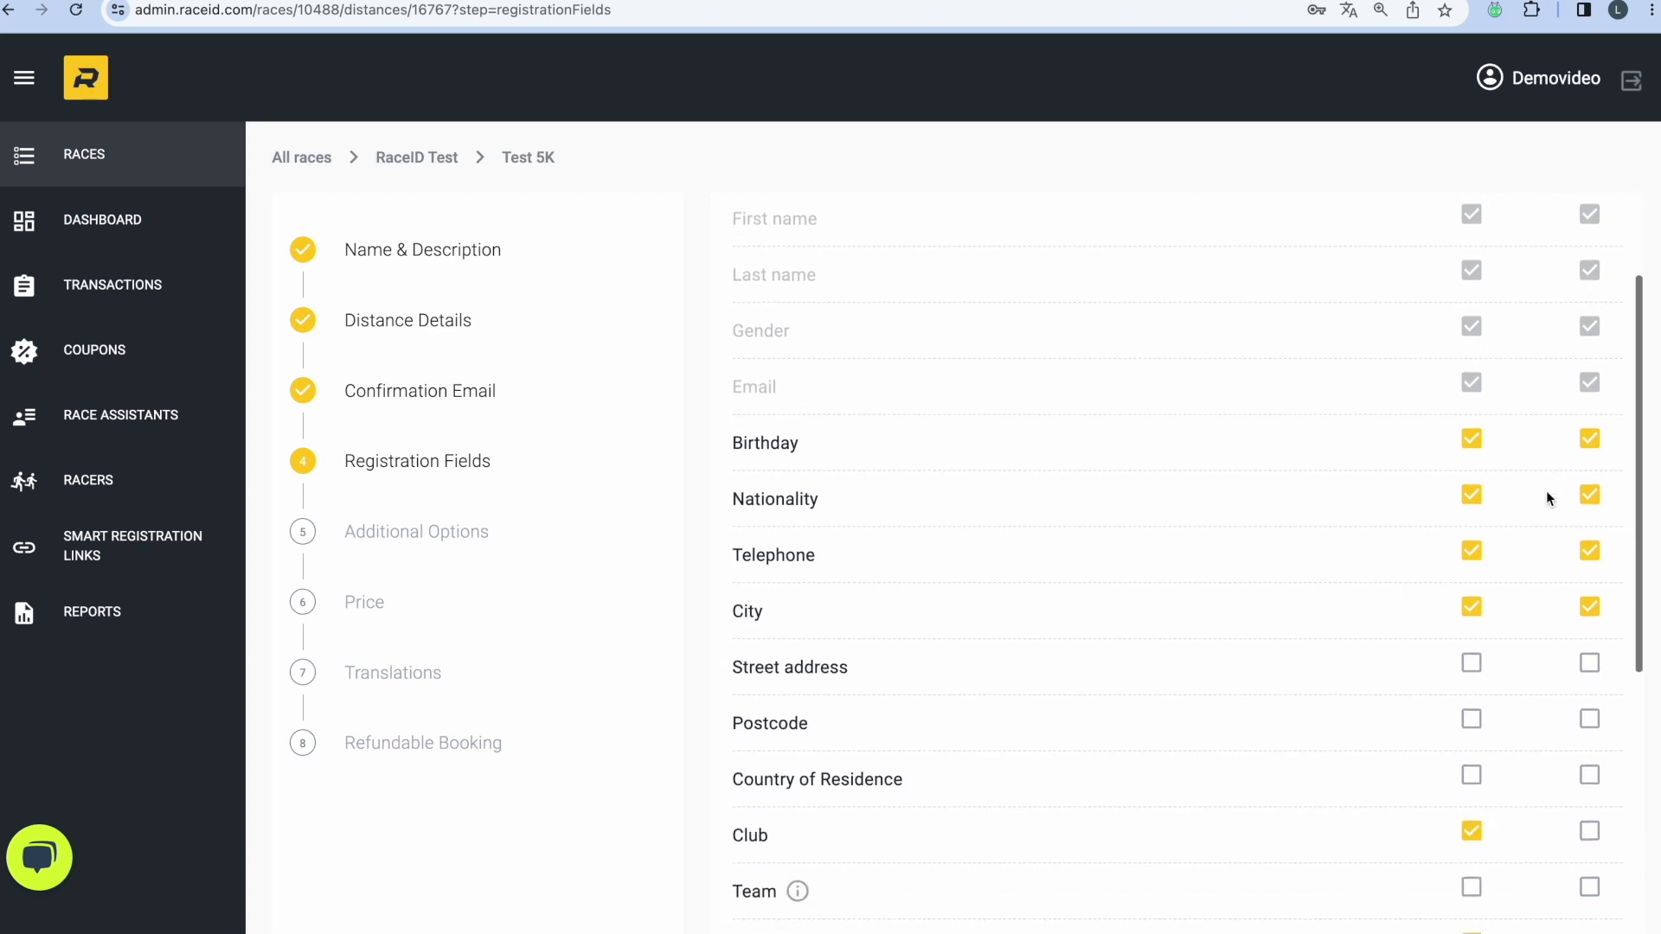
scroll(1514, 446, up, 1)
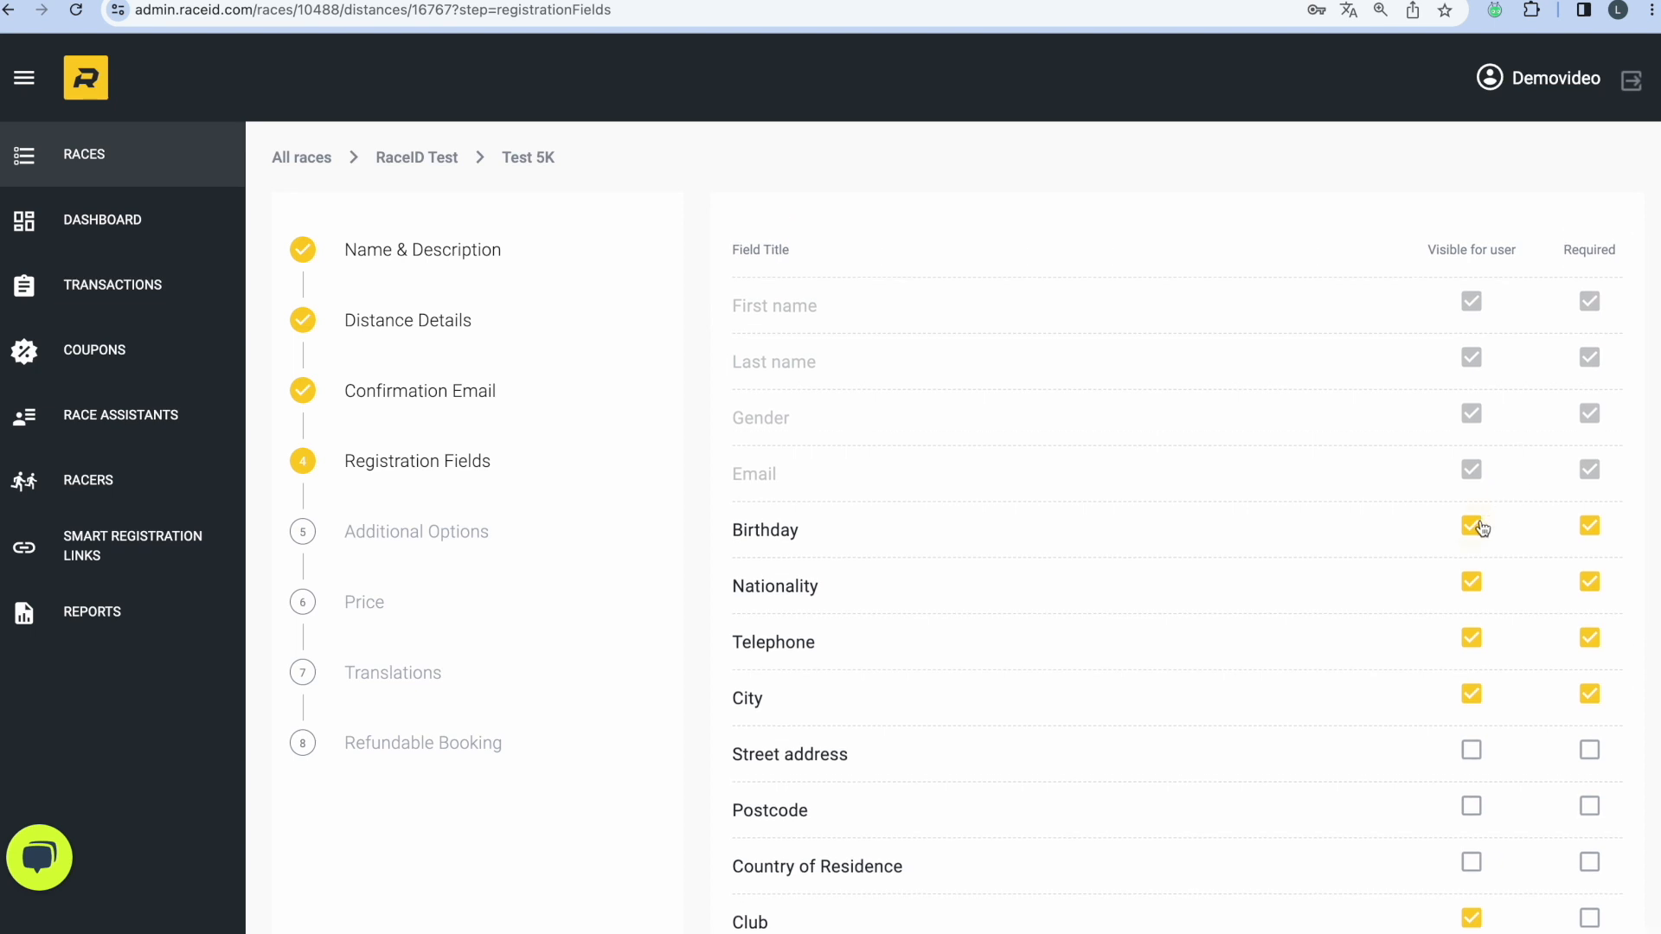
click(1591, 529)
click(1474, 525)
click(1472, 527)
click(1589, 527)
- Try making the Street address and Postcode fields visible for the user, and clear both options again
scroll(1526, 588, down, 3)
click(1473, 609)
click(1475, 664)
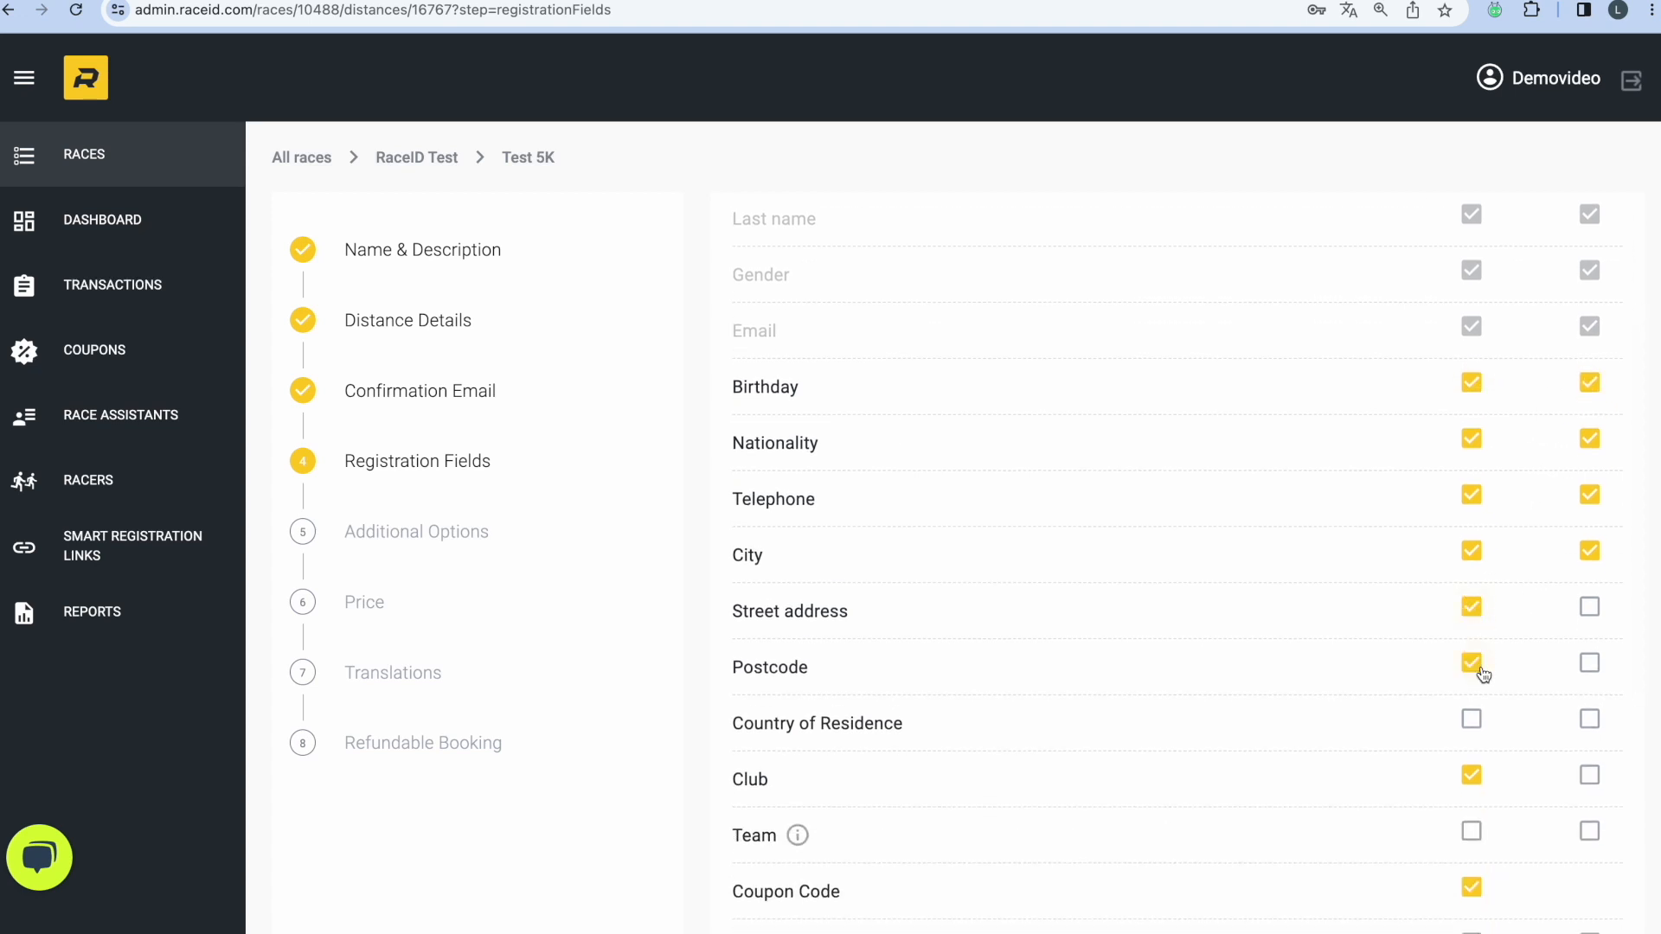
click(1479, 608)
- Check the explanation of the Team registration field and continue to the additional options
scroll(1424, 678, down, 5)
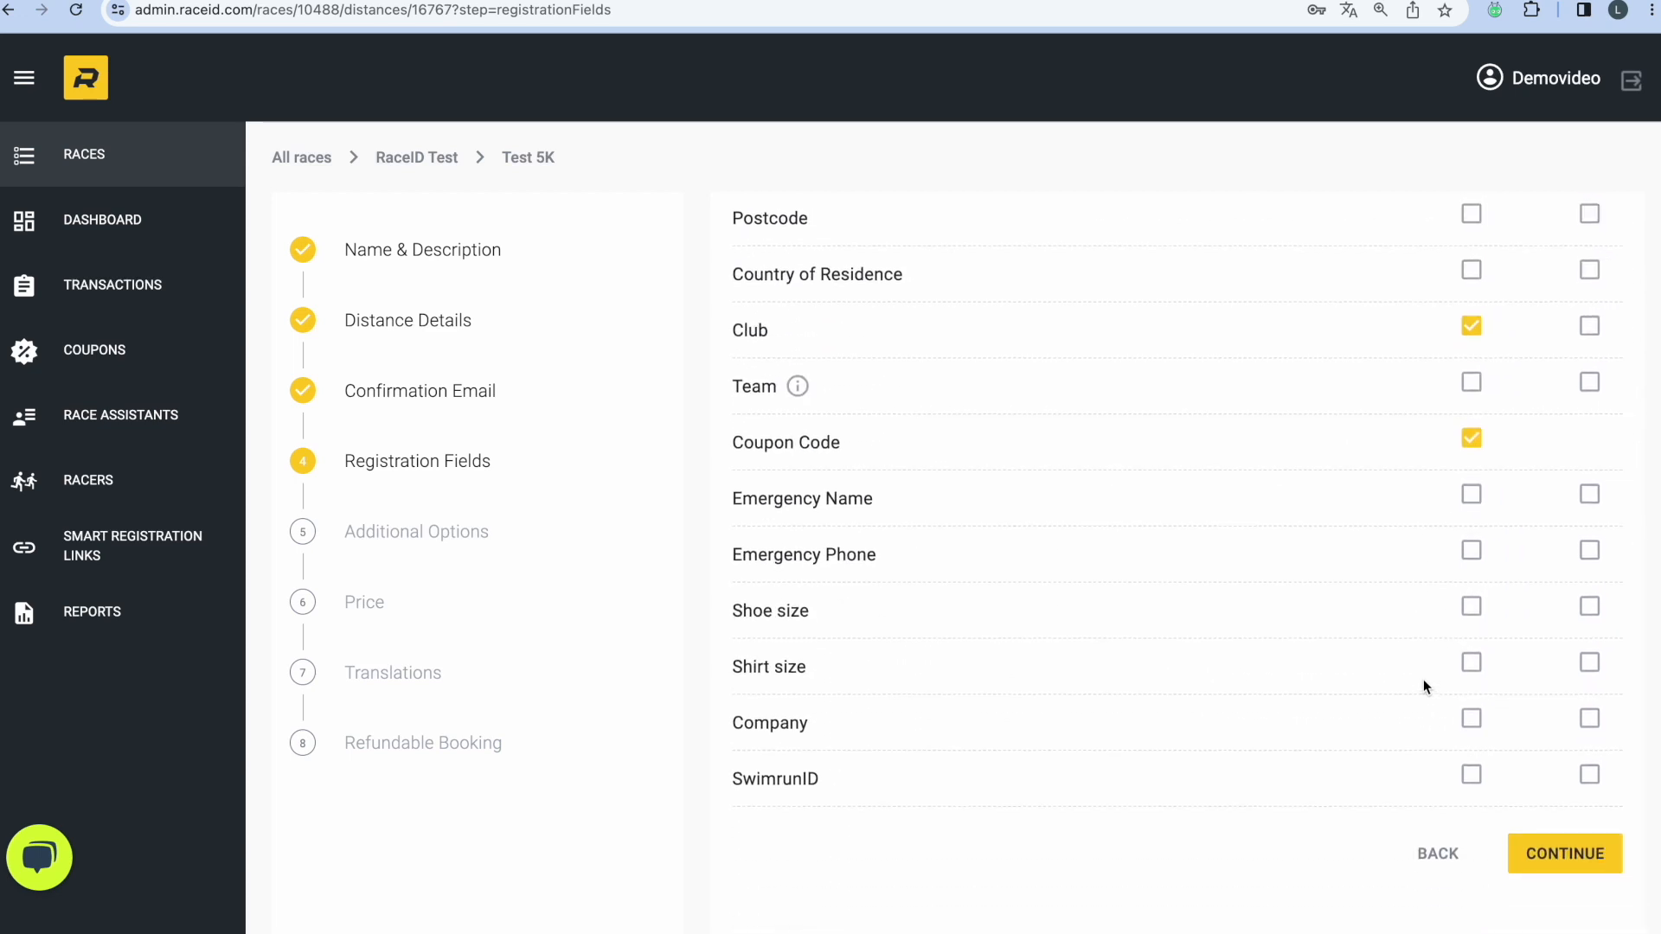
mouse_move(798, 386)
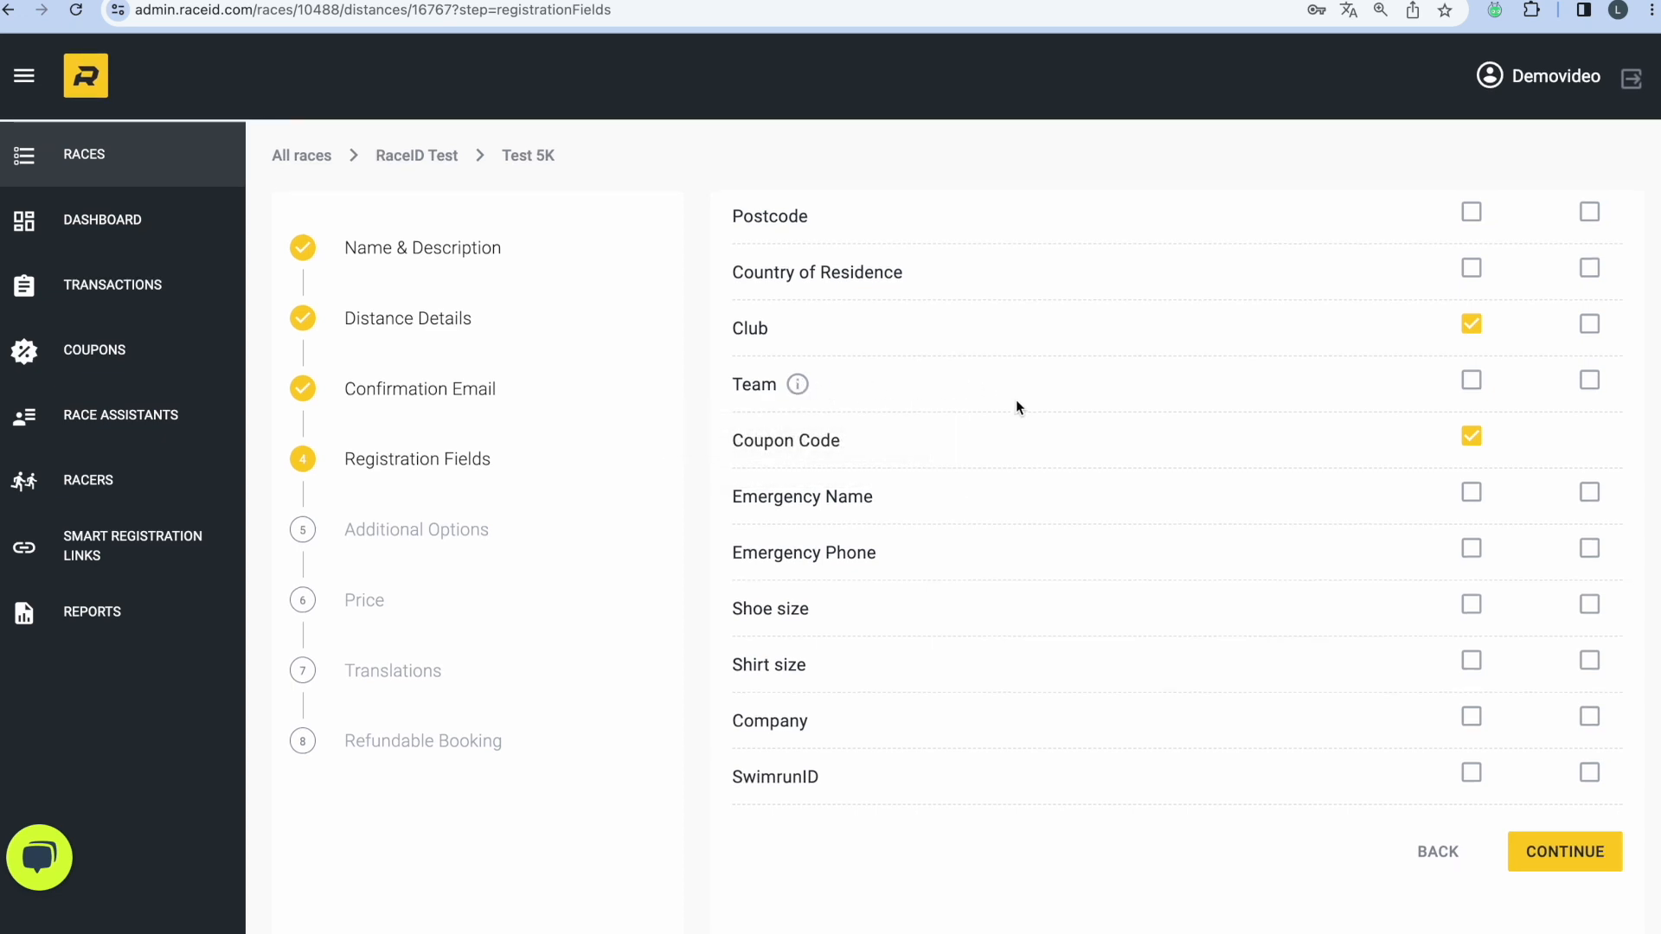
click(1565, 858)
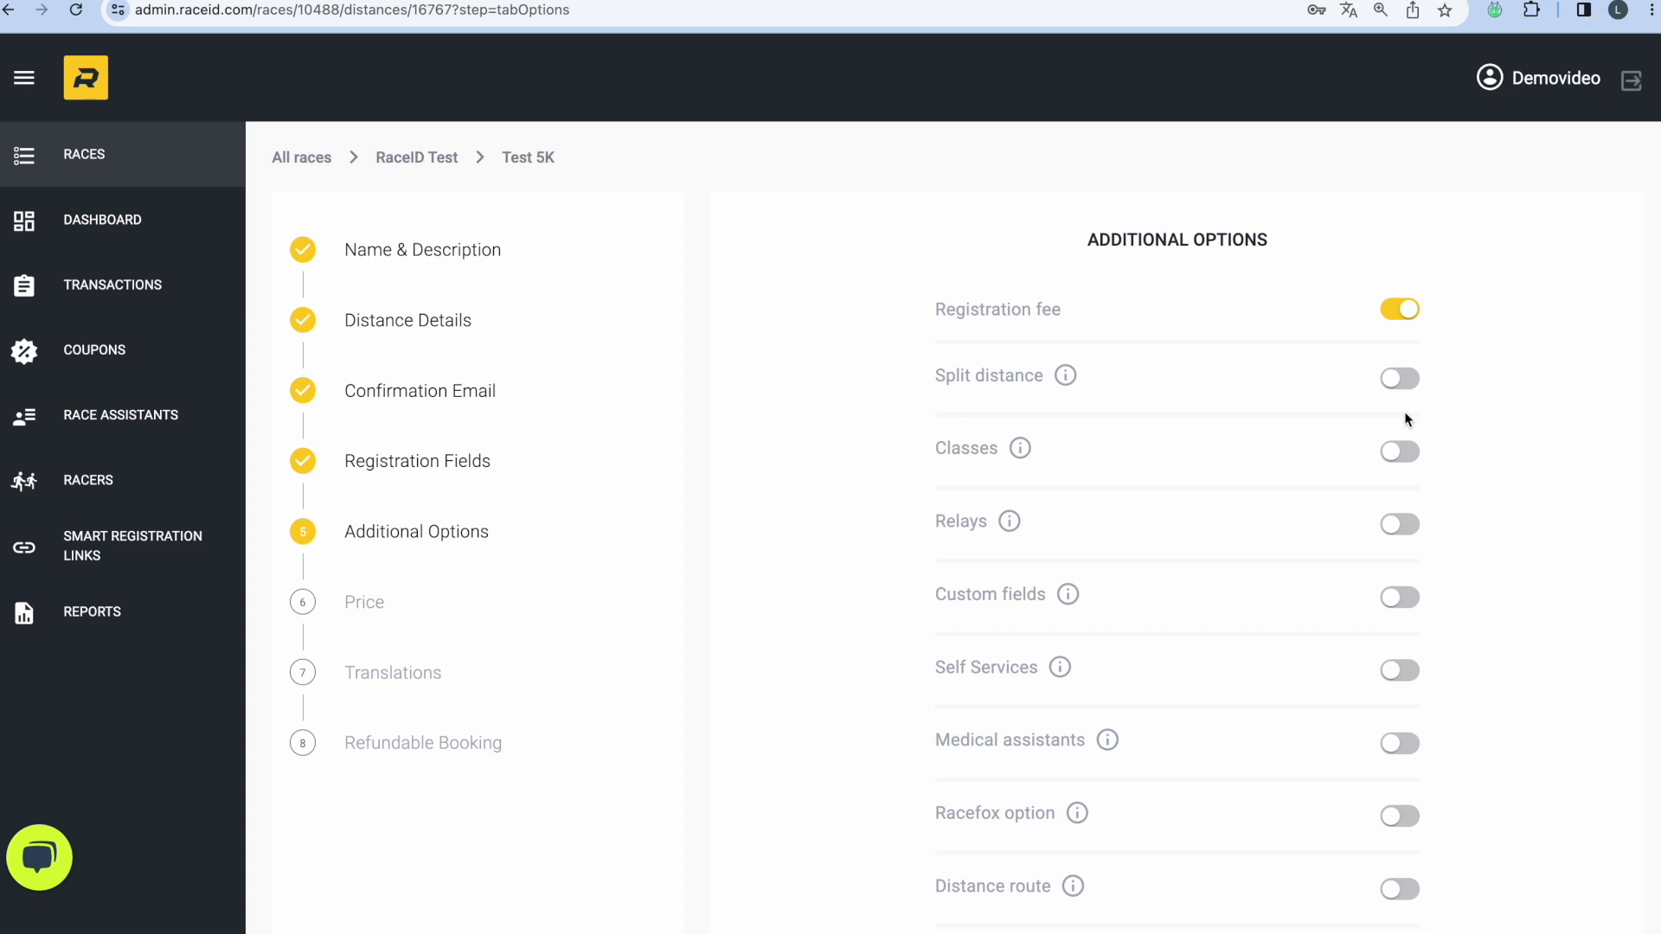
- Switch the Registration fee option off and on again, and enable Classes for the distance
scroll(1405, 419, down, 2)
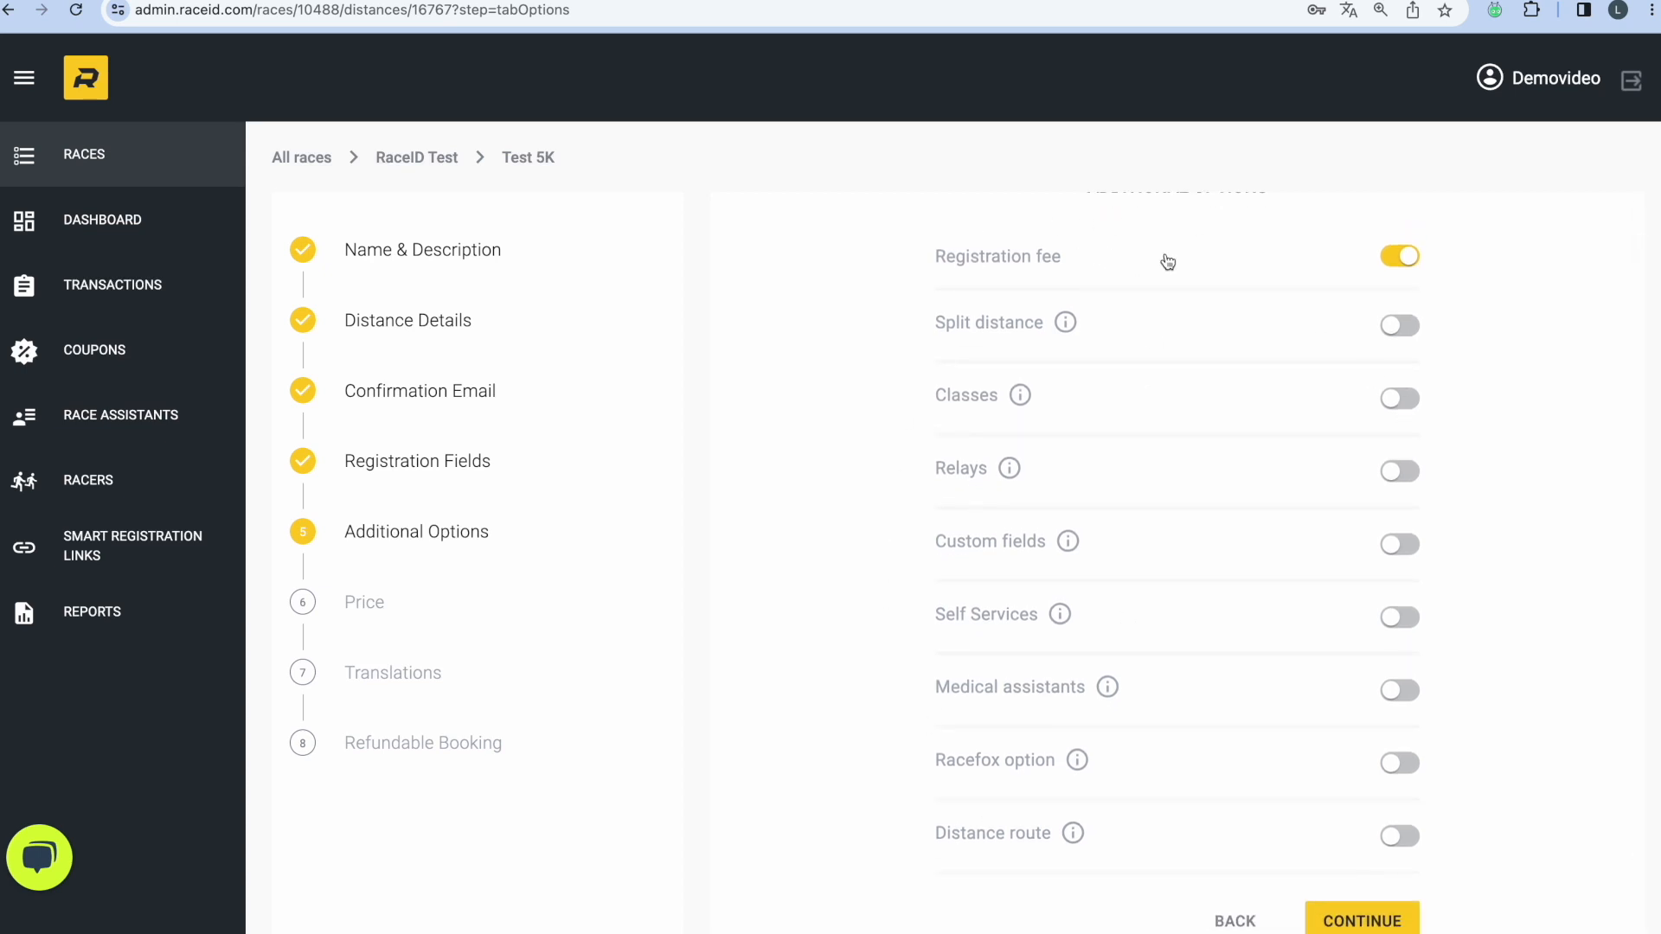
click(1403, 258)
click(1410, 260)
mouse_move(1012, 472)
click(1402, 399)
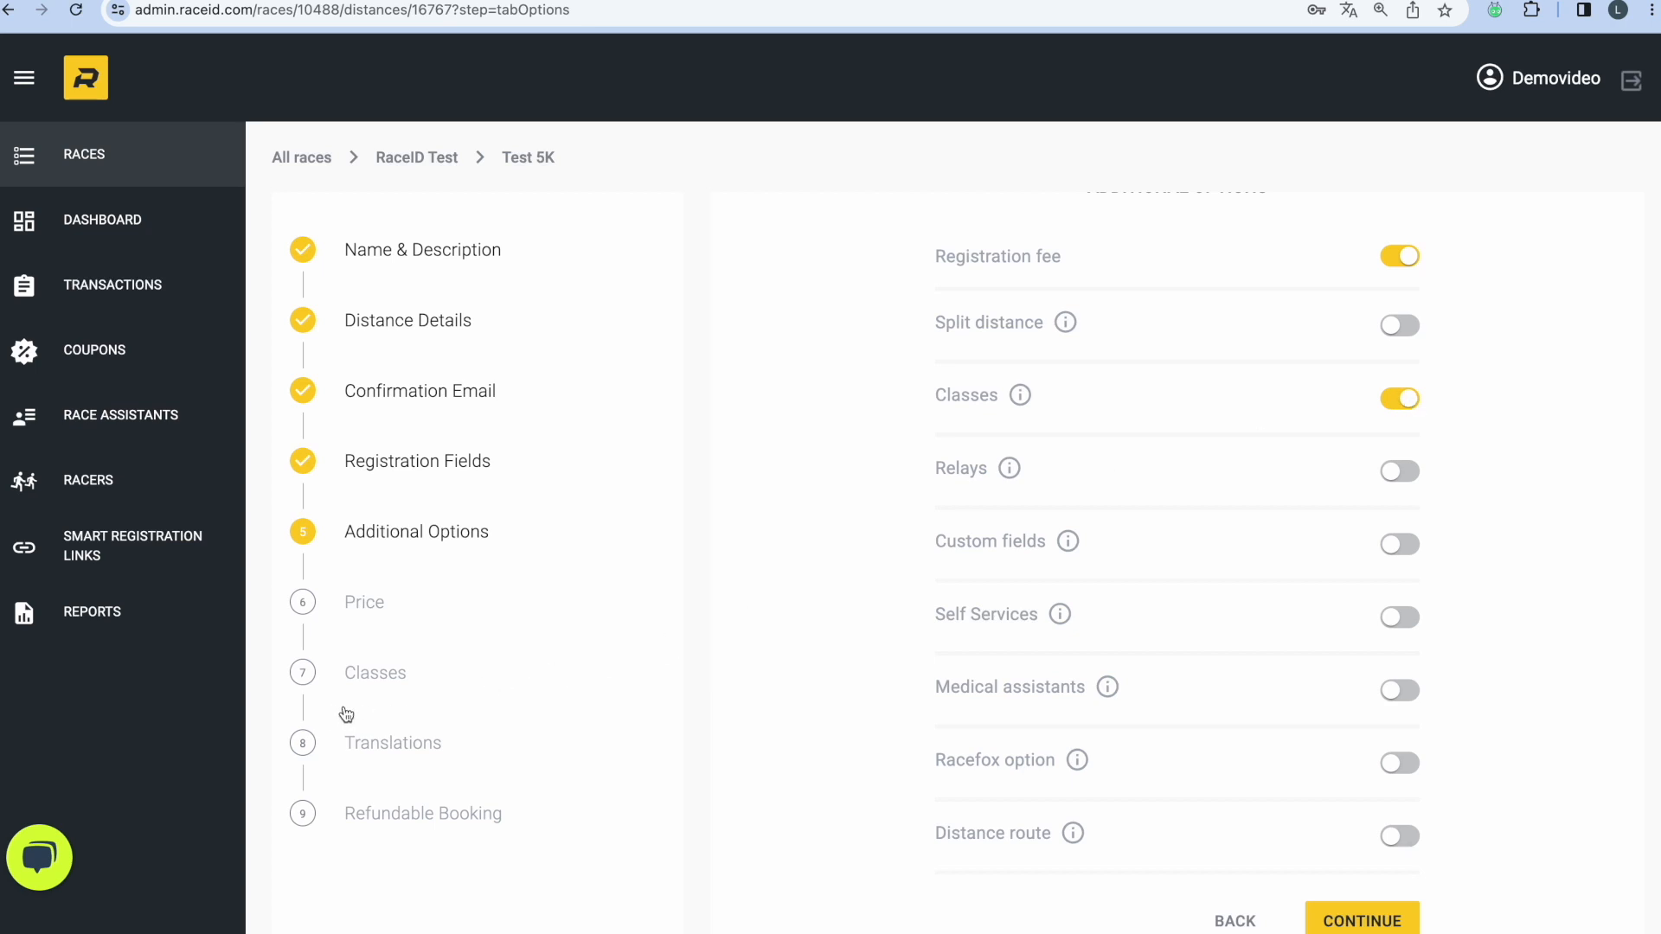
- Switch on Custom fields, Self Services, Medical assistants and Racefox option, and try to switch on Distance route
scroll(1073, 641, down, 2)
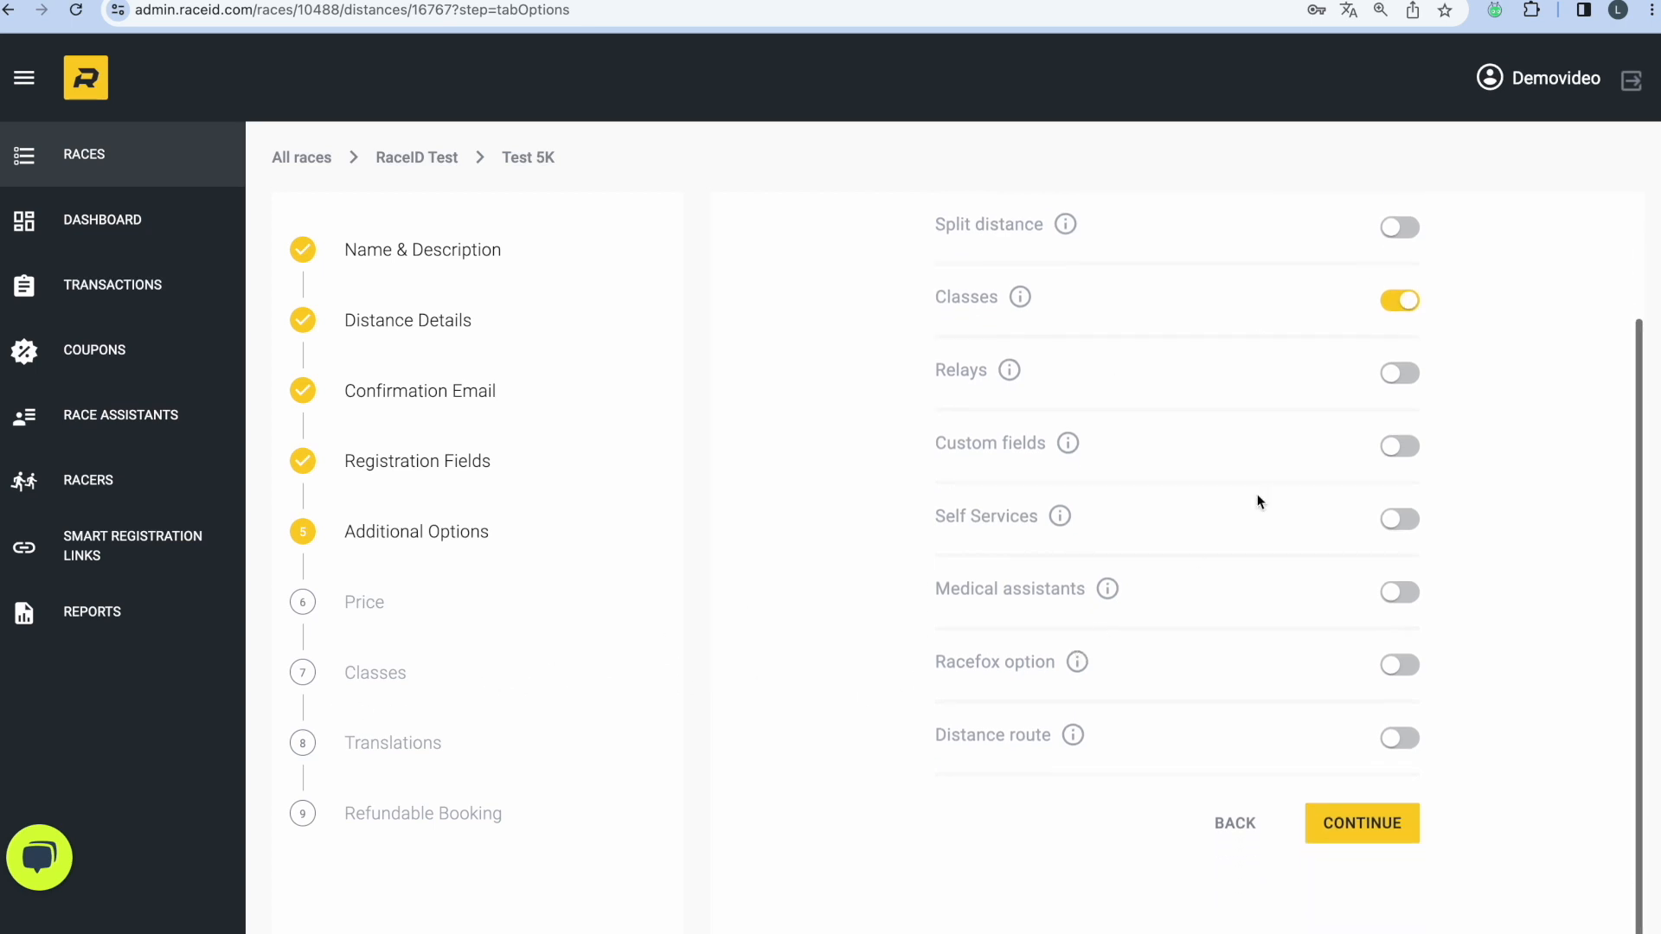
click(1401, 447)
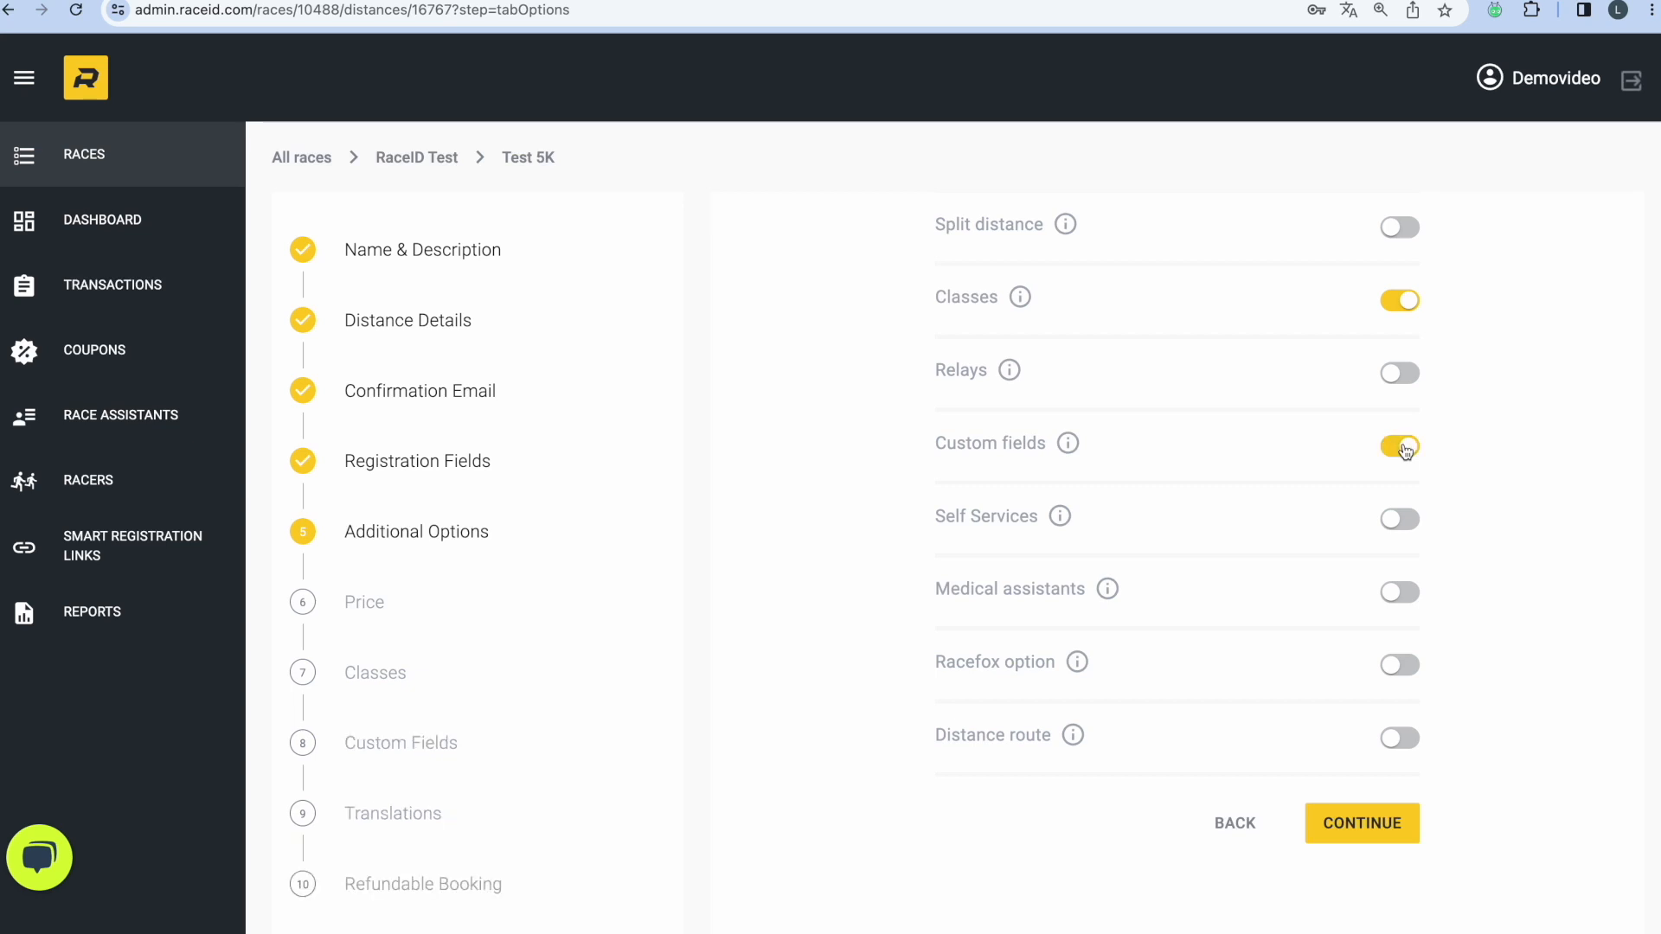
click(1403, 520)
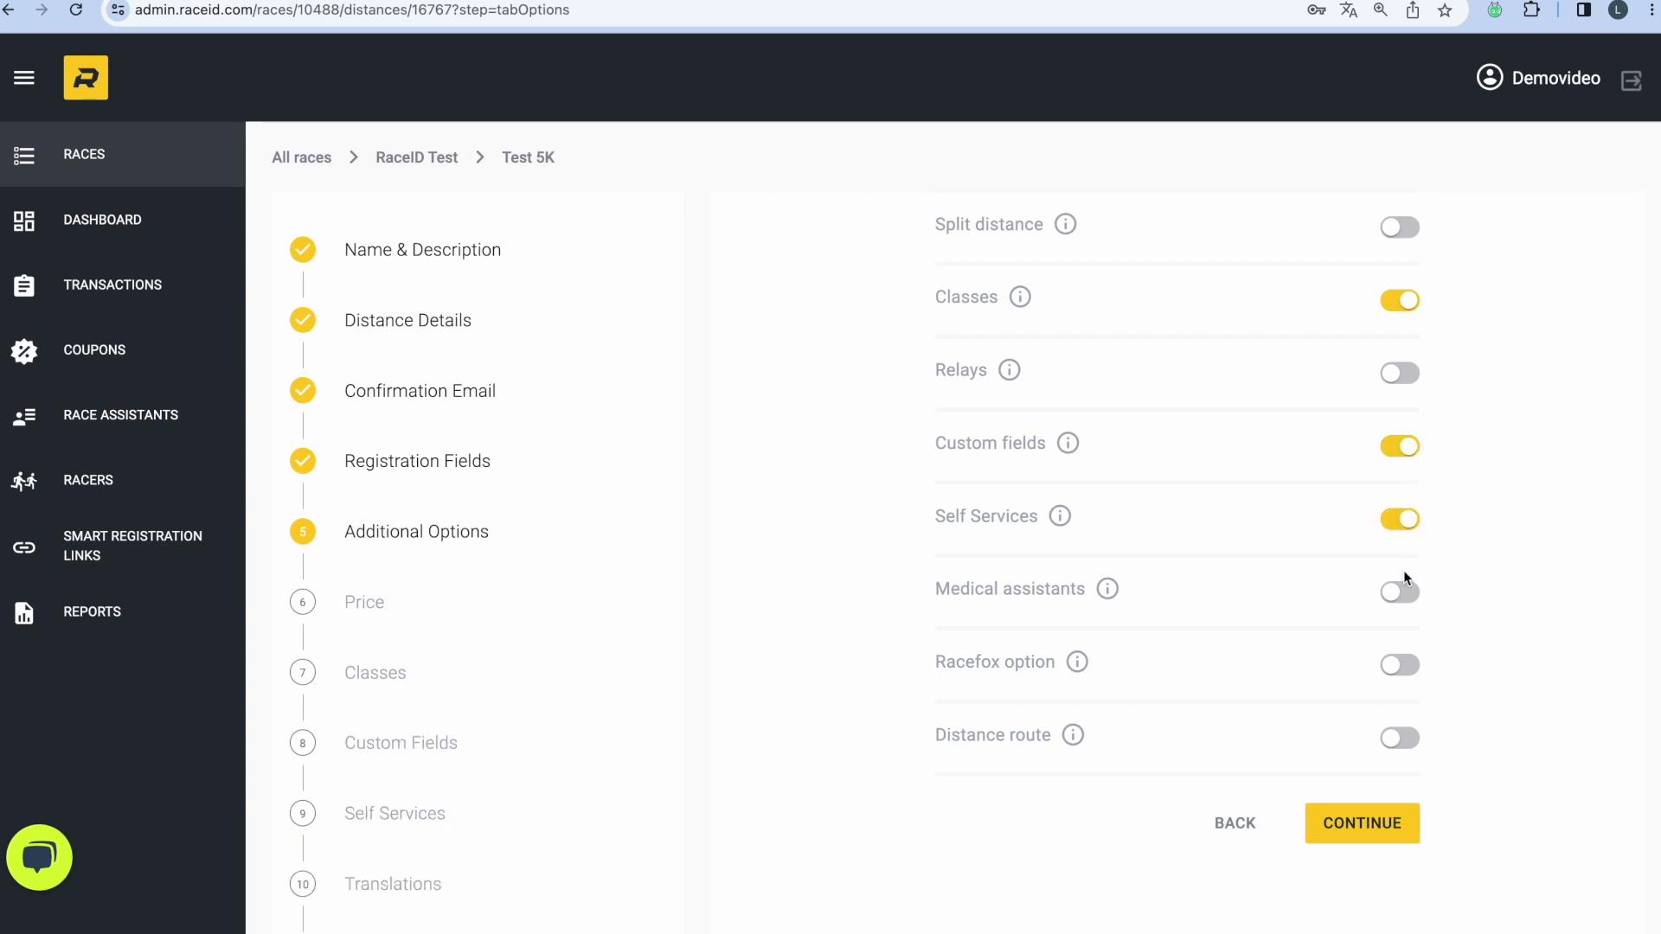
click(1410, 596)
scroll(1415, 601, down, 1)
click(1412, 660)
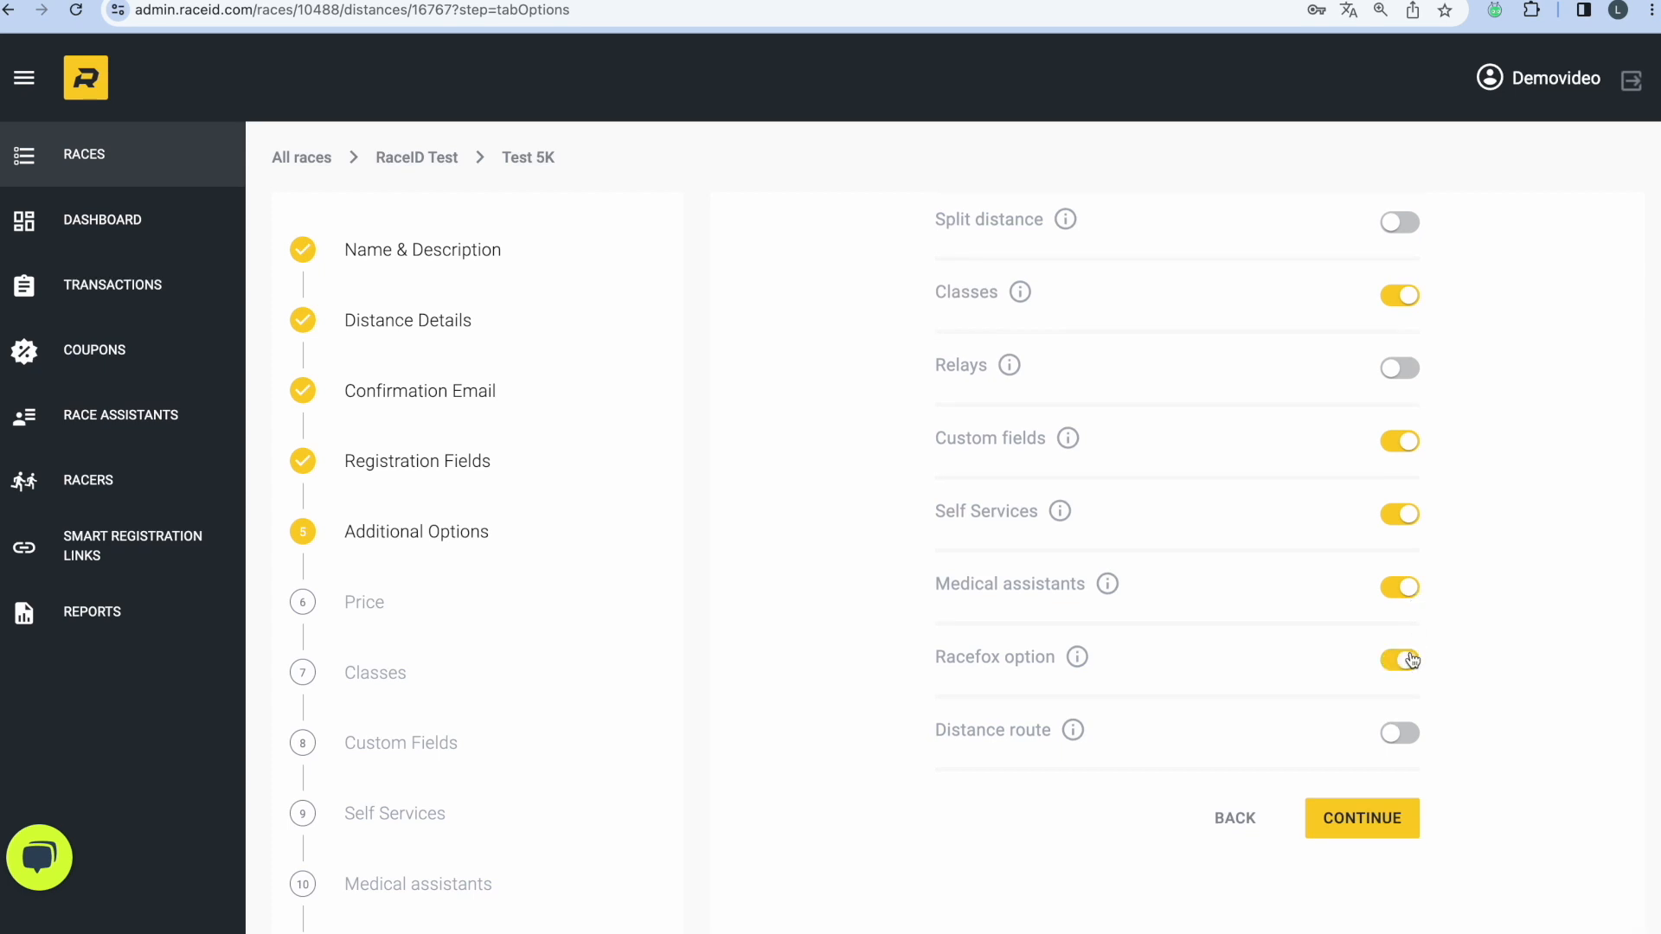
click(1406, 735)
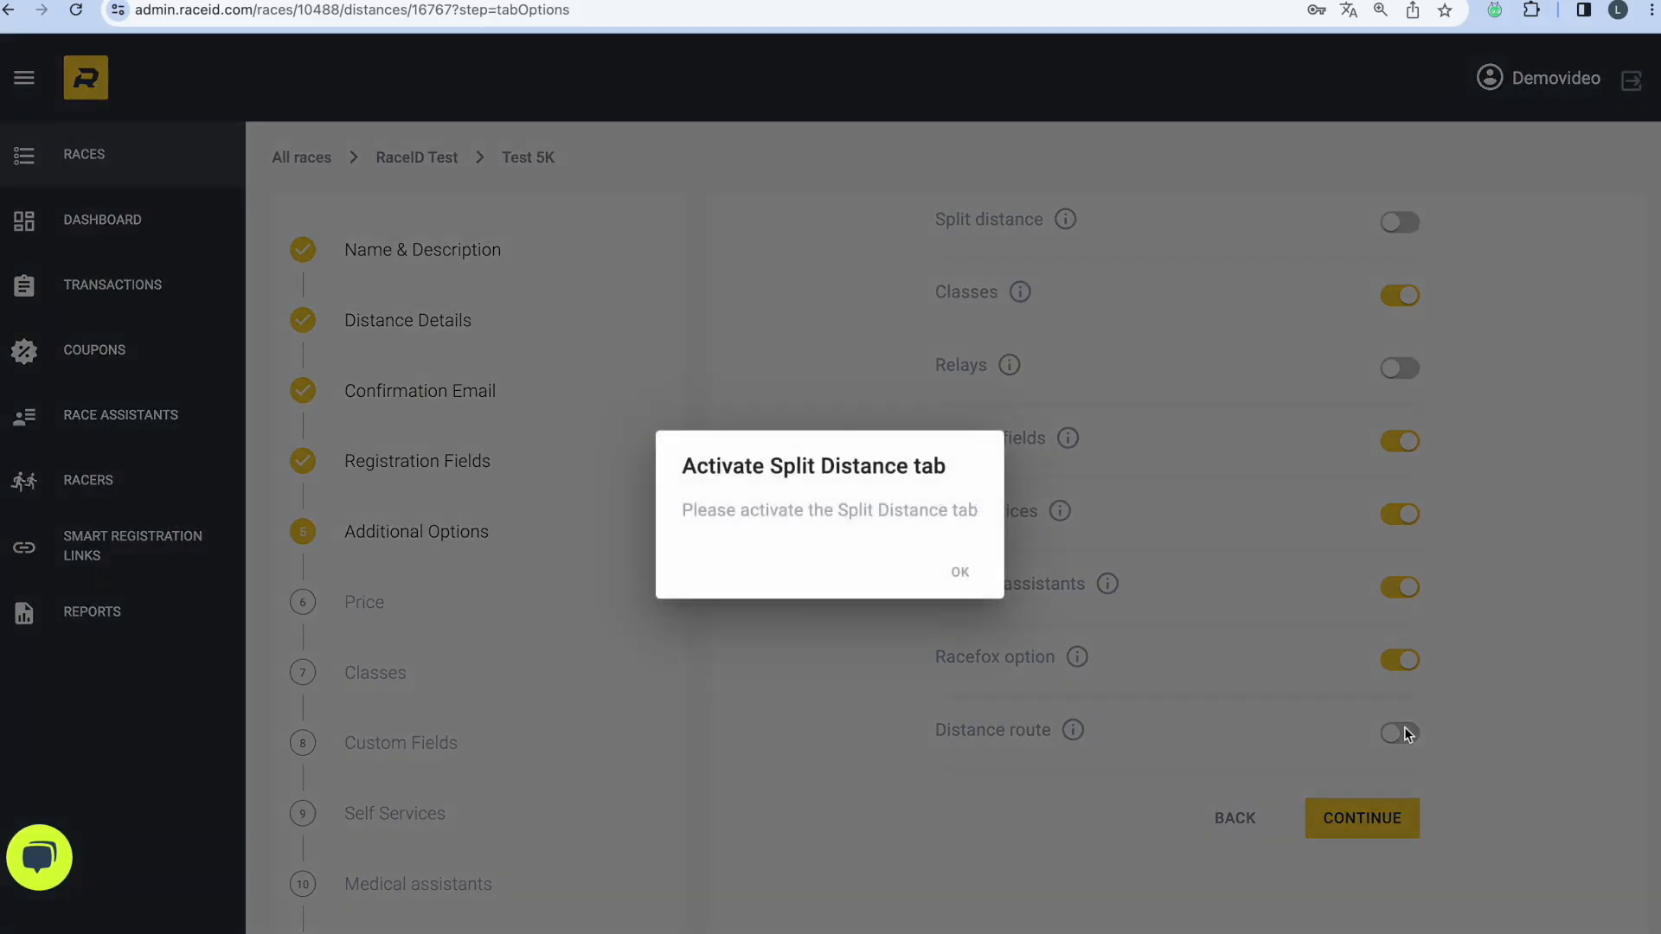
click(960, 571)
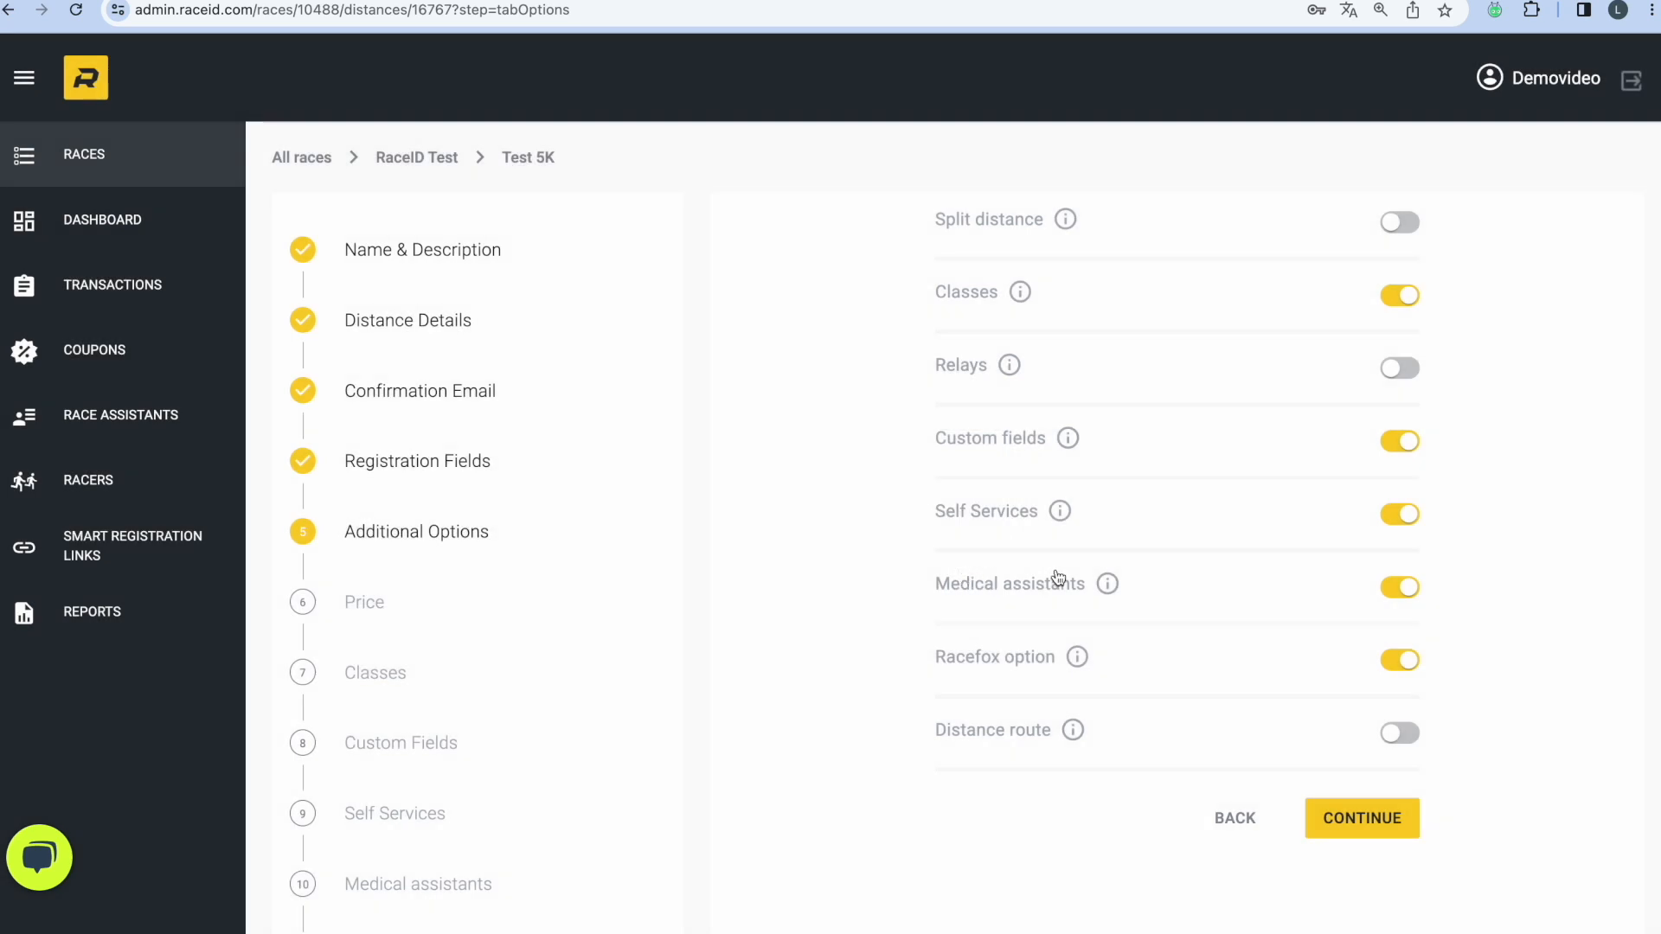
- Switch Racefox option, Medical assistants, Self Services and Custom fields back off, confirming the step deletion
click(1402, 589)
click(1396, 513)
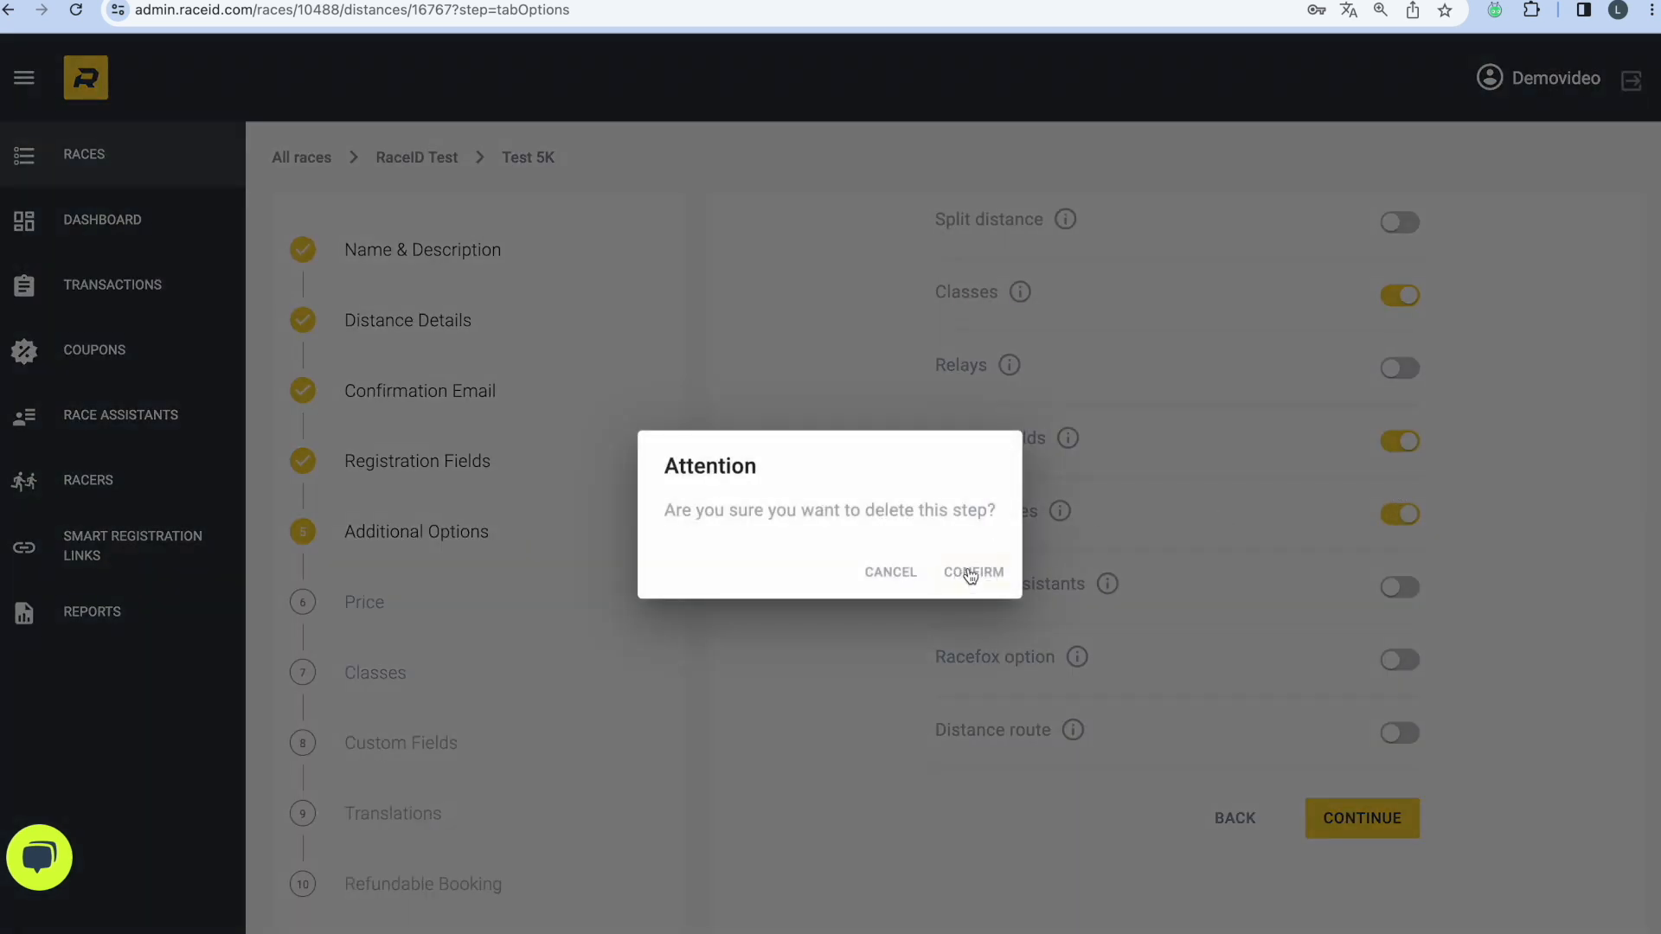
click(967, 574)
scroll(1220, 548, up, 2)
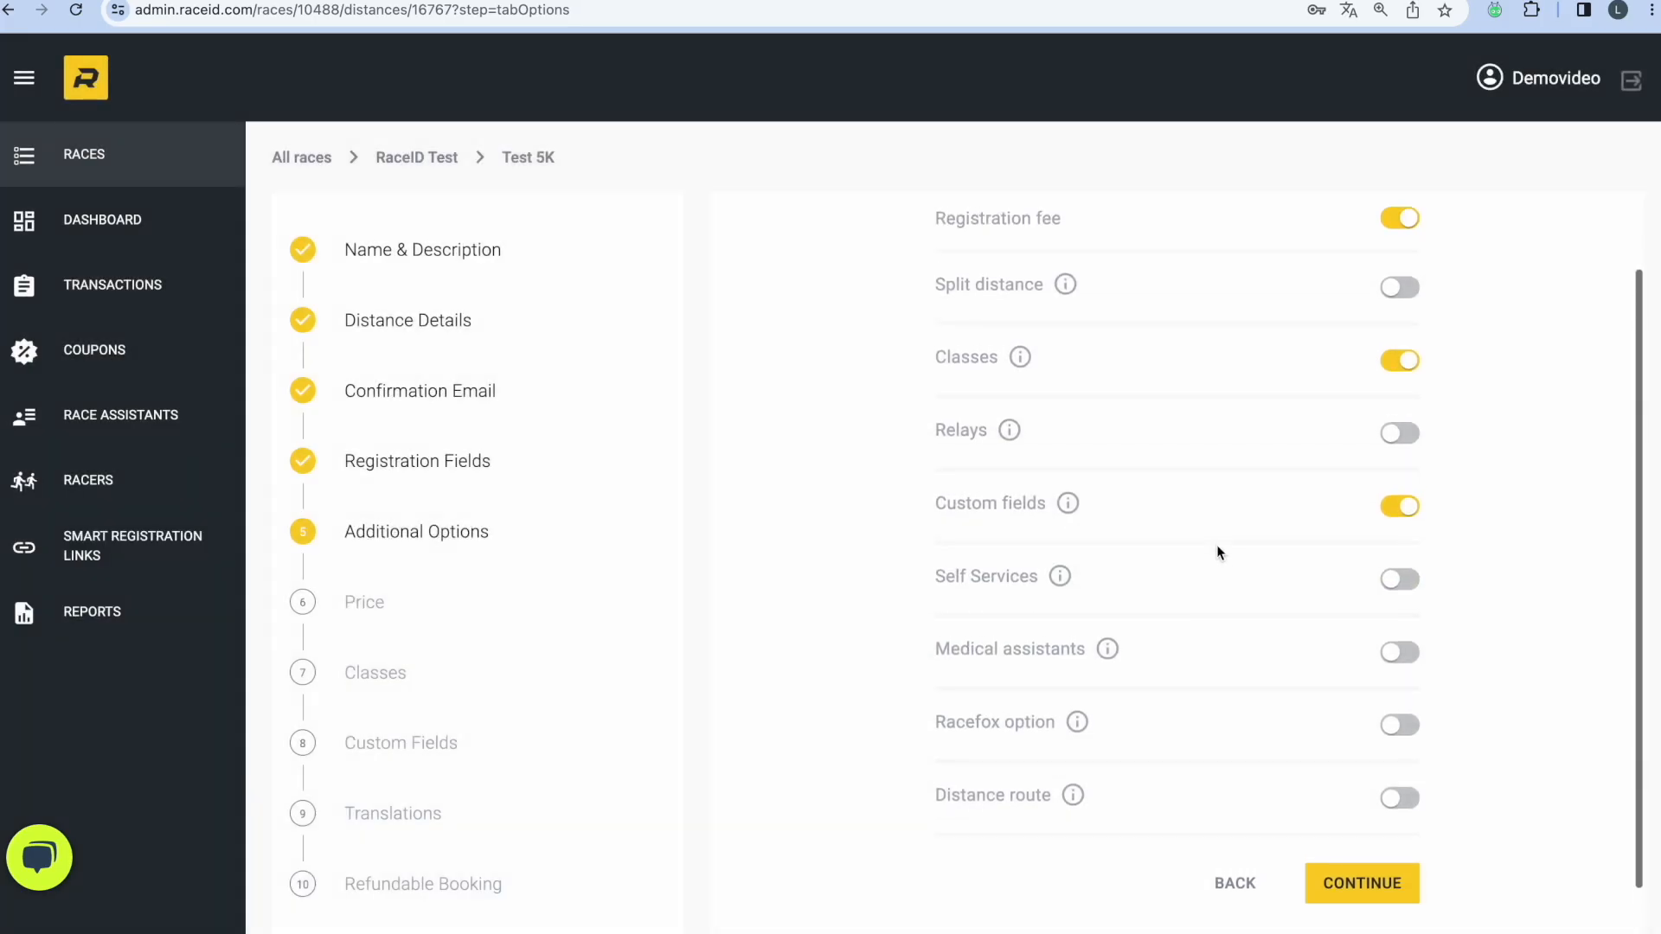
click(1401, 511)
scroll(1341, 435, up, 1)
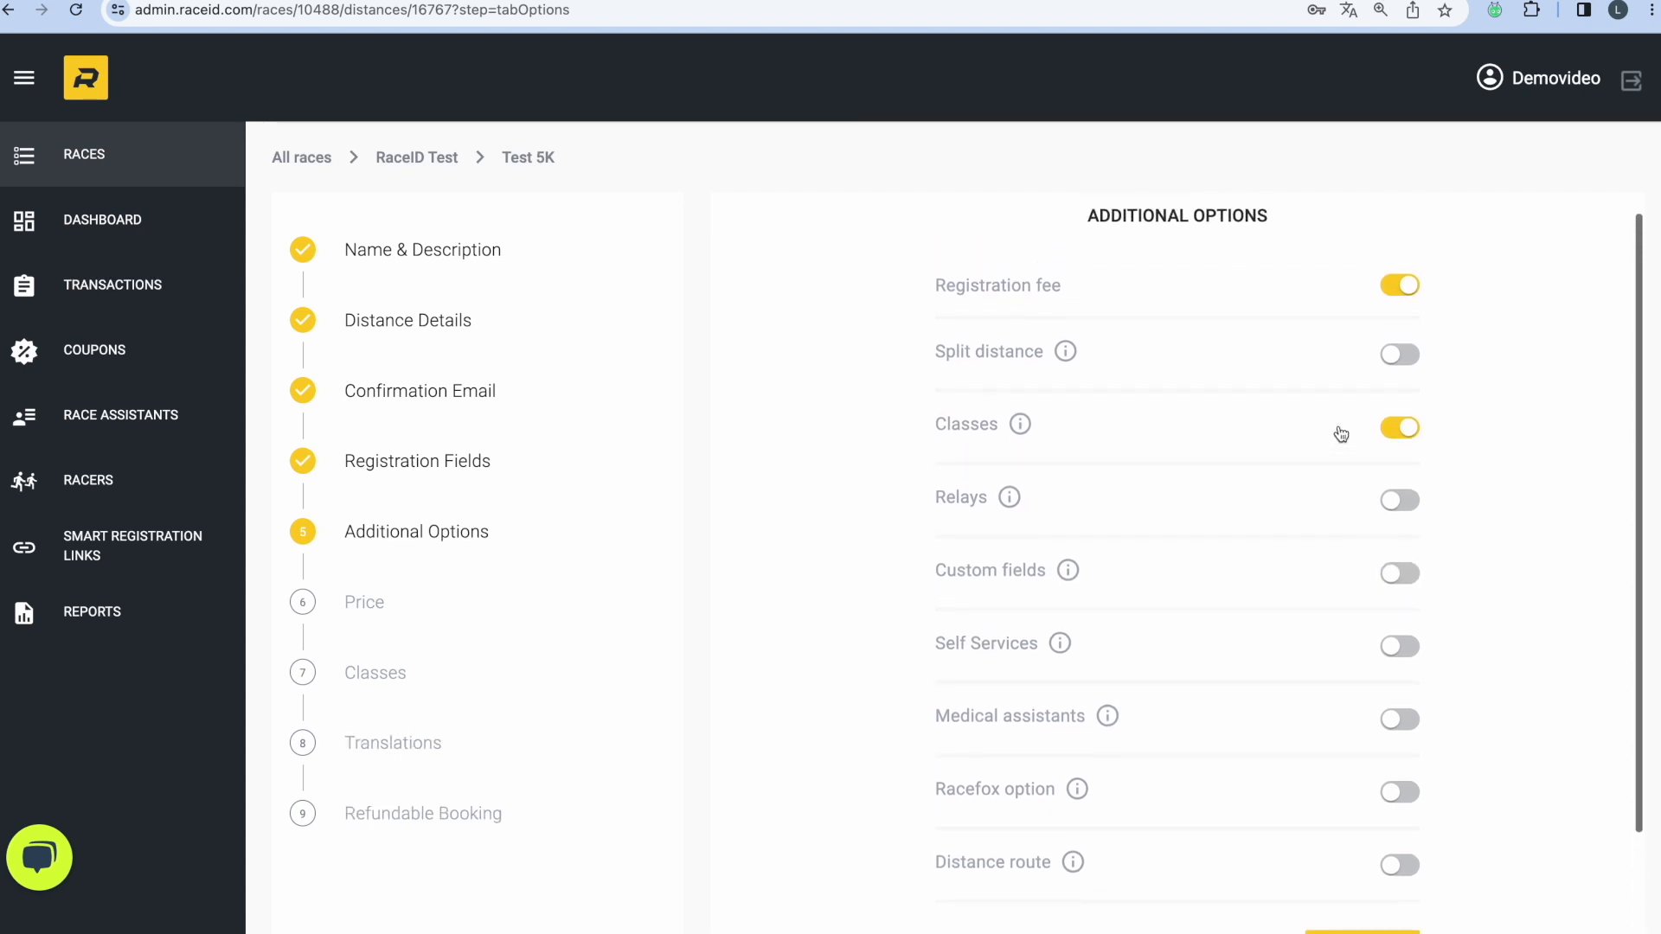
- In the price settings, set VAT to 0% and the first price to 100 SEK from 14/07/2023
click(372, 603)
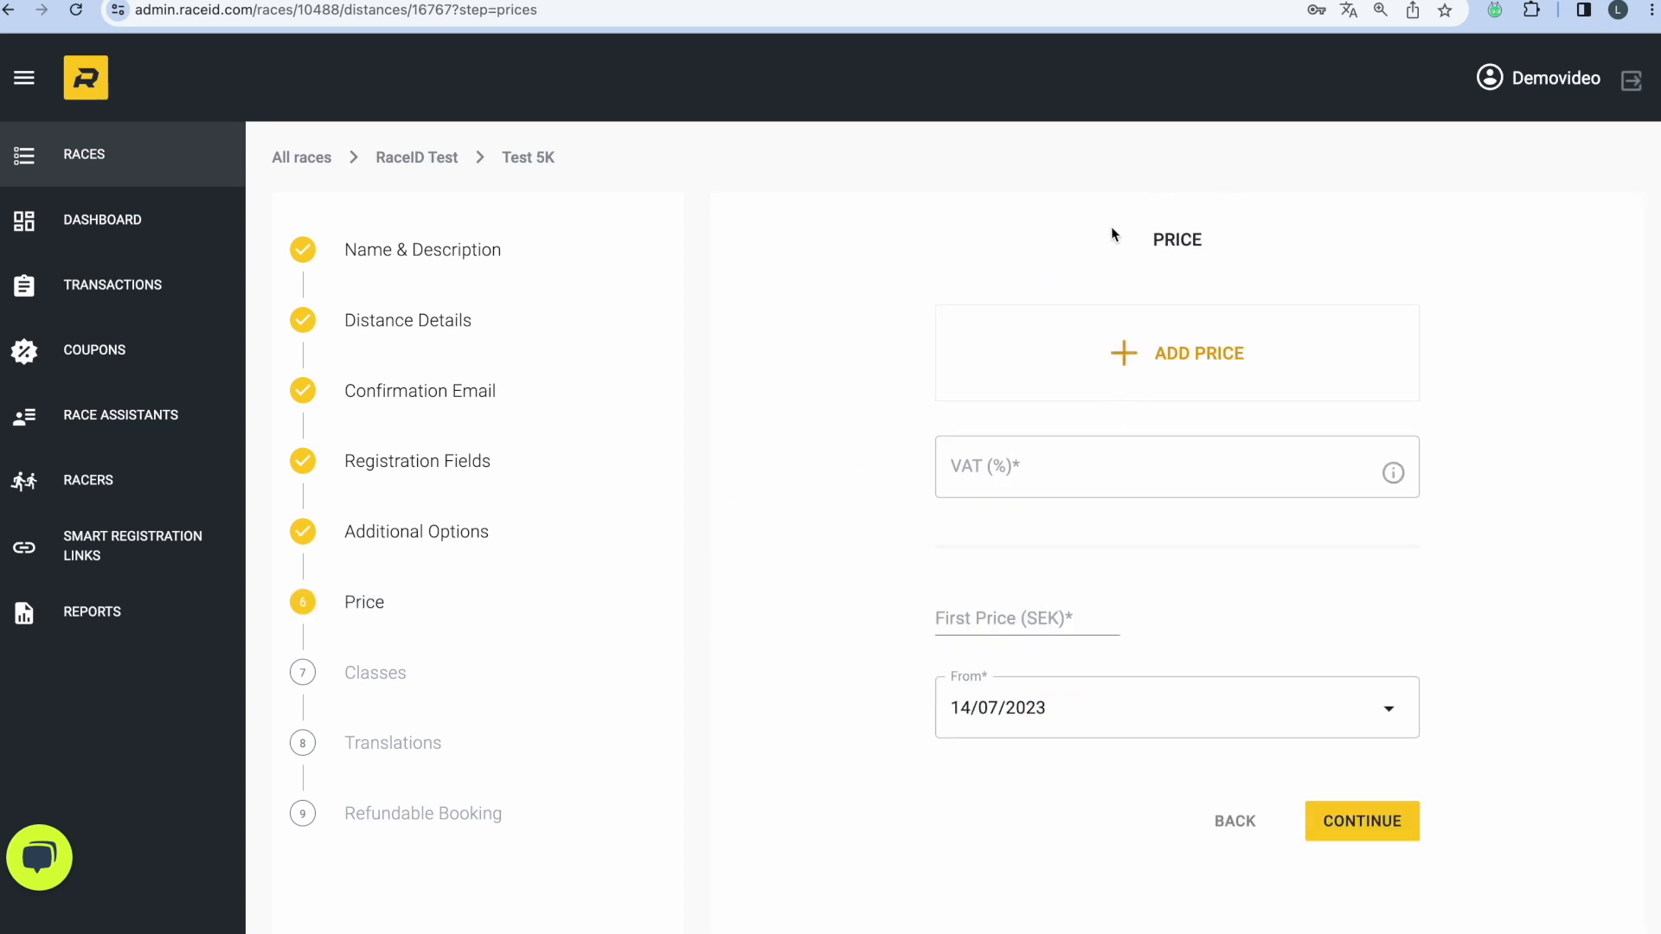
click(1098, 467)
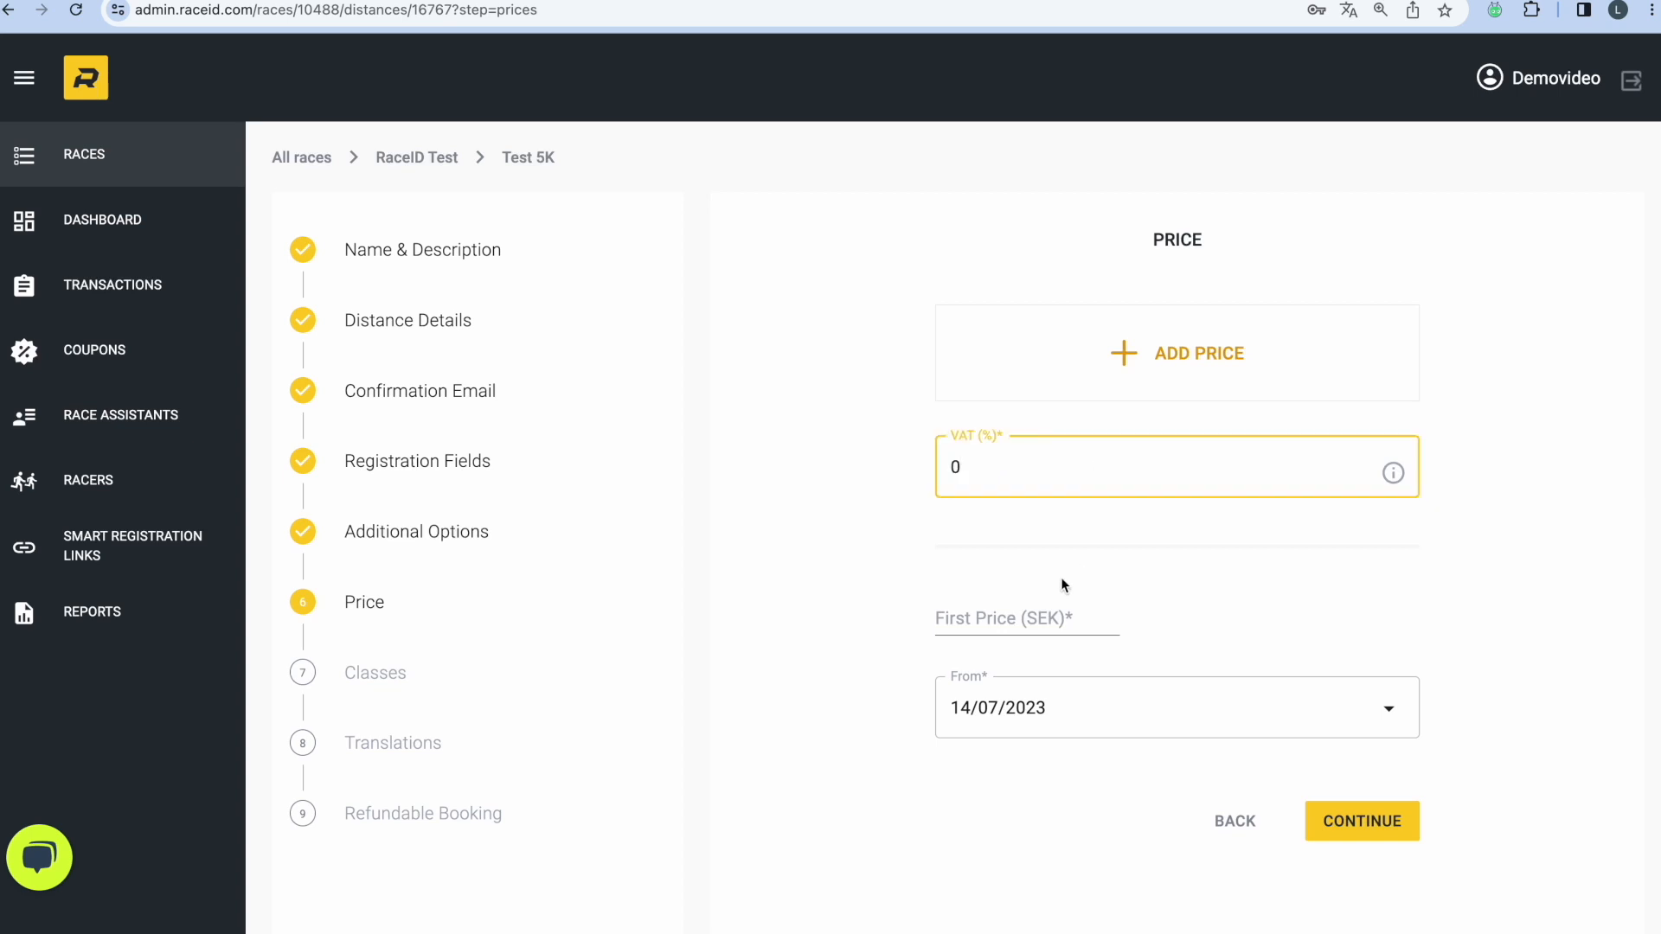
click(1021, 614)
text(100)
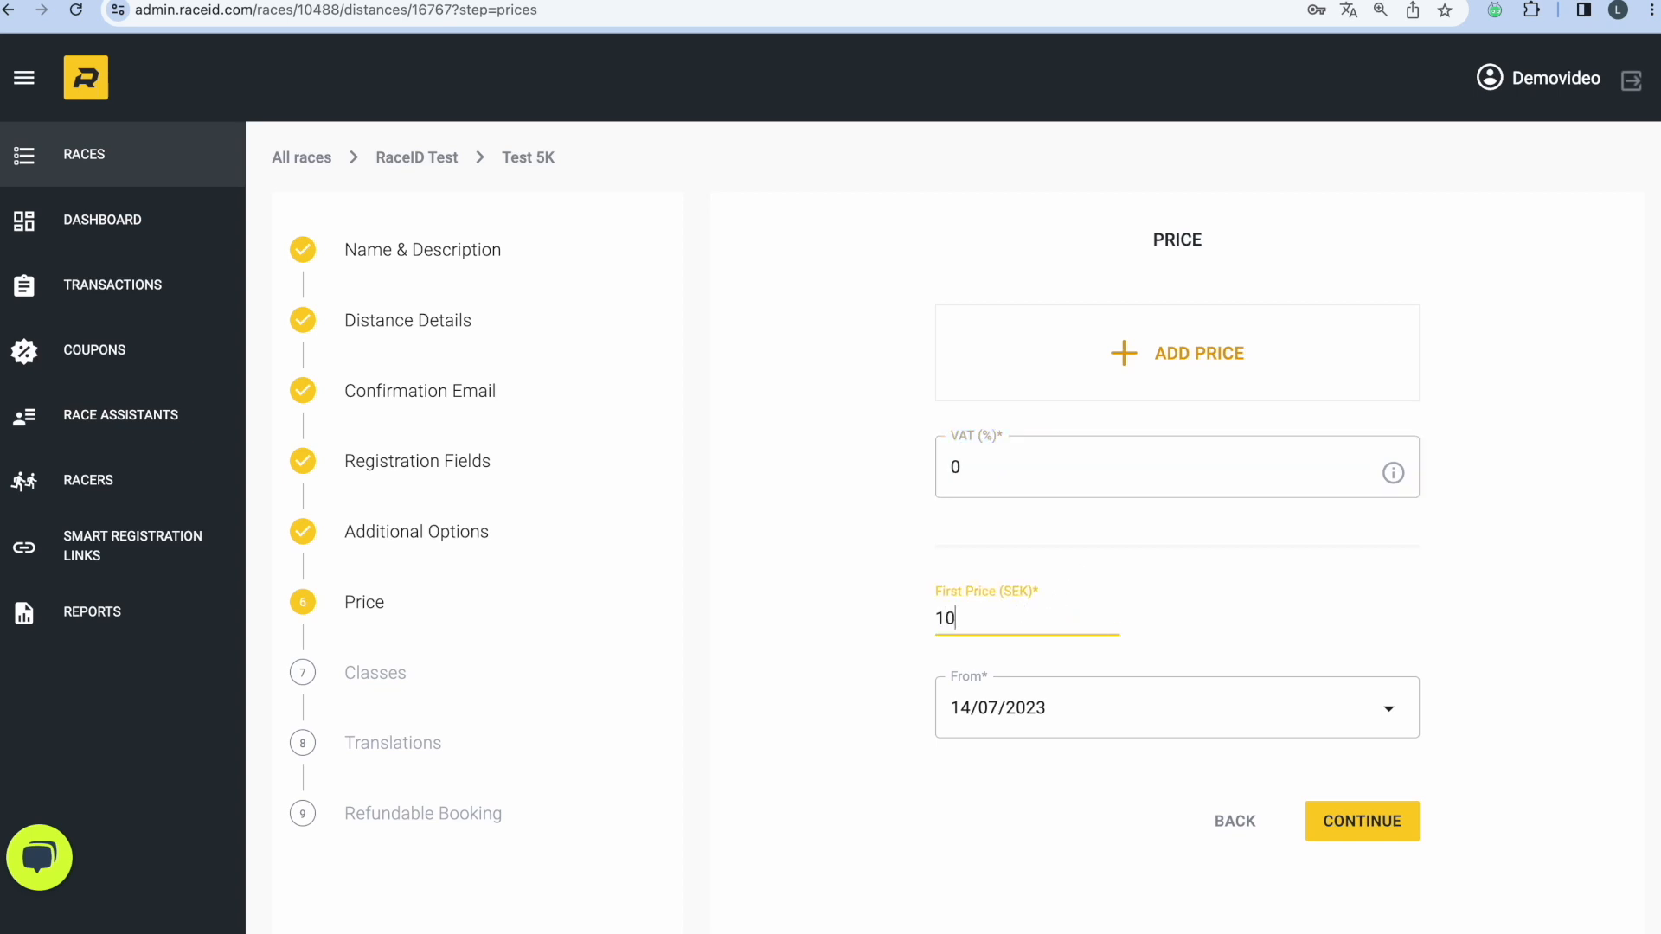
click(1080, 708)
click(914, 552)
click(947, 739)
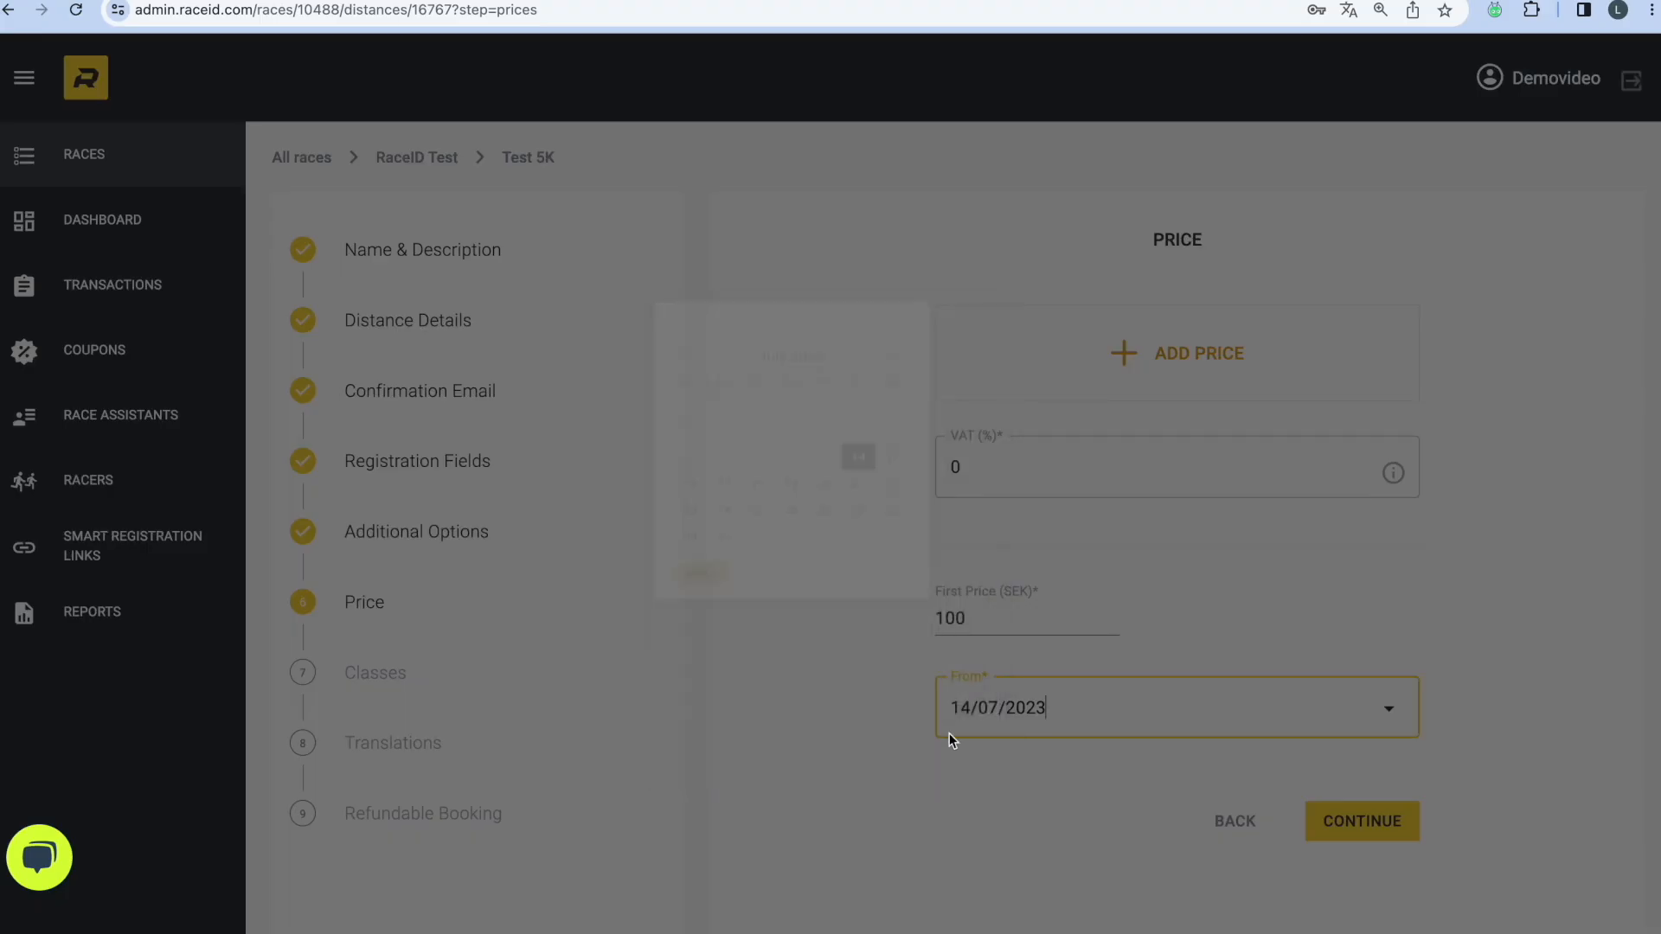
- Add a second price of 150 SEK valid from 01/08/2023 and continue to the classes
click(1194, 368)
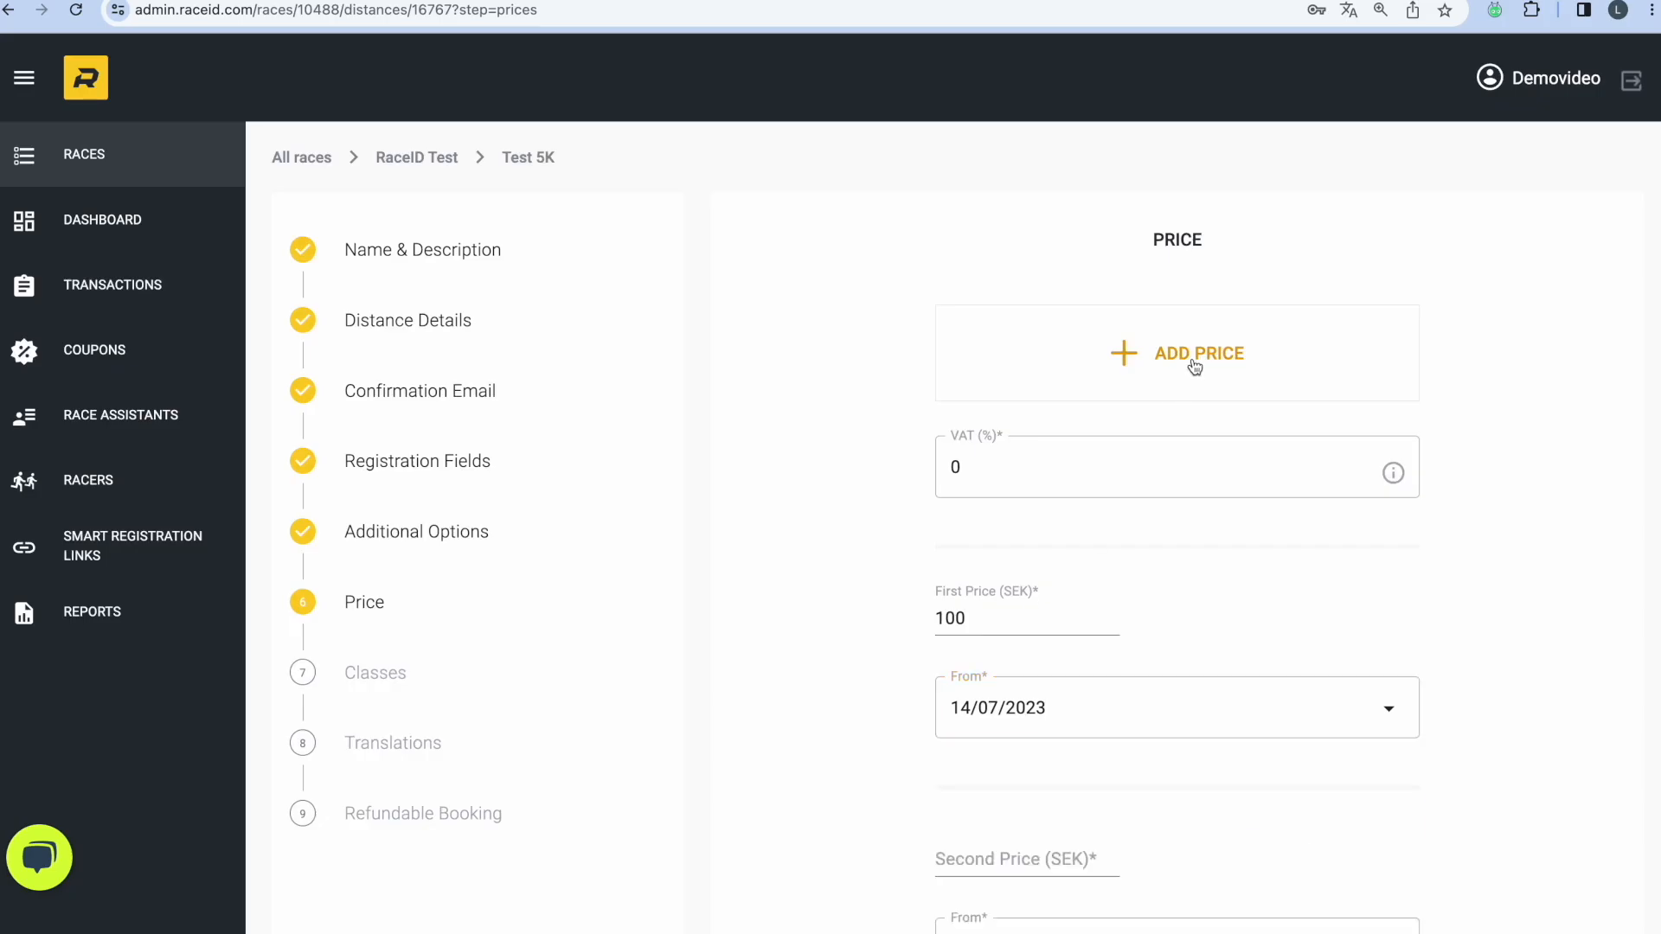
scroll(1134, 522, down, 3)
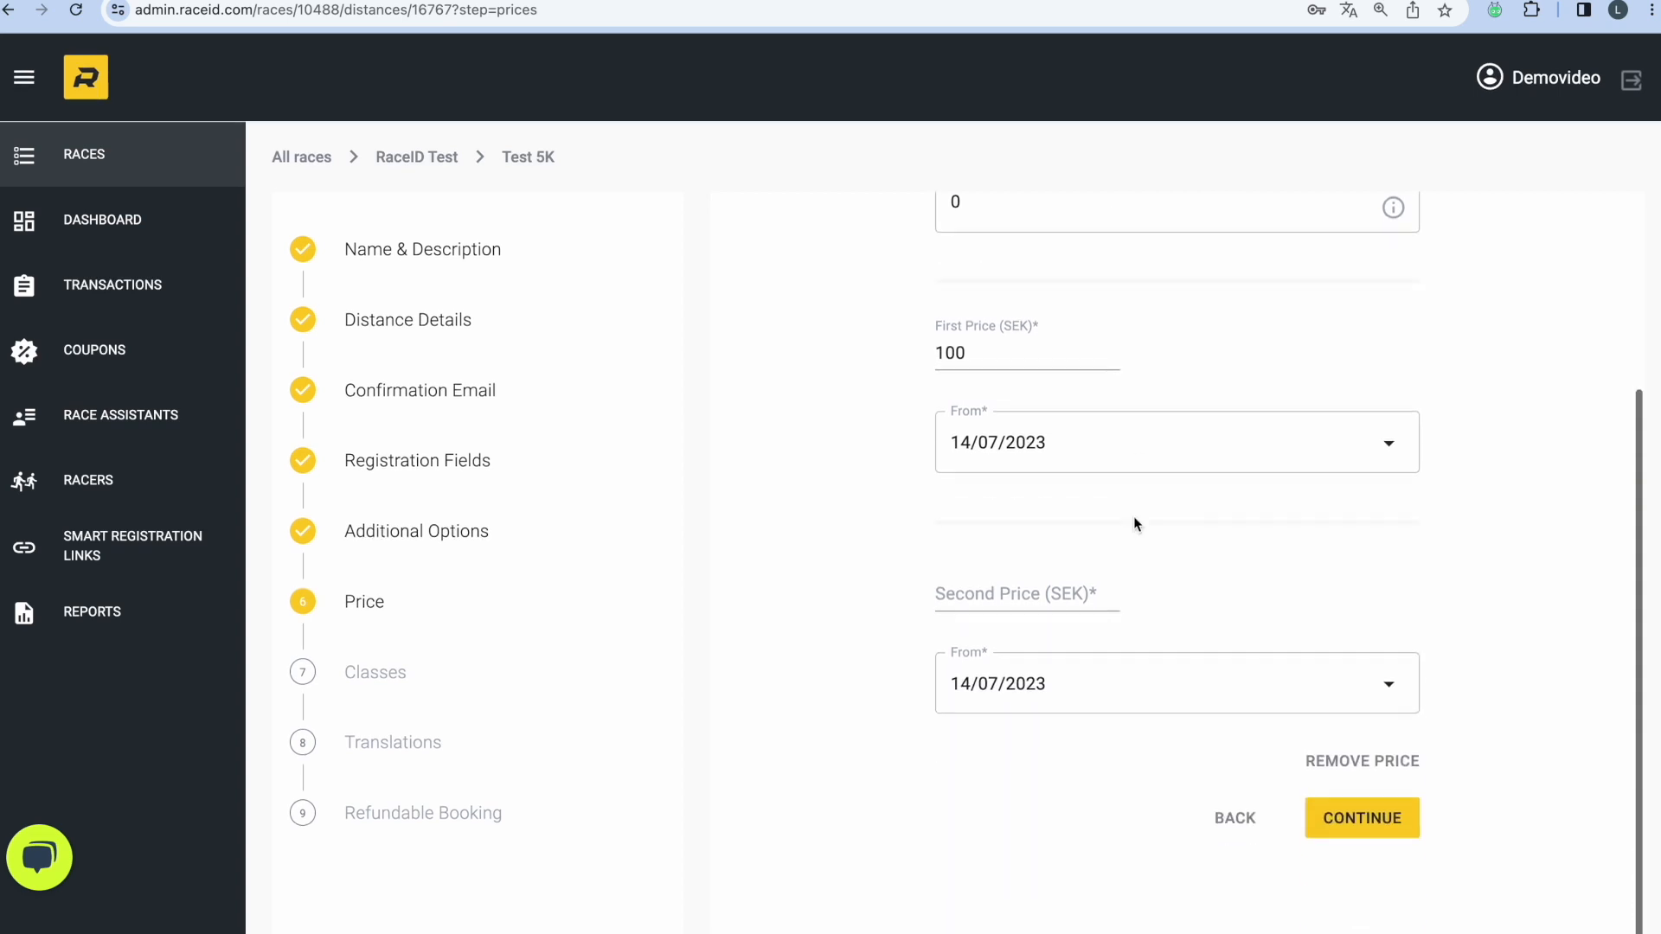
click(988, 590)
text(150)
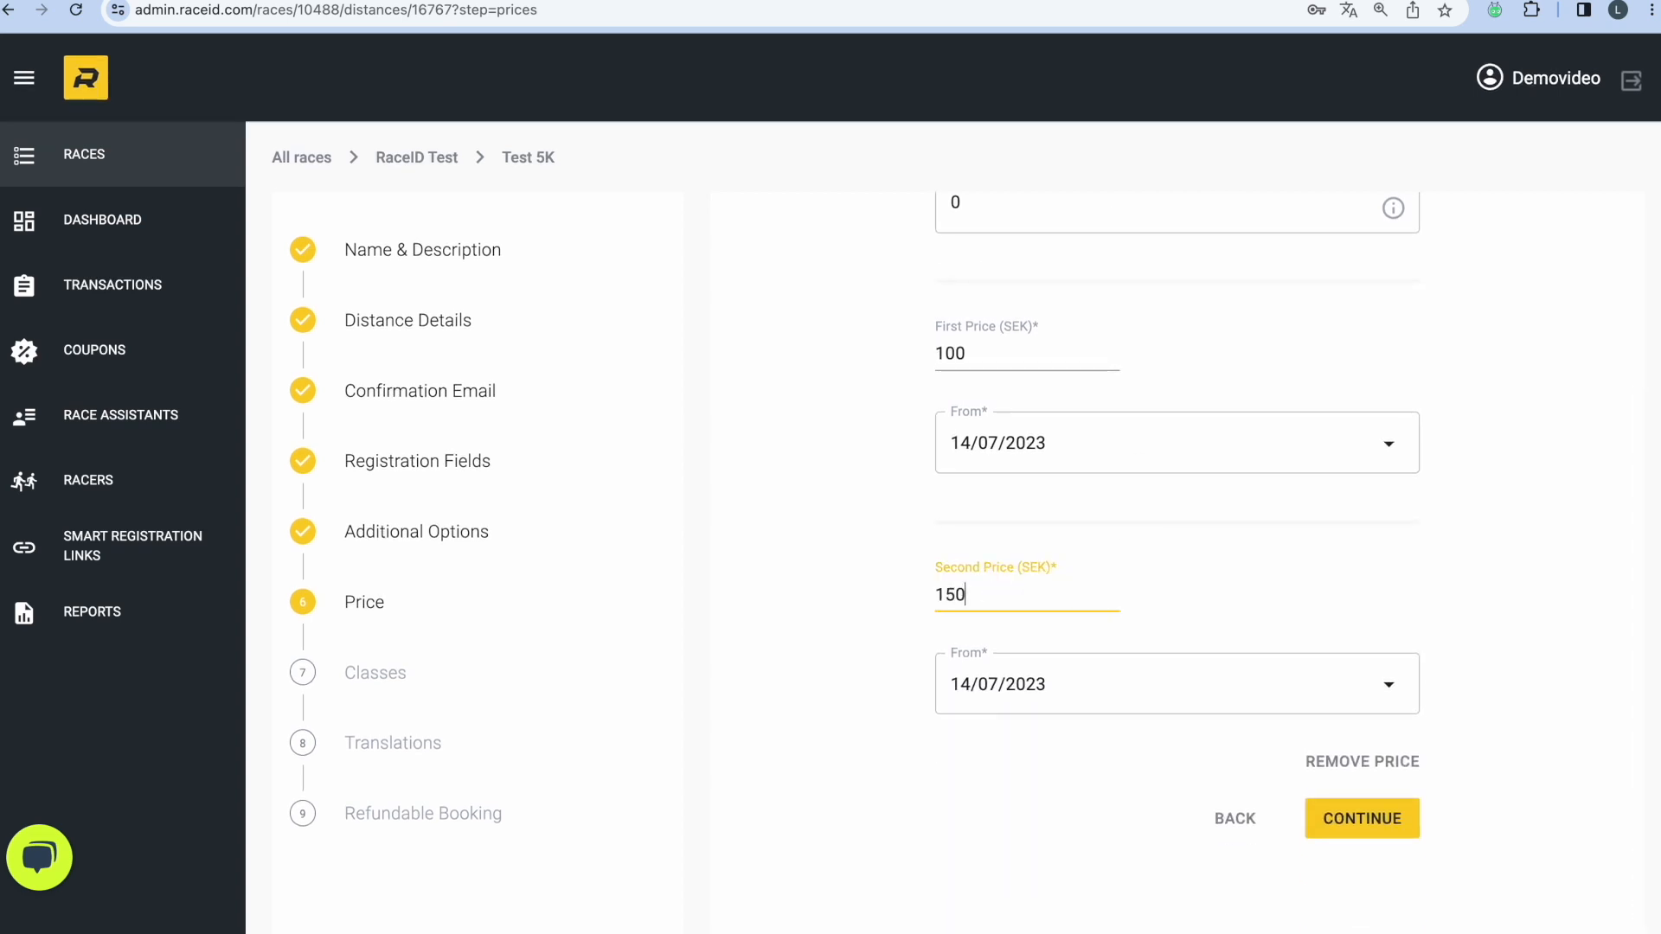
click(999, 694)
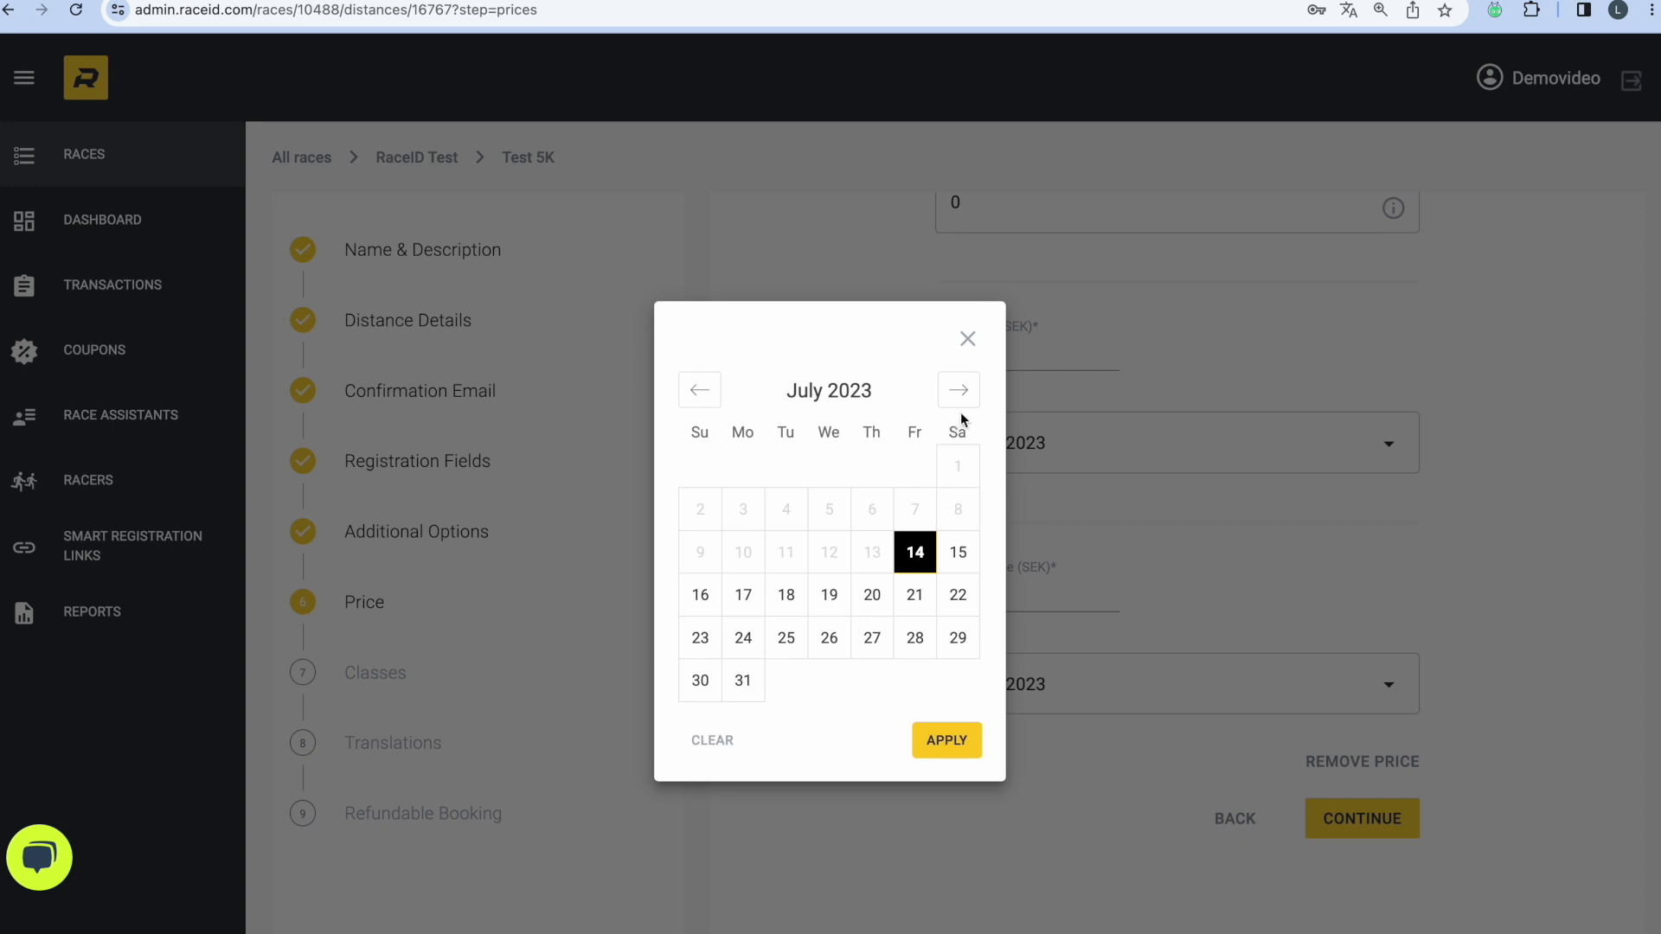
click(958, 391)
click(784, 468)
click(960, 742)
scroll(1059, 760, up, 3)
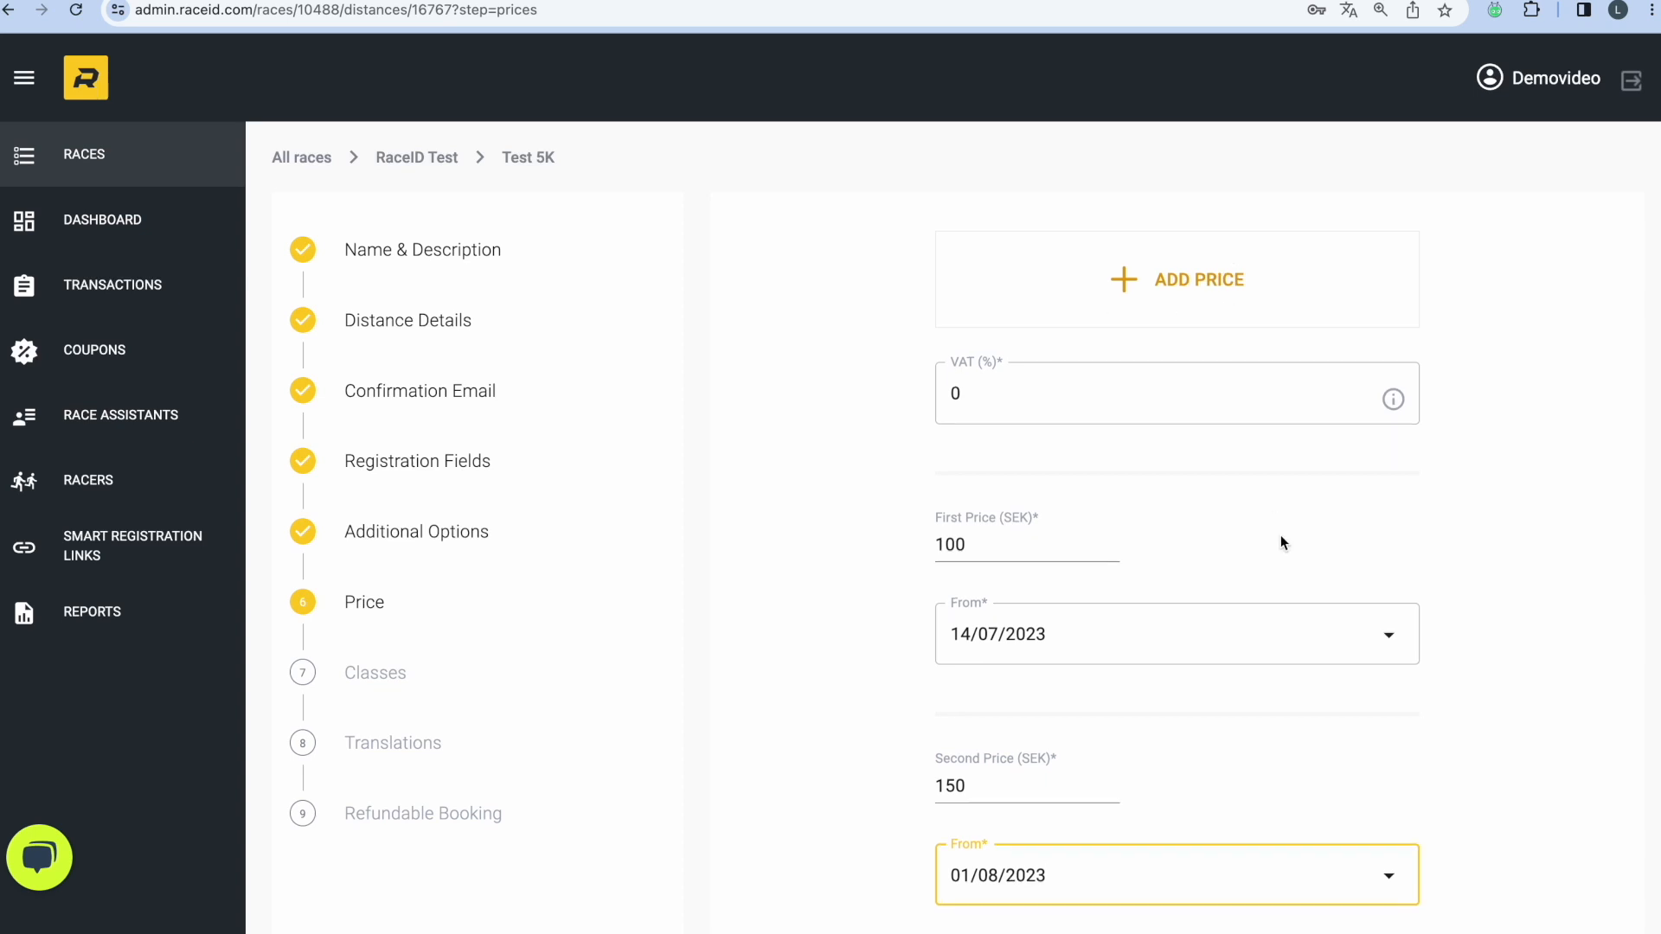
scroll(1280, 537, down, 3)
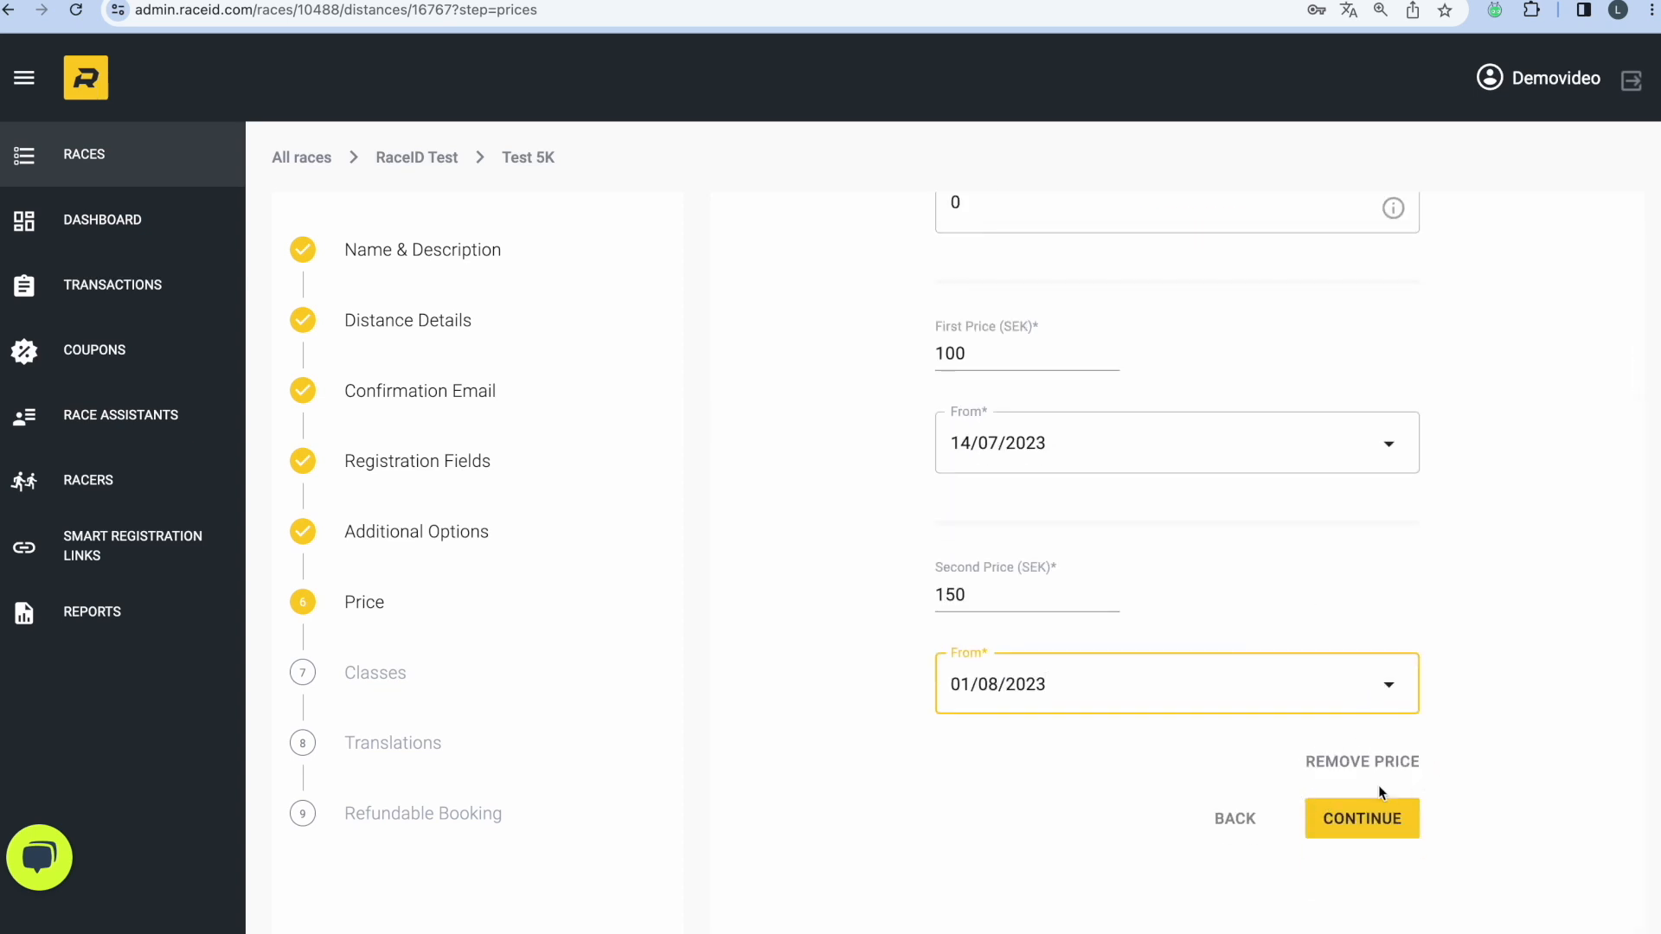
click(1379, 817)
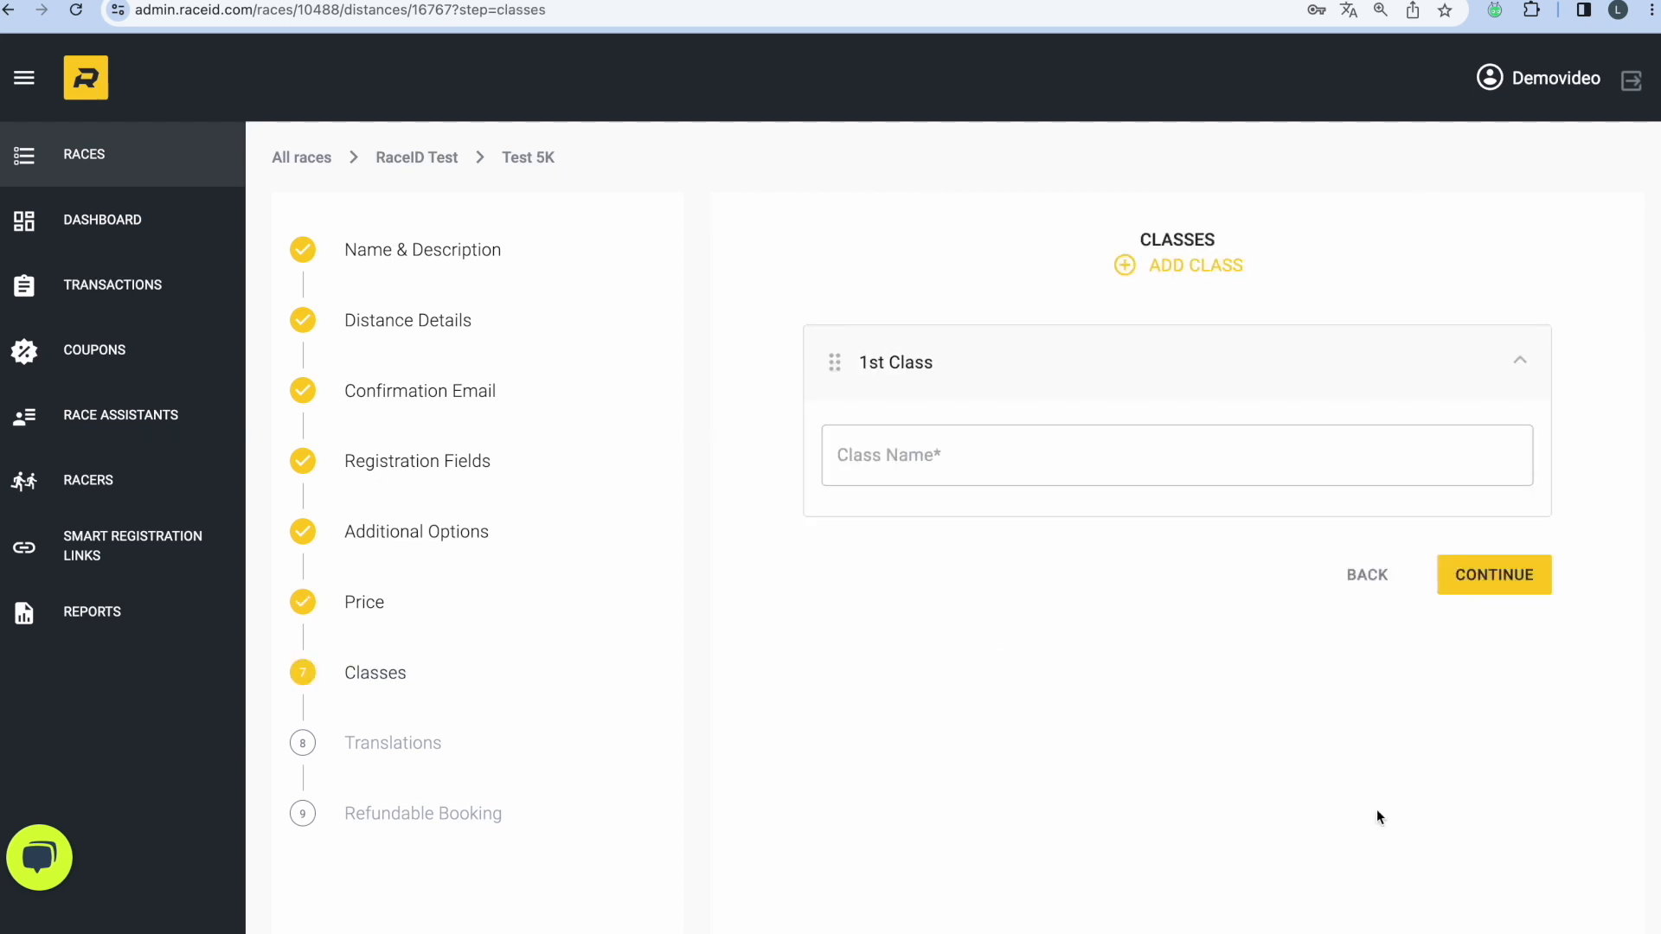
- Name the first class Women and add a second class named Men
click(1027, 456)
text(Women)
click(1155, 262)
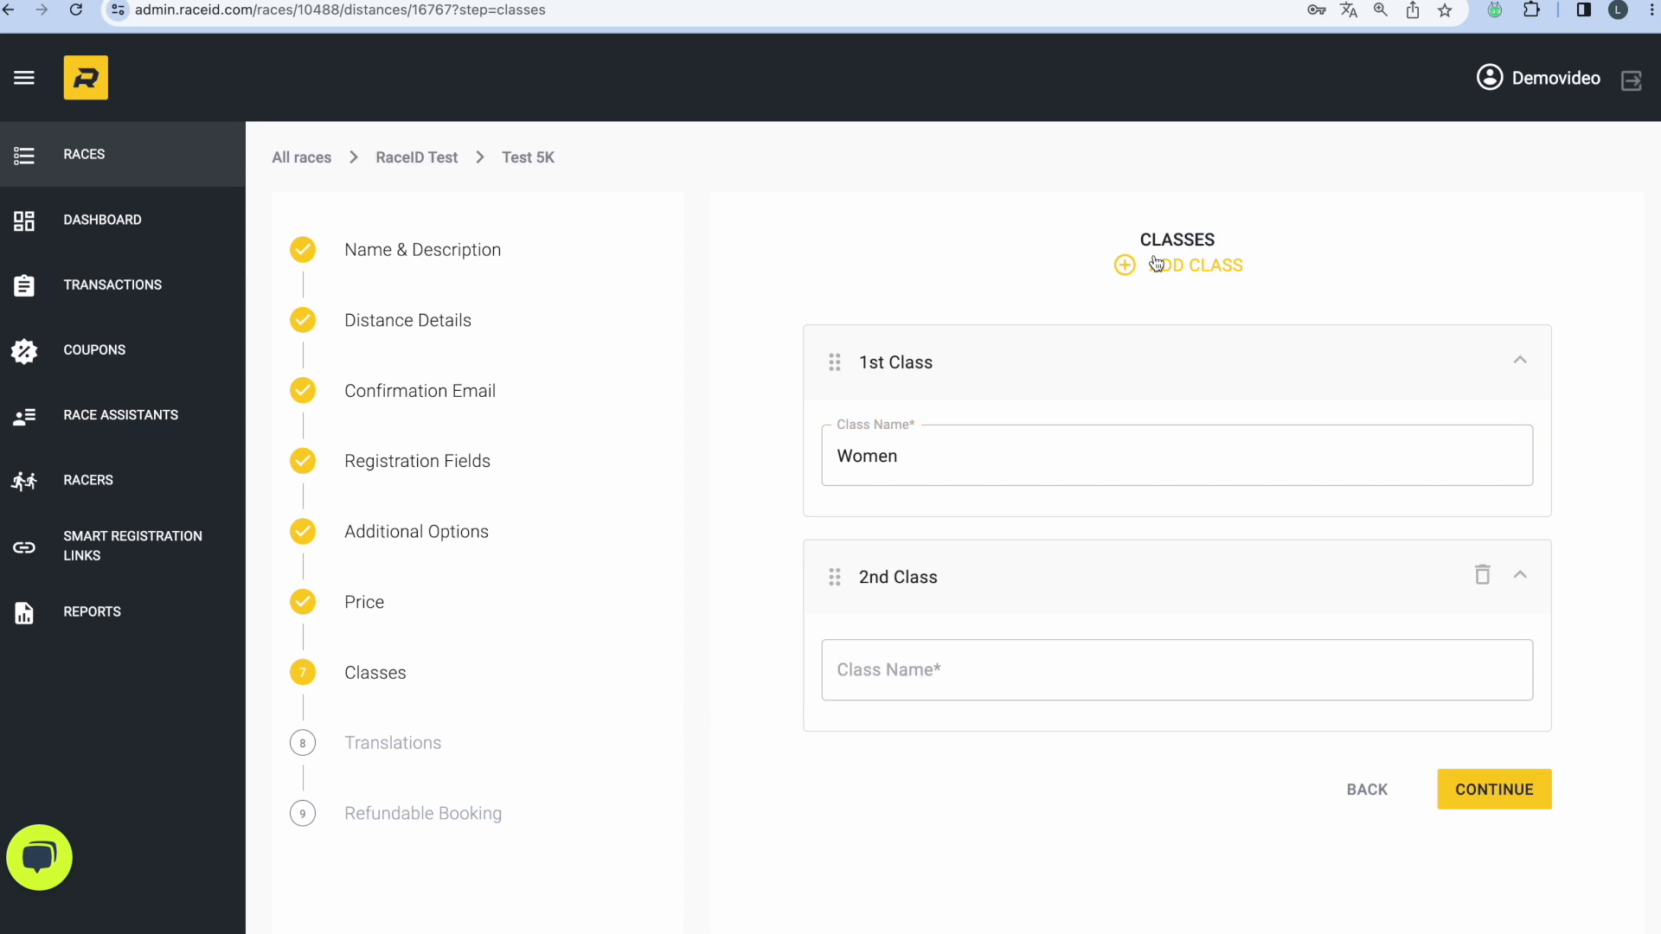
click(856, 665)
text(Men)
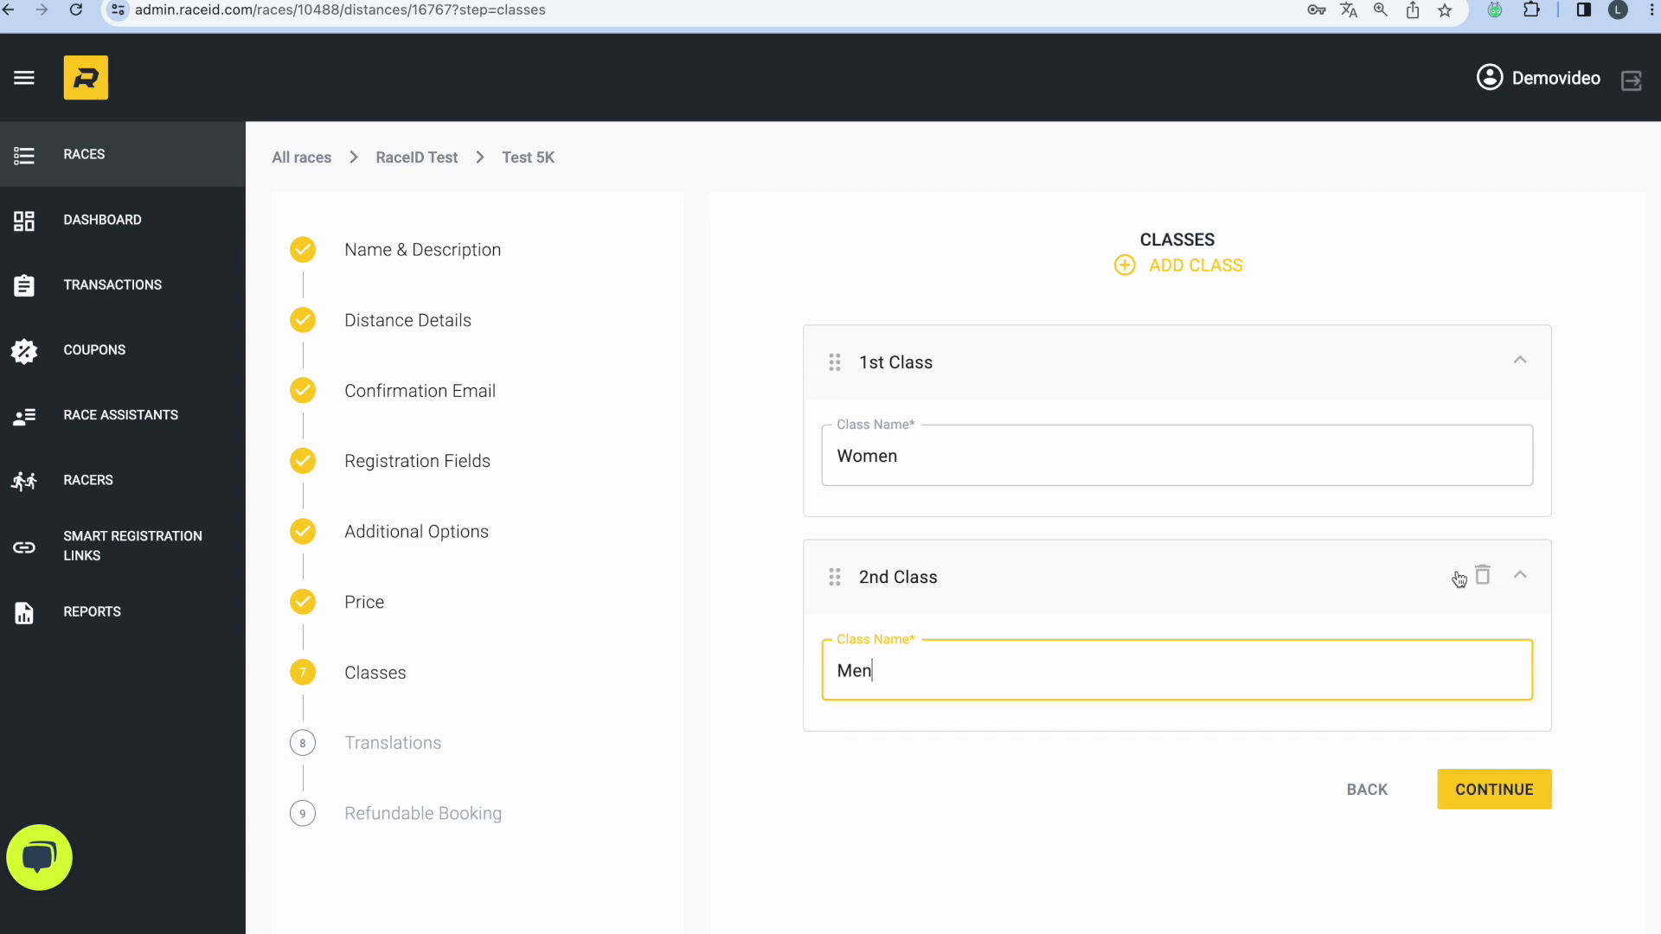
- Continue to the translations, confirming the distance update, and view the texts listed for translation
click(1484, 792)
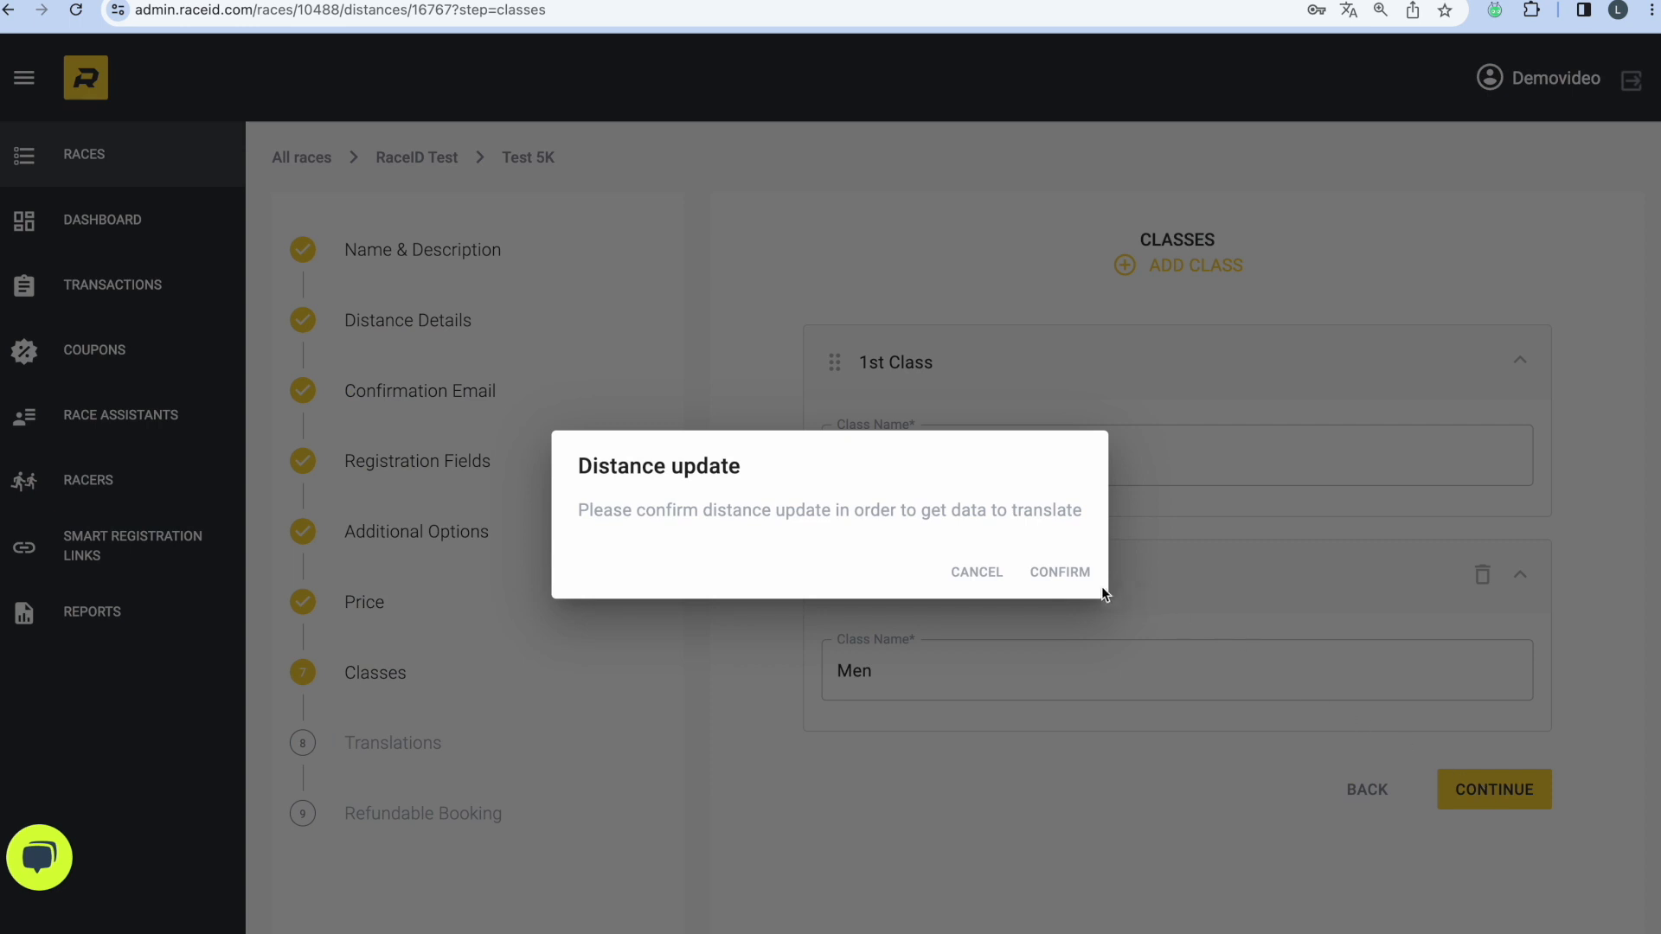
click(1078, 574)
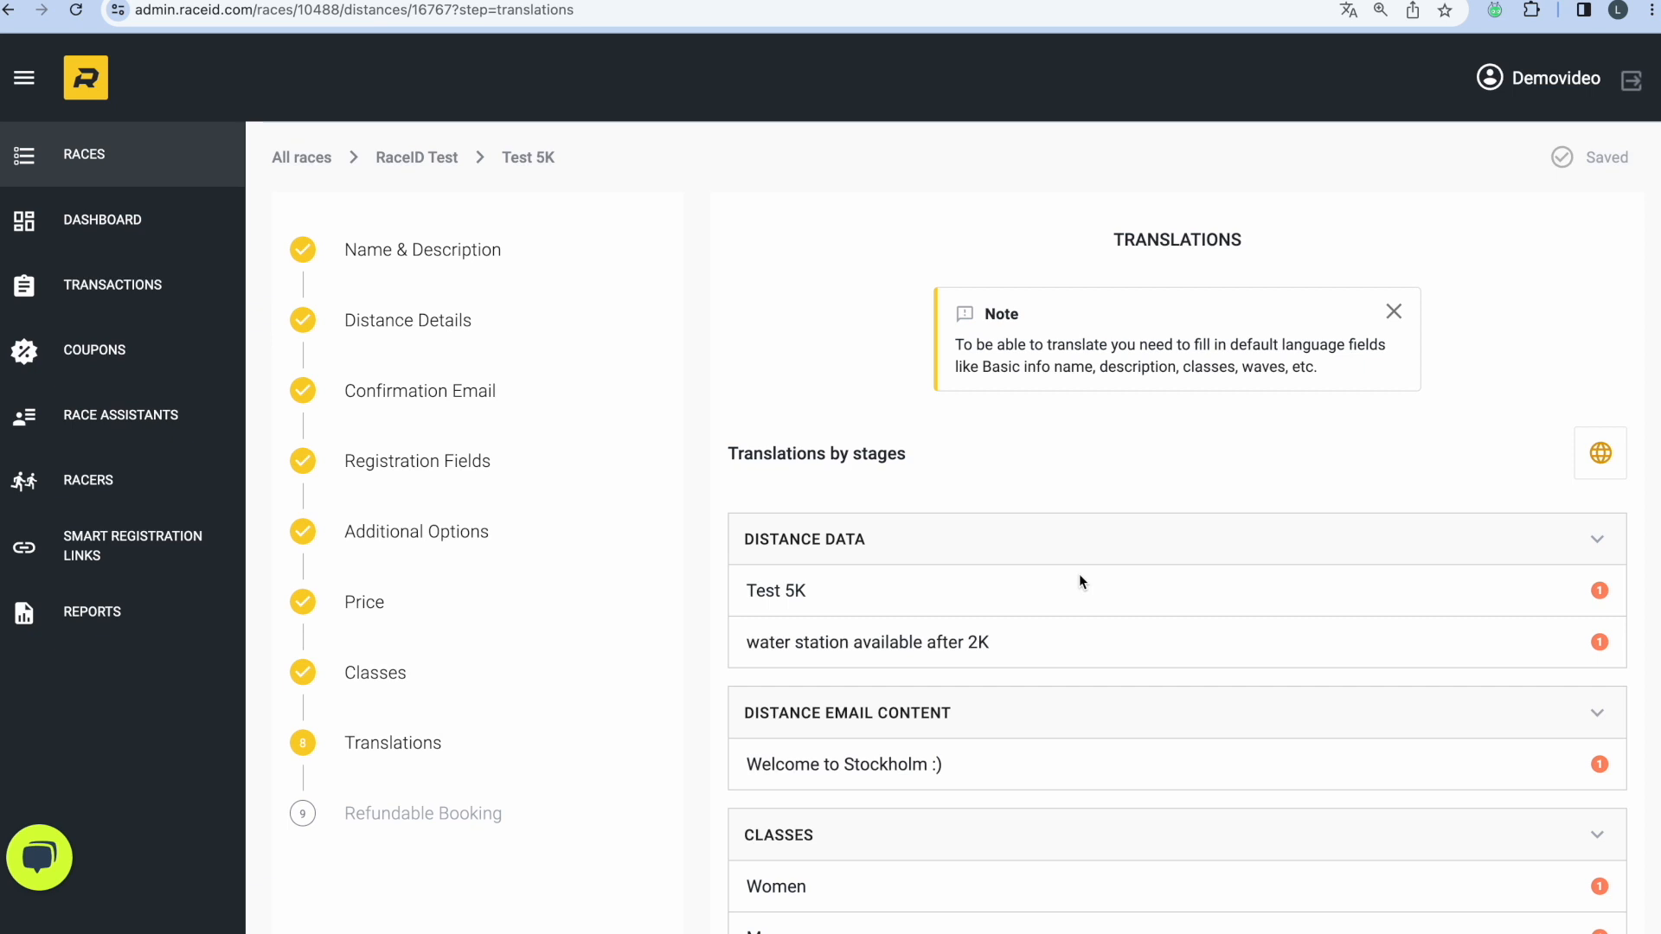
scroll(1078, 573, down, 2)
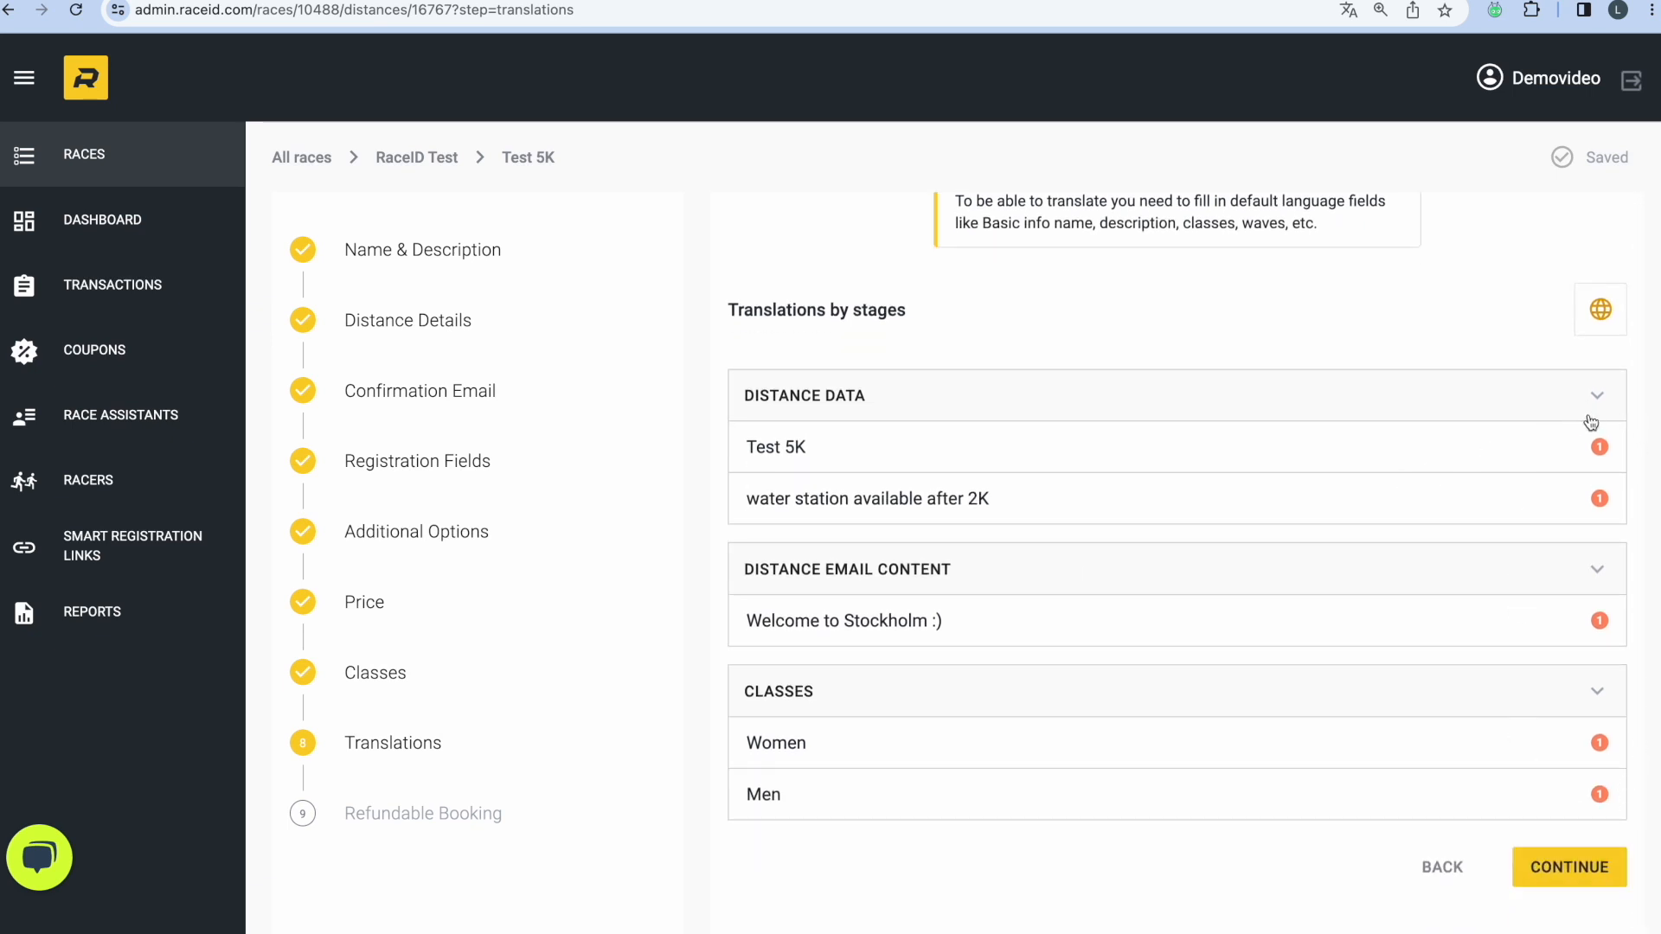
- Translate the distance name Test 5K and the description "water station available after 2K" into Swedish with Google
click(1128, 445)
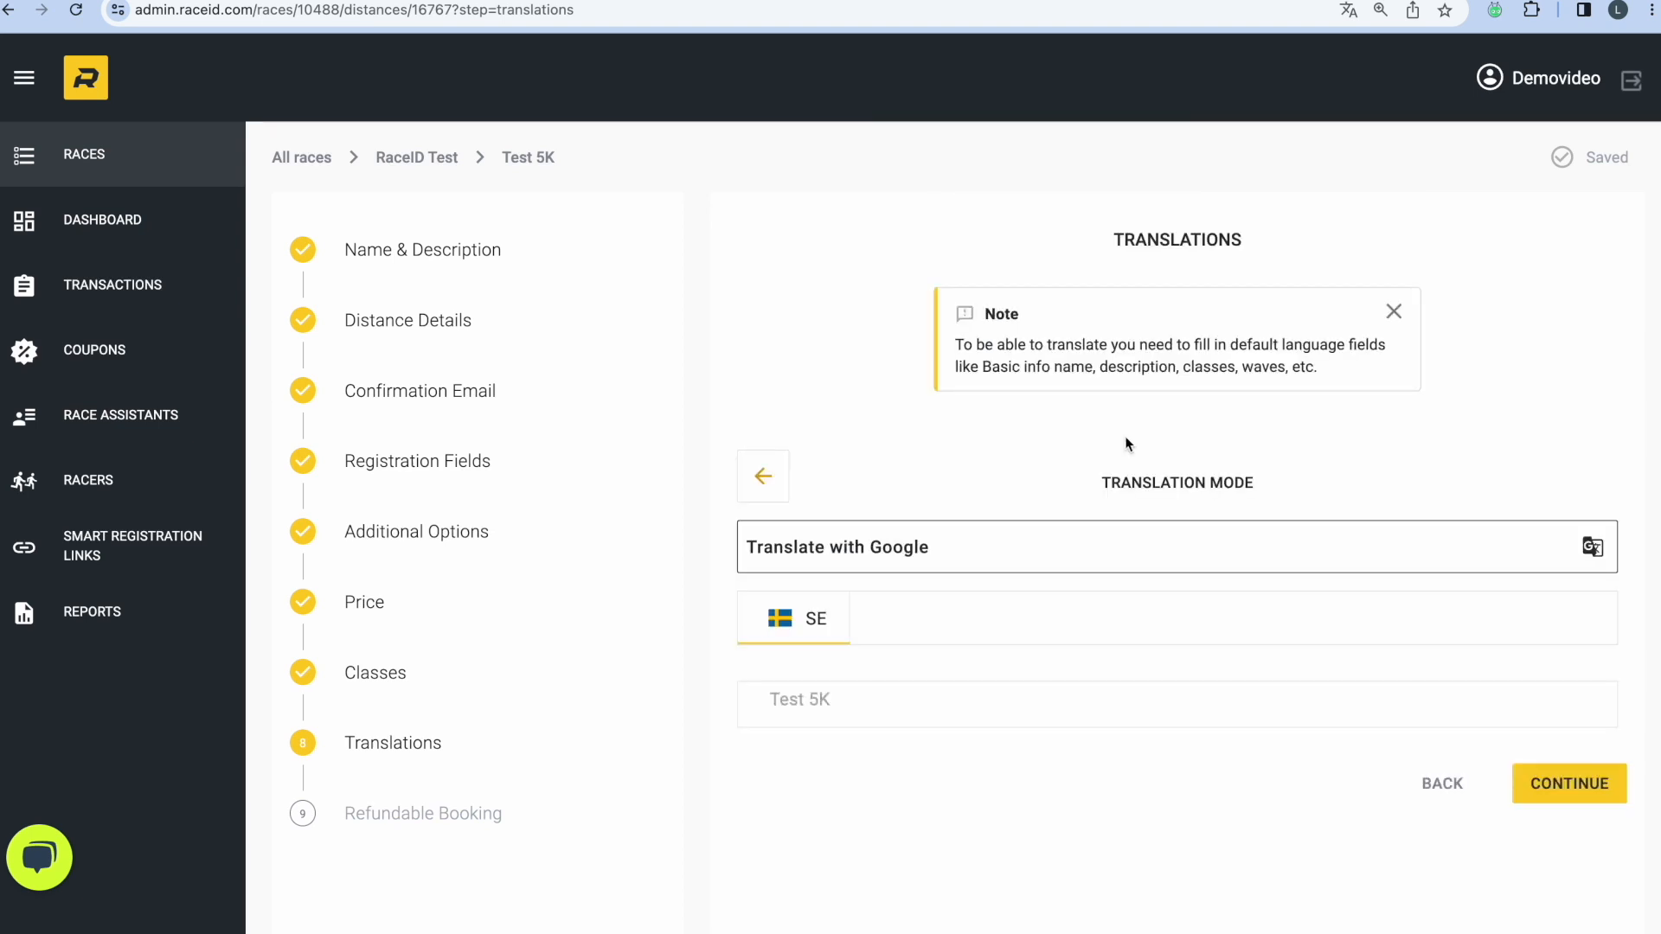
click(953, 538)
click(777, 470)
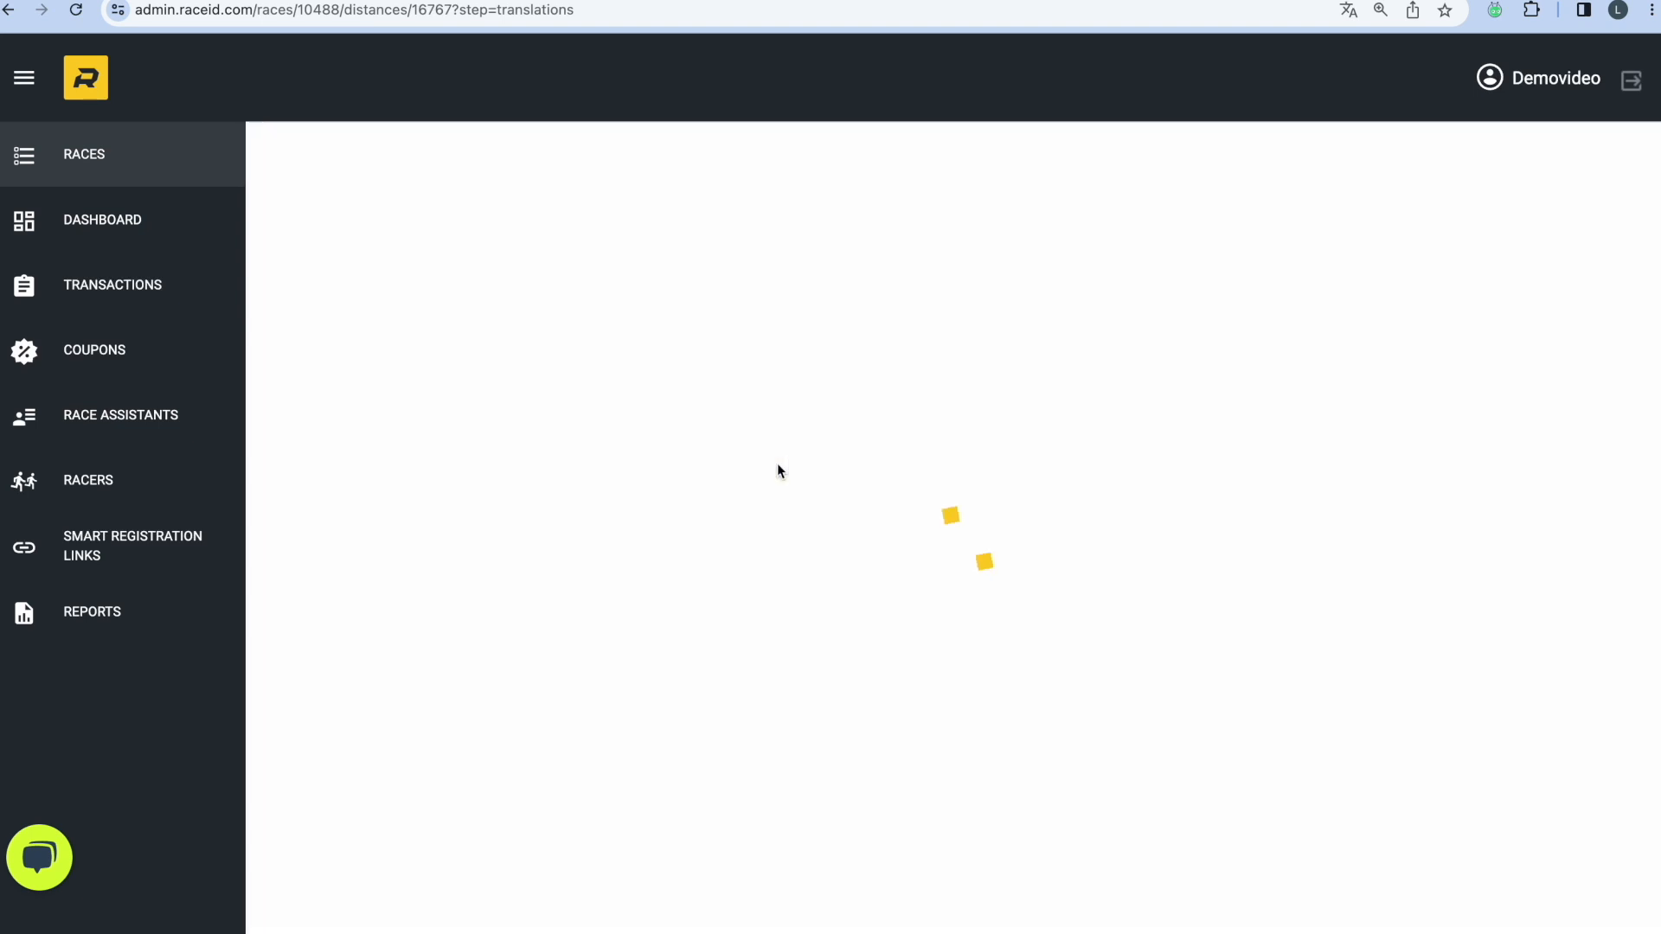
scroll(1028, 645, down, 3)
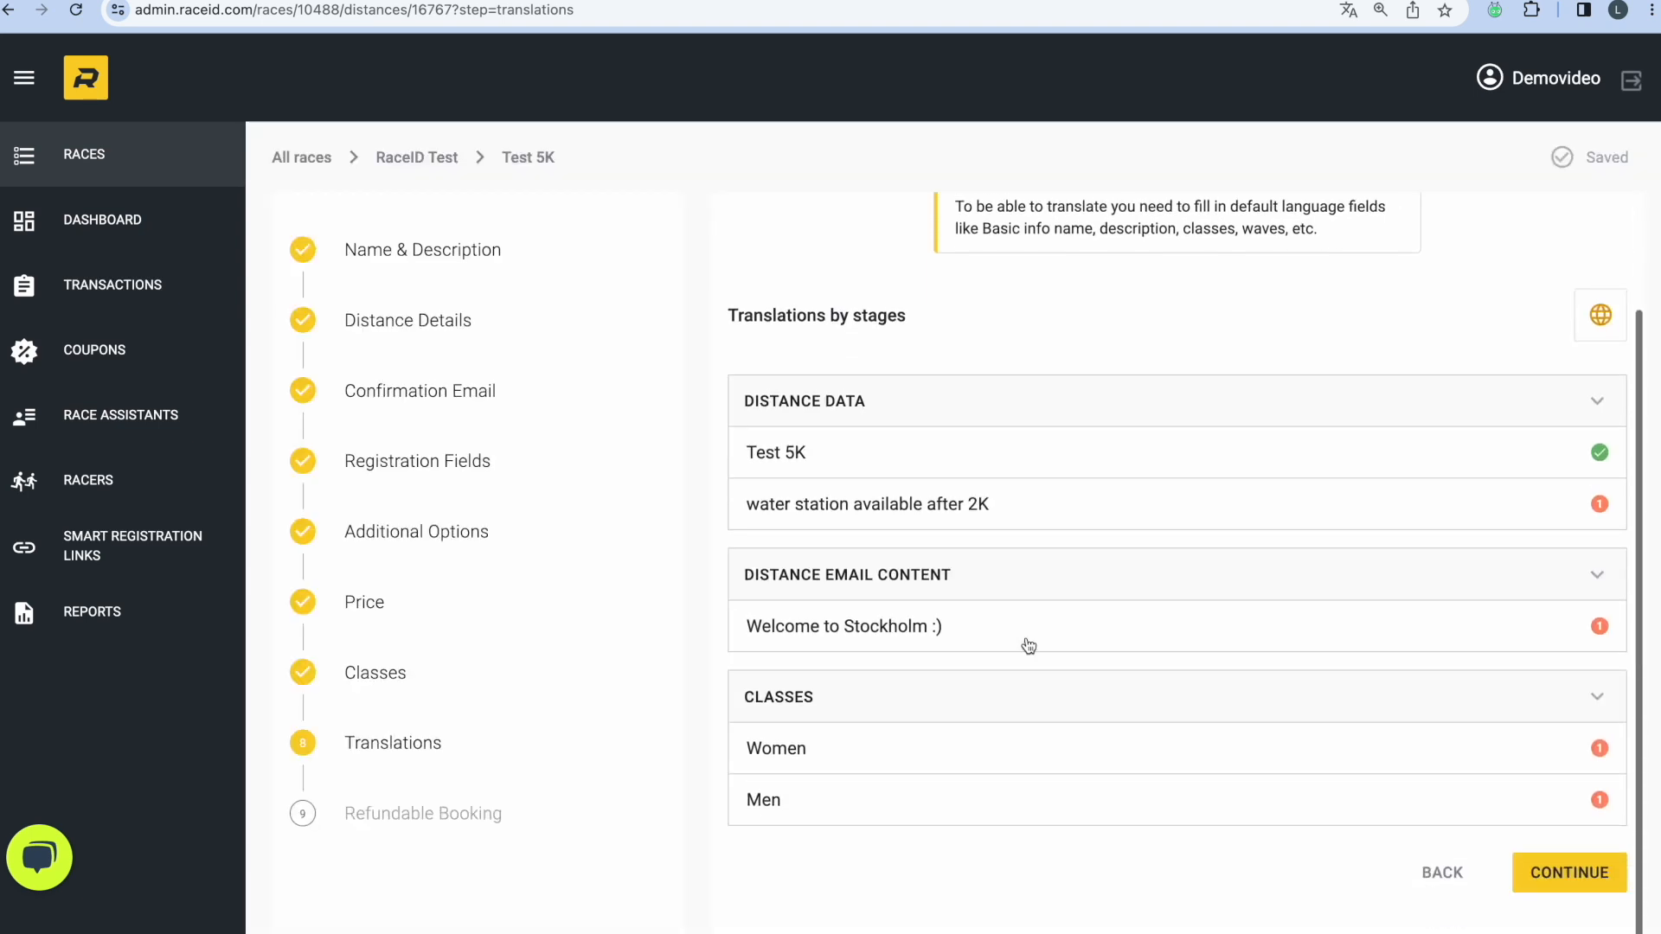
click(1066, 517)
click(955, 559)
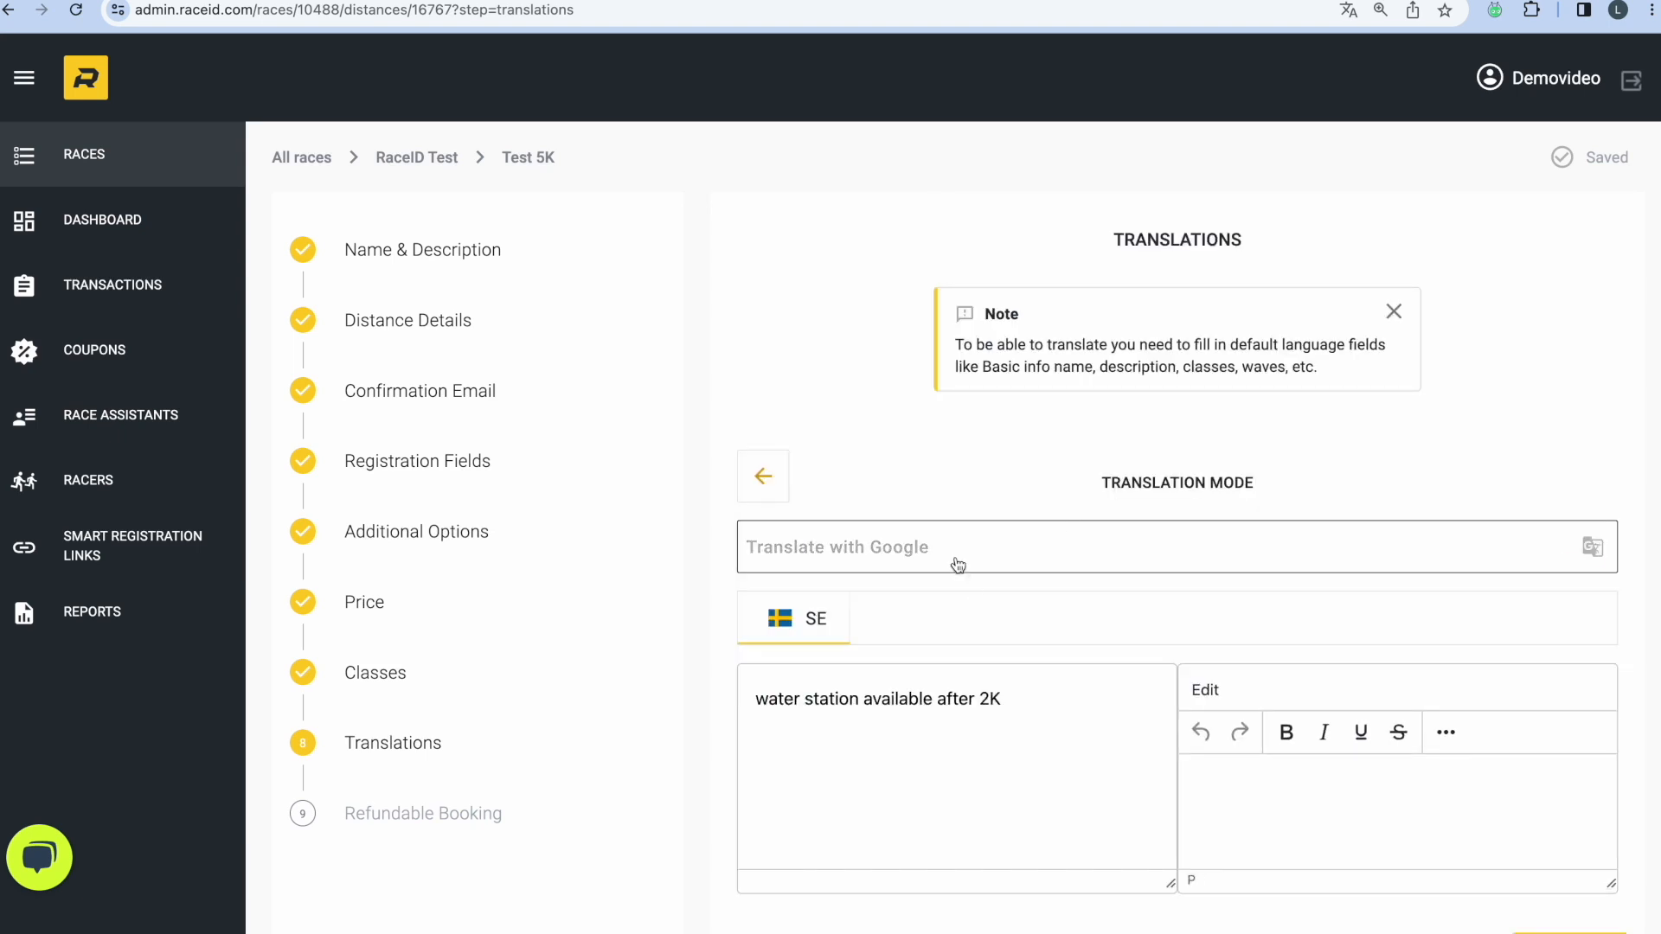
click(781, 463)
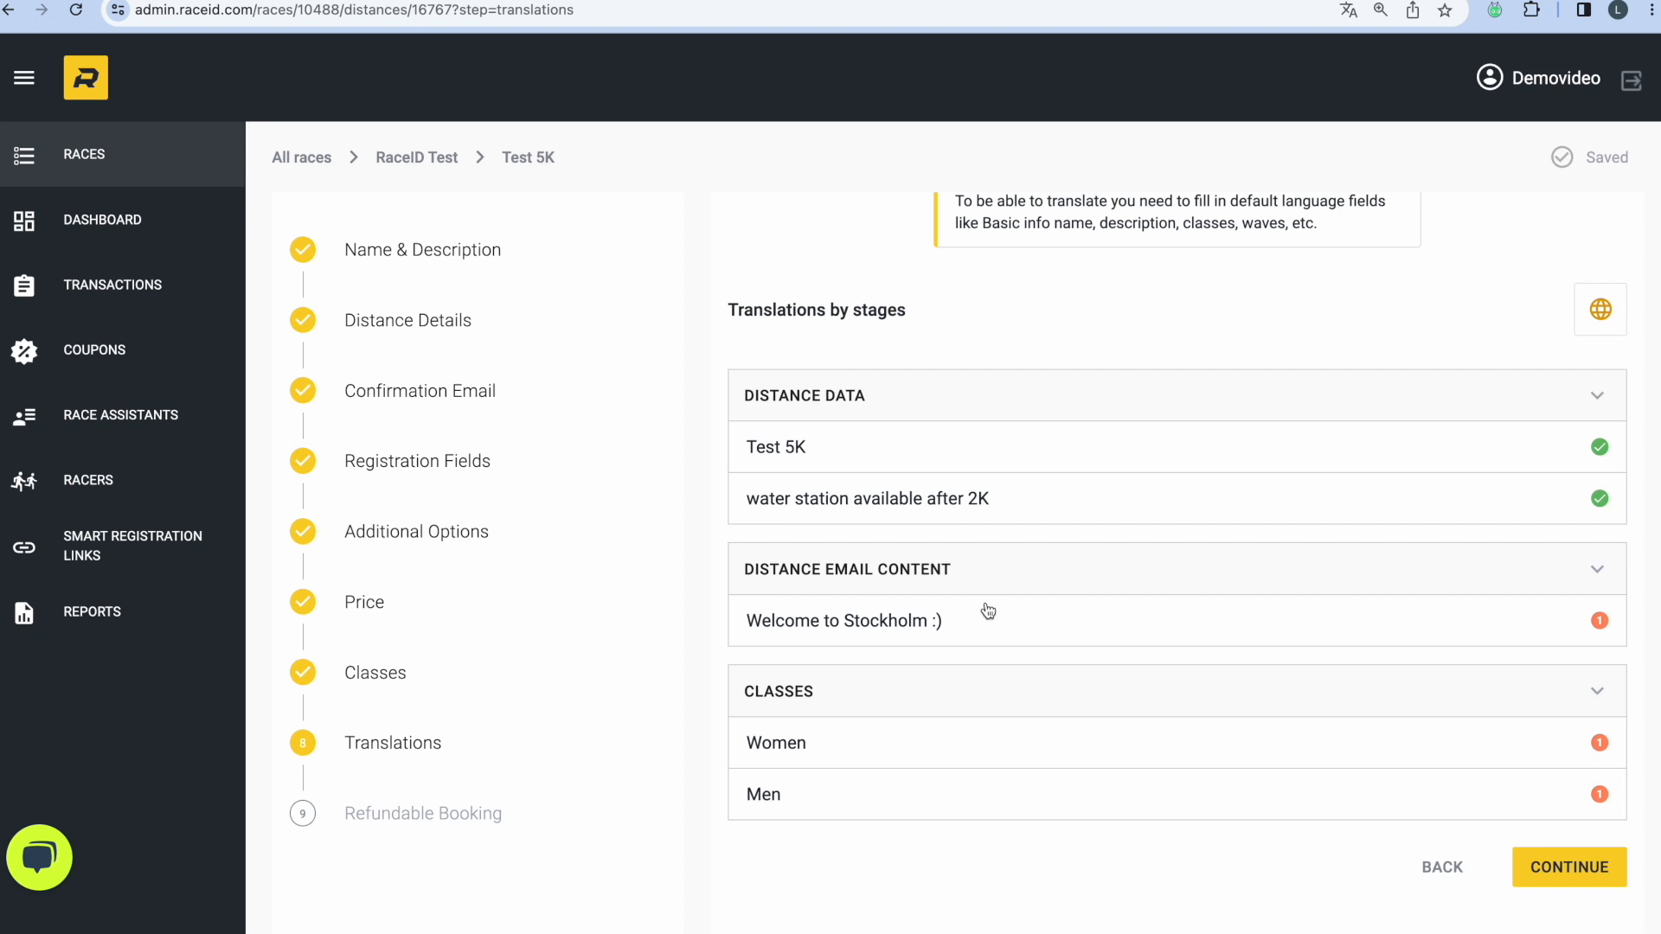
- Translate the distance email content "Welcome to Stockholm :)" into Swedish with Google and return to the translation list
click(988, 612)
click(919, 551)
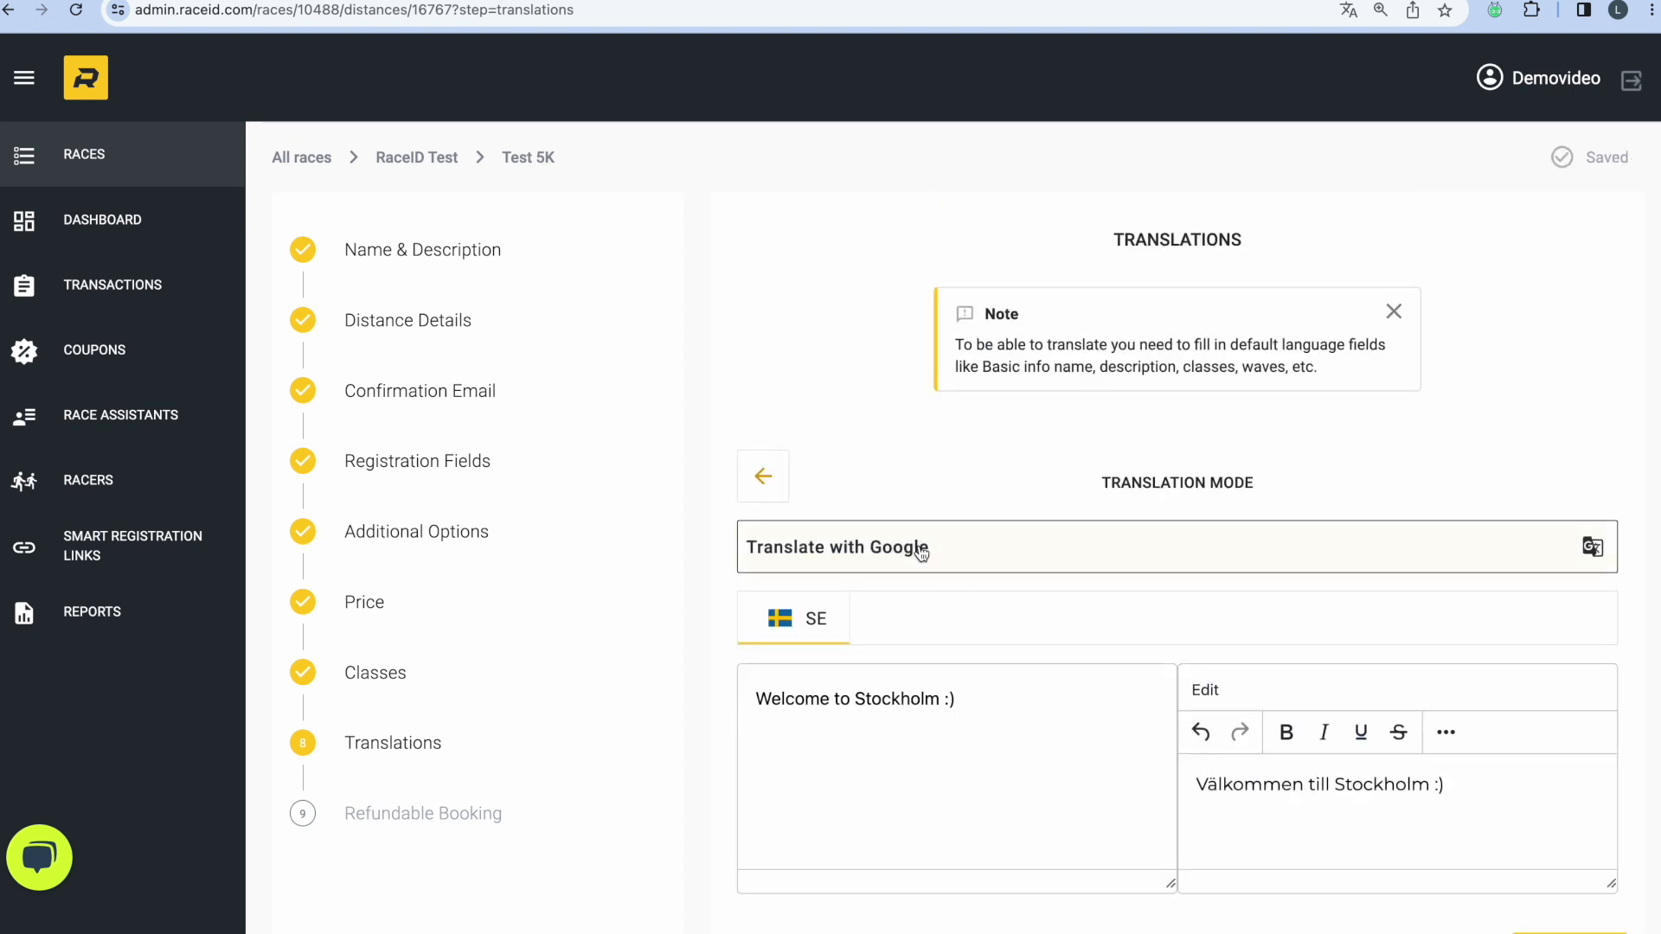
click(765, 476)
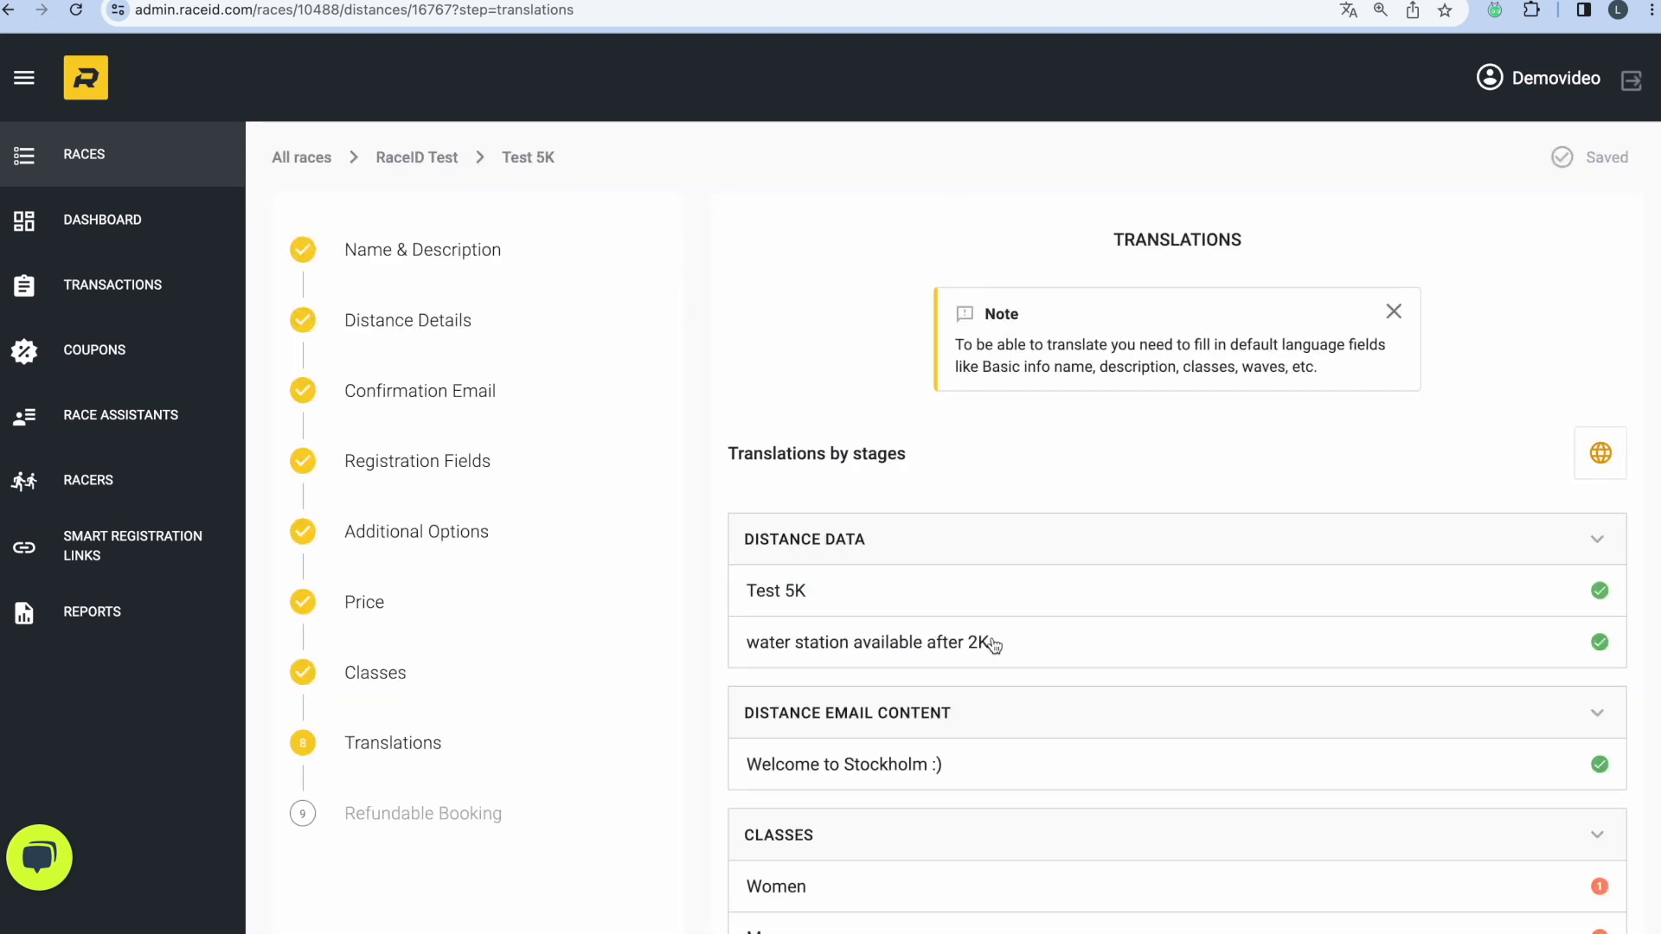
- Translate the class names Women and Men into Swedish with Google
scroll(977, 675, down, 2)
click(886, 743)
click(941, 553)
click(761, 475)
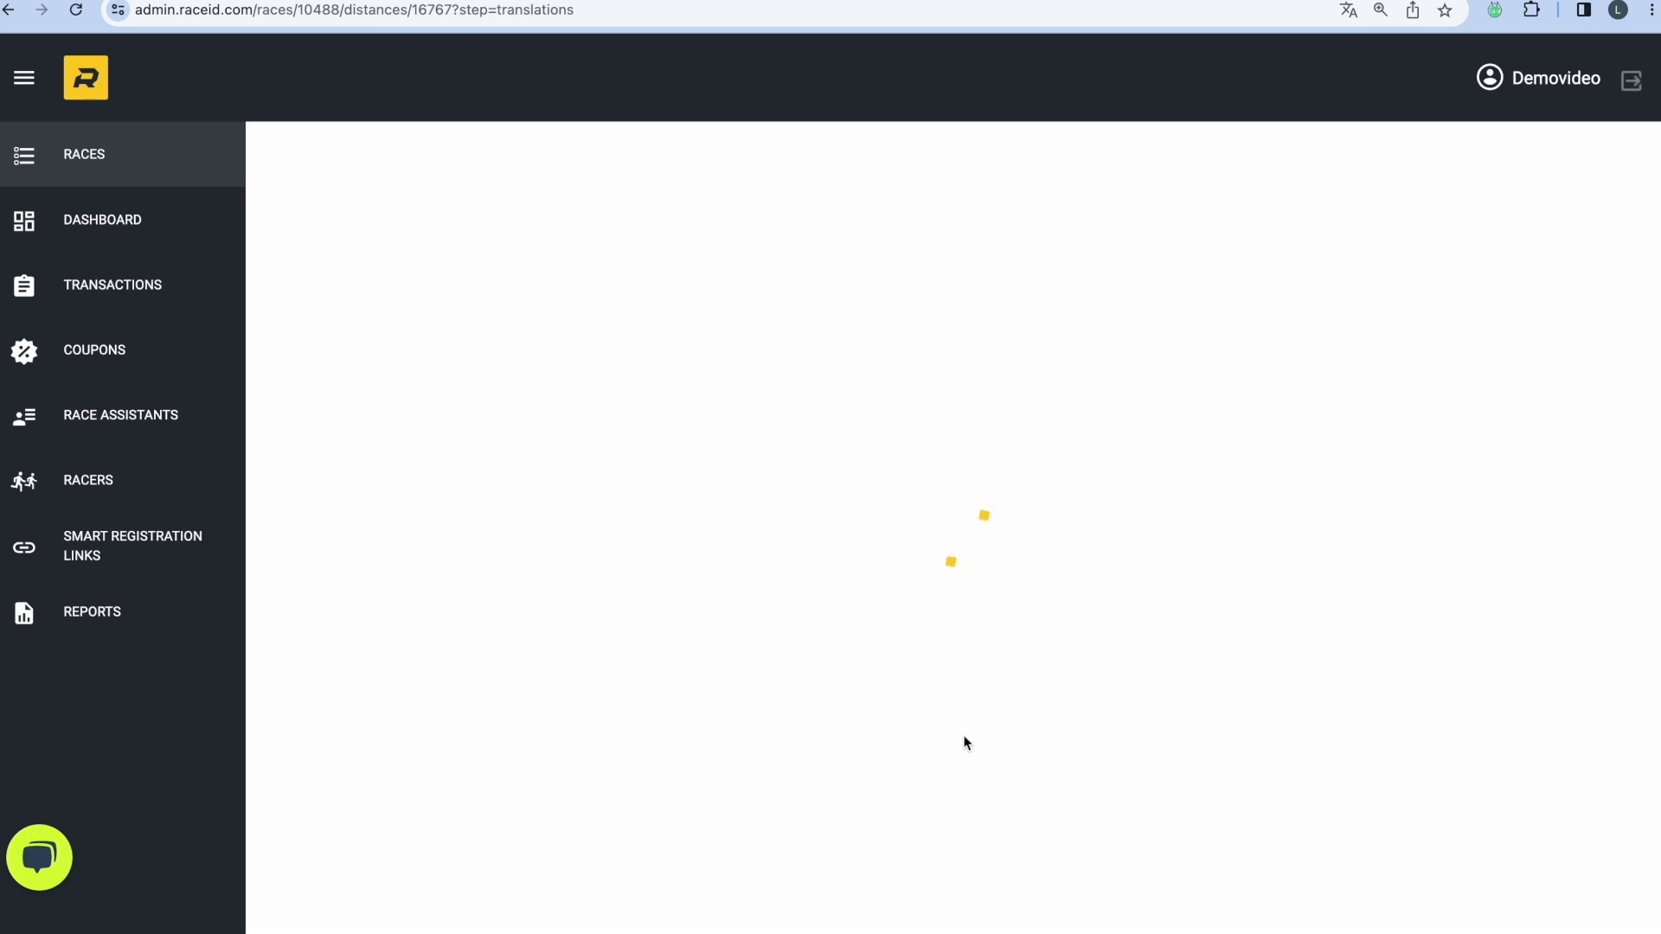
scroll(1012, 831, down, 2)
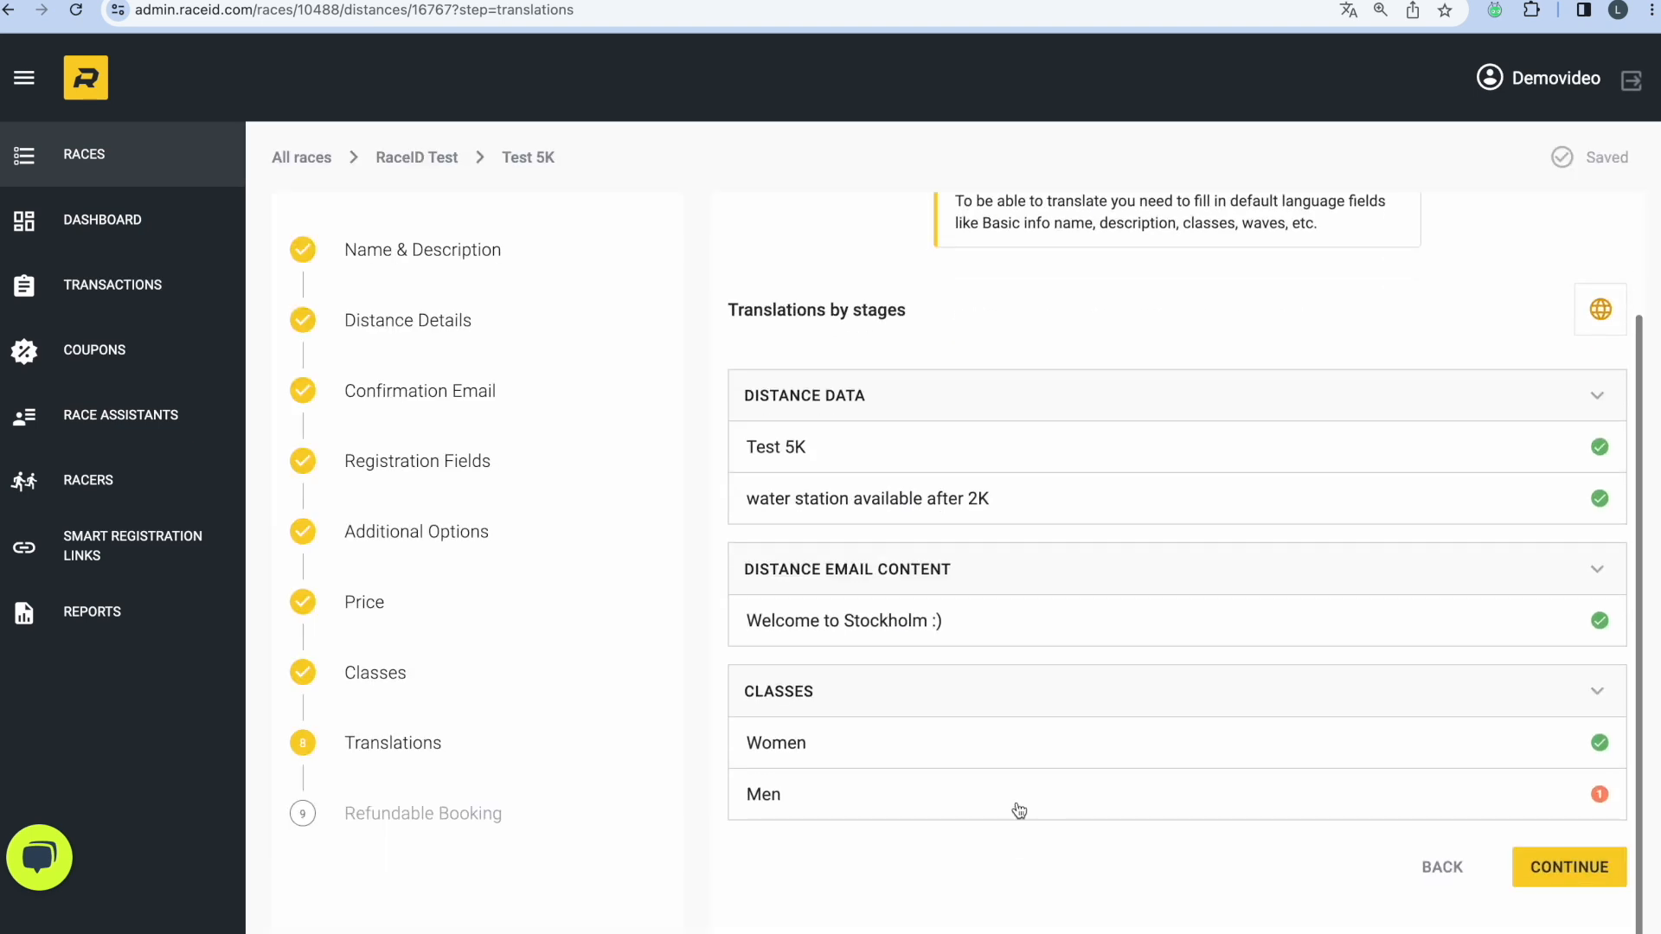
click(1019, 811)
click(900, 546)
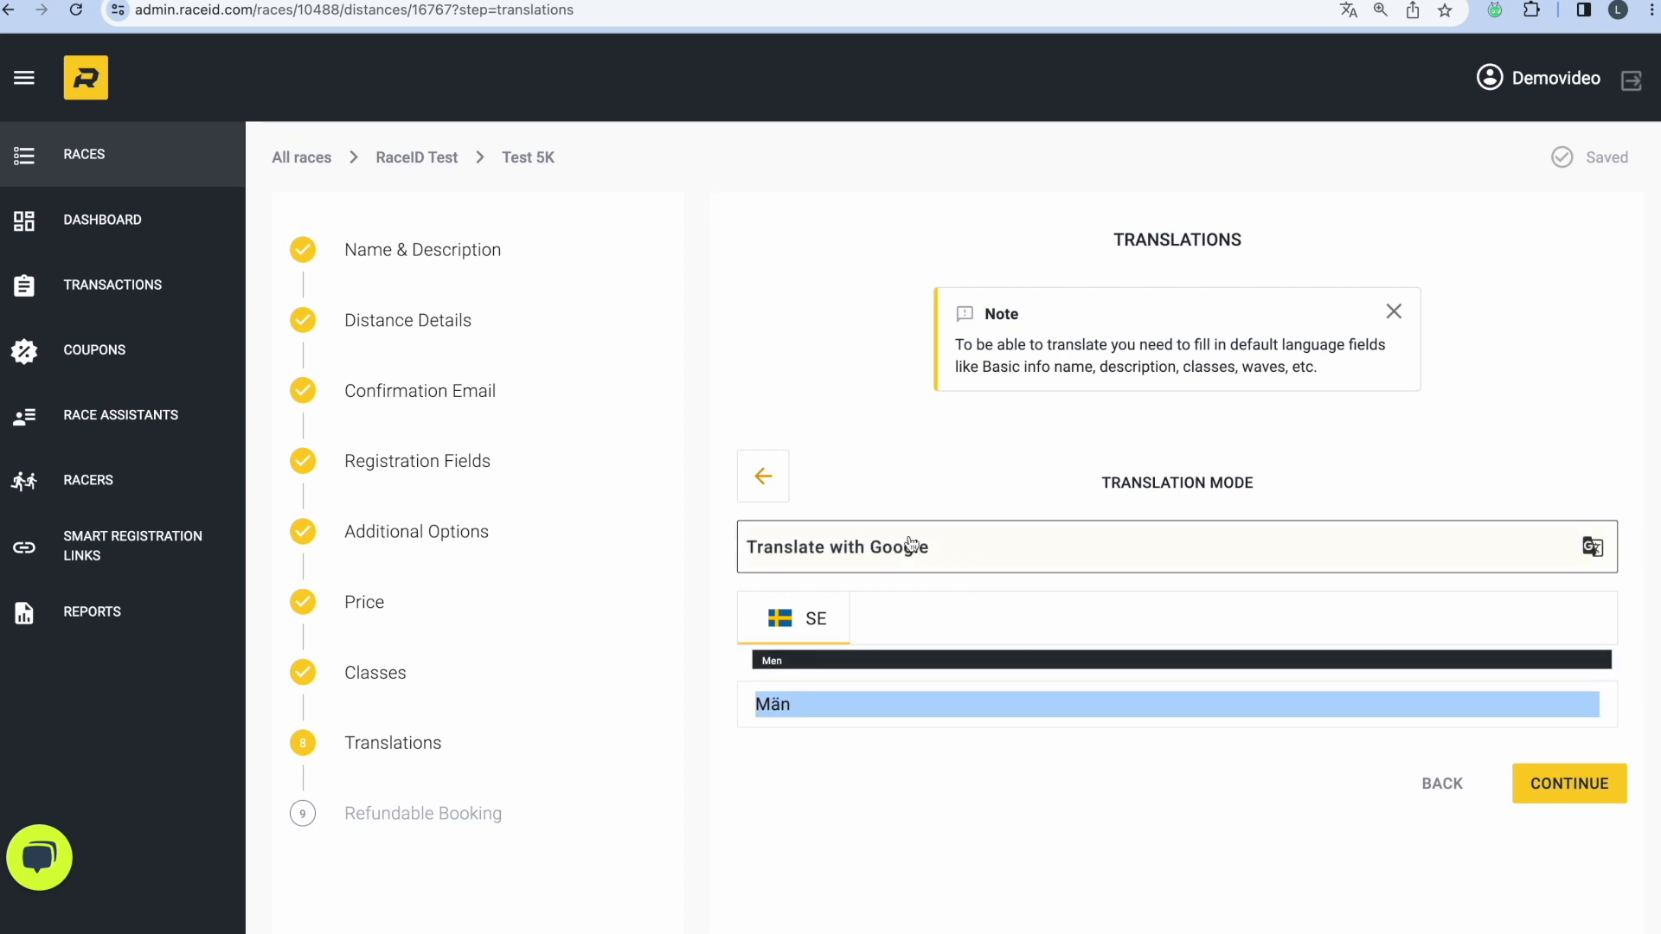
click(763, 476)
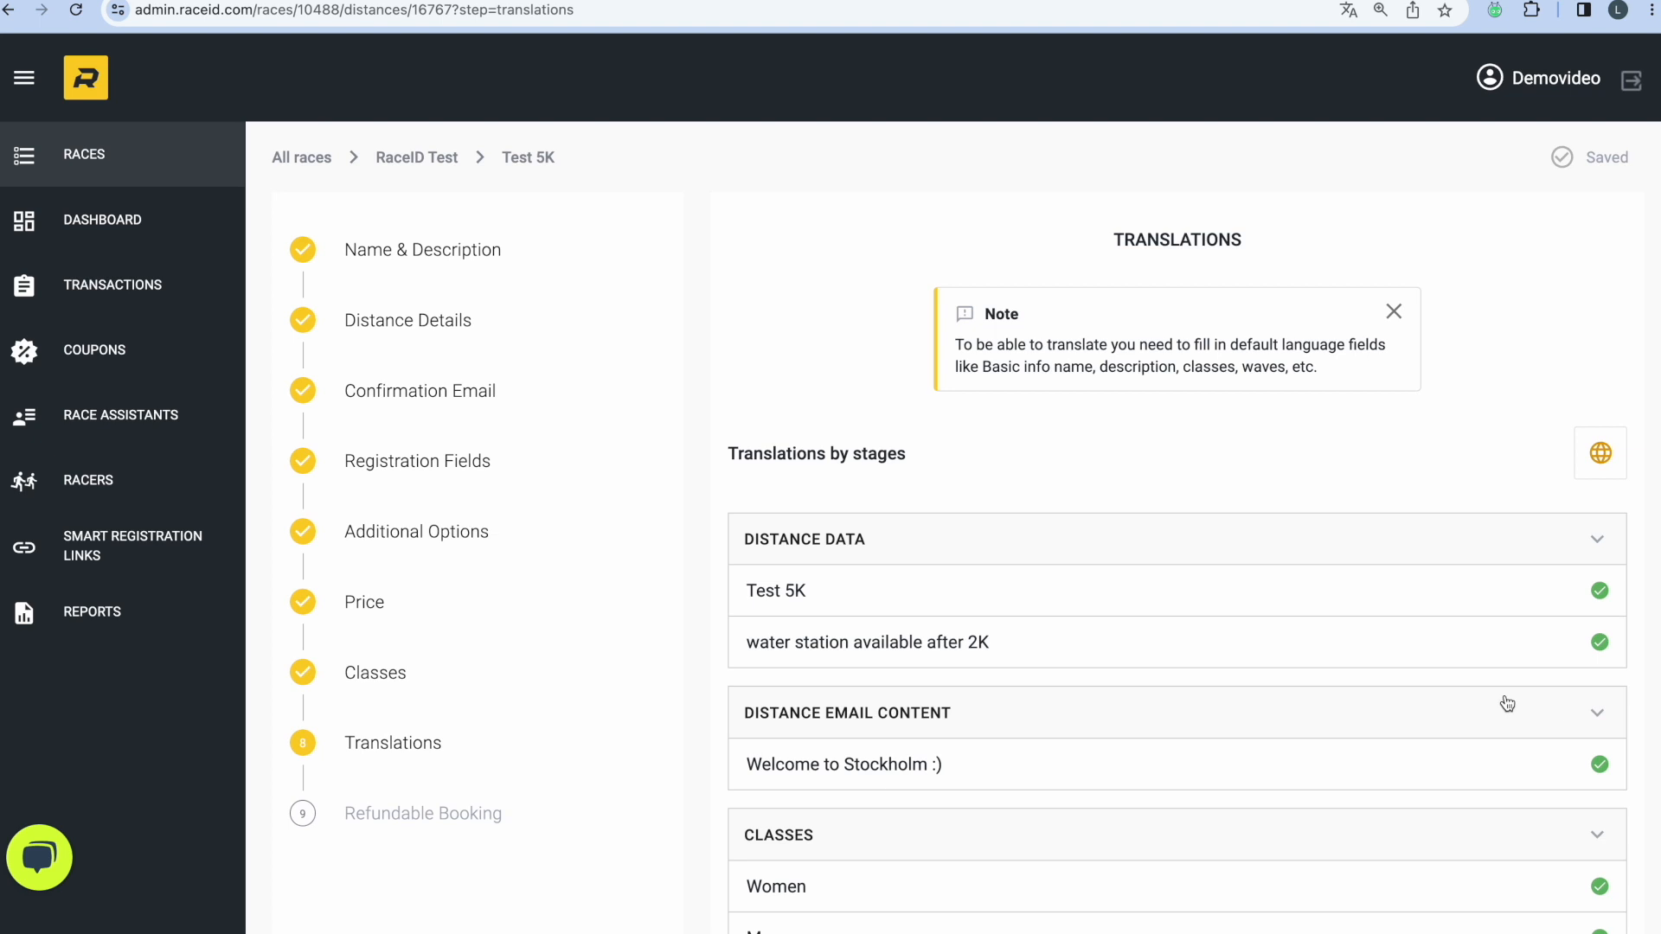
- Continue to the refundable booking settings, keep Refundable Booking included in the distance registration and save the distance
scroll(1471, 704, down, 3)
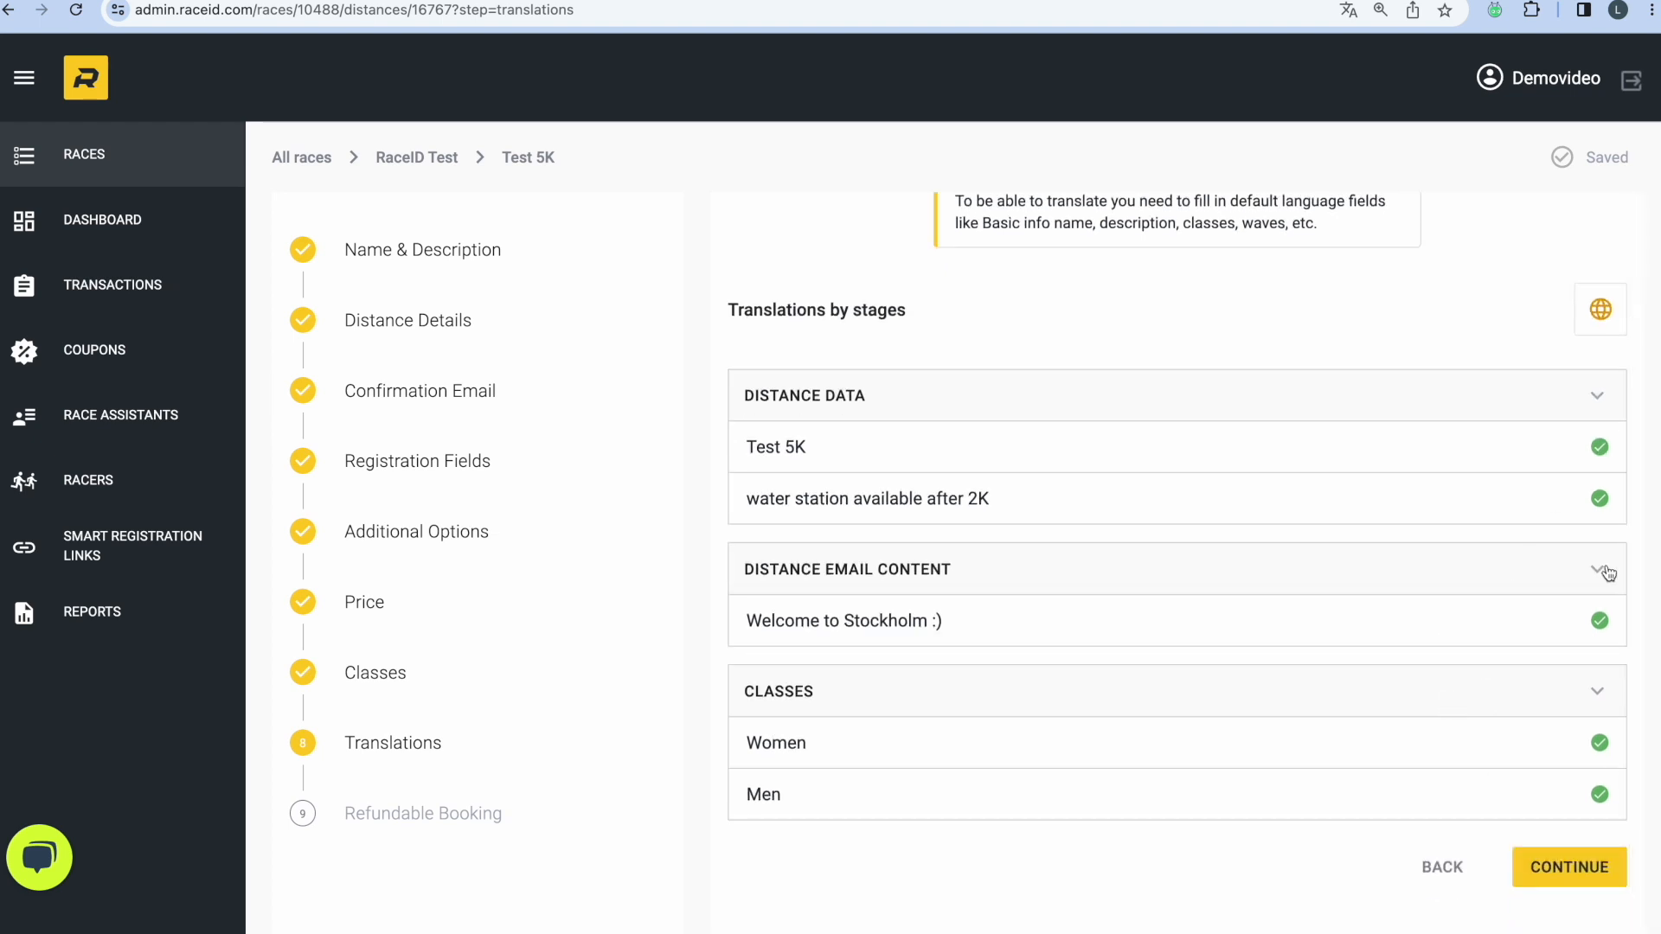
click(1563, 865)
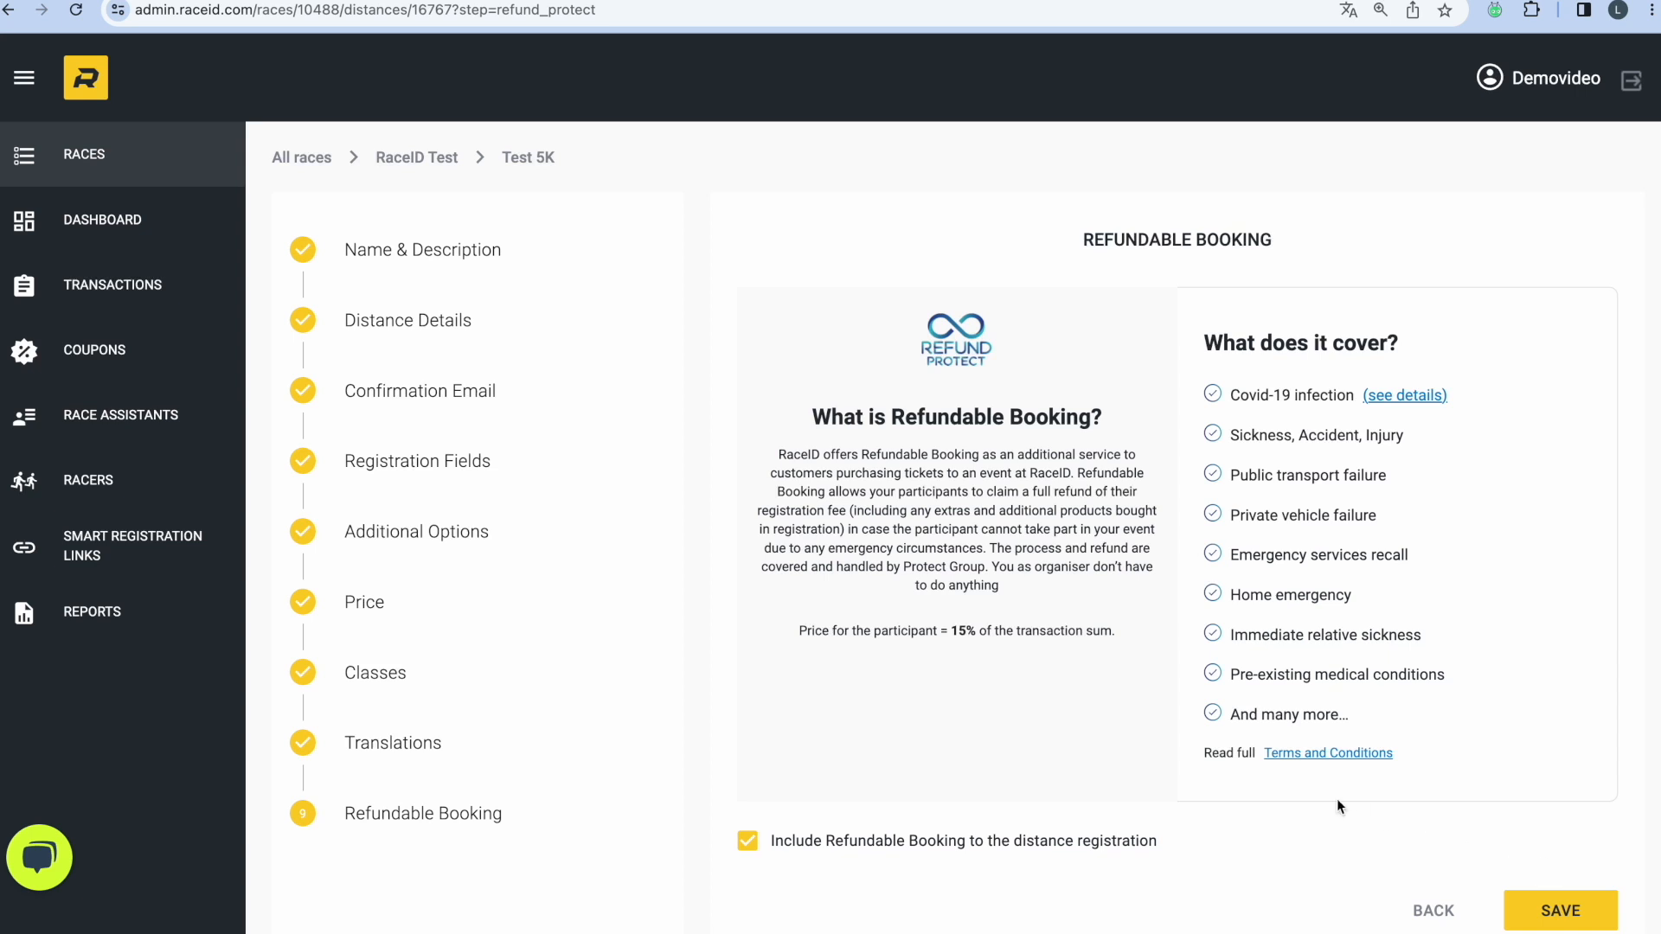
click(744, 844)
click(744, 844)
click(1549, 911)
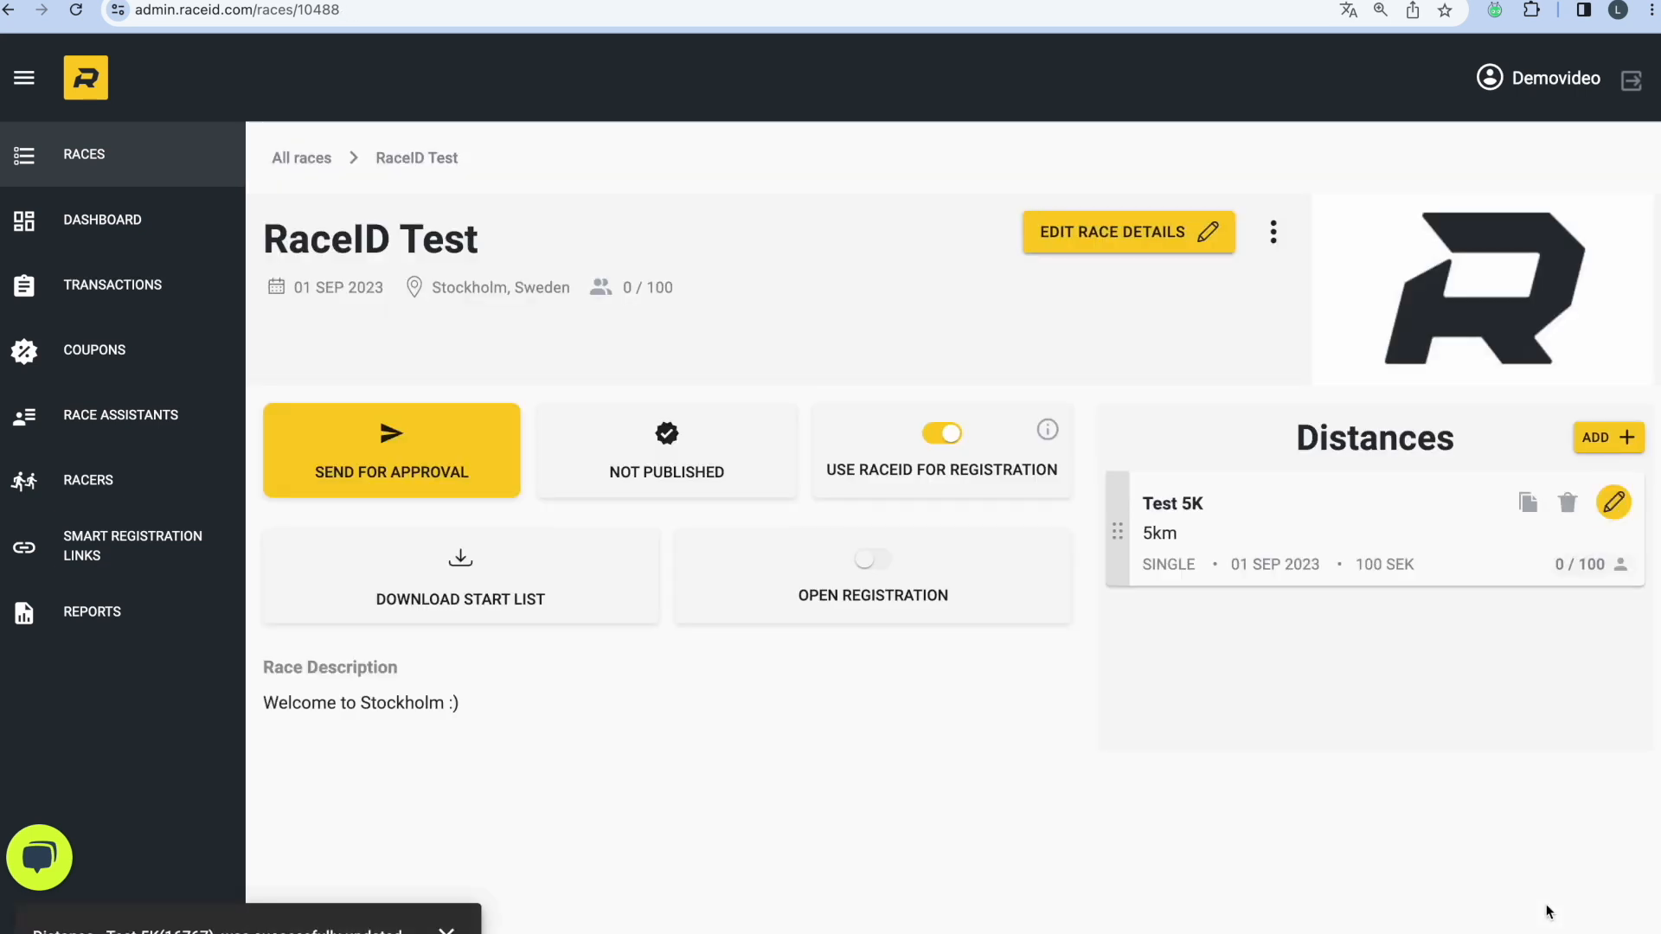